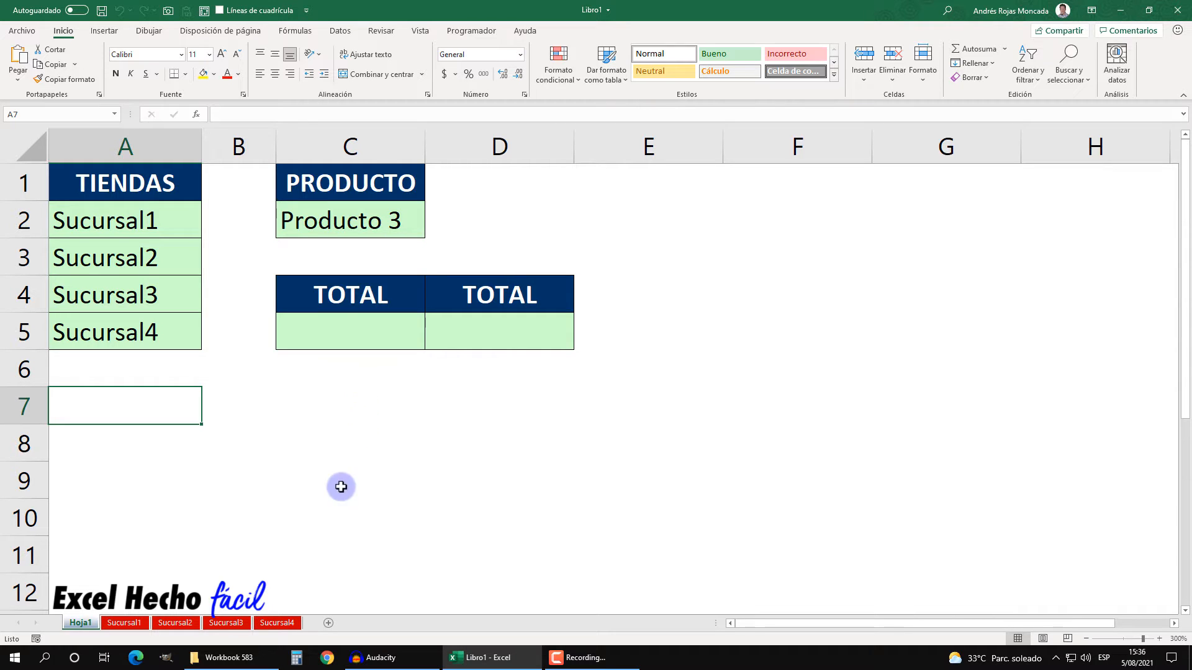
Step: Browse the Sucursal1 to Sucursal4 sheets to review their product, date and quantity data, returning to Hoja1
click(124, 622)
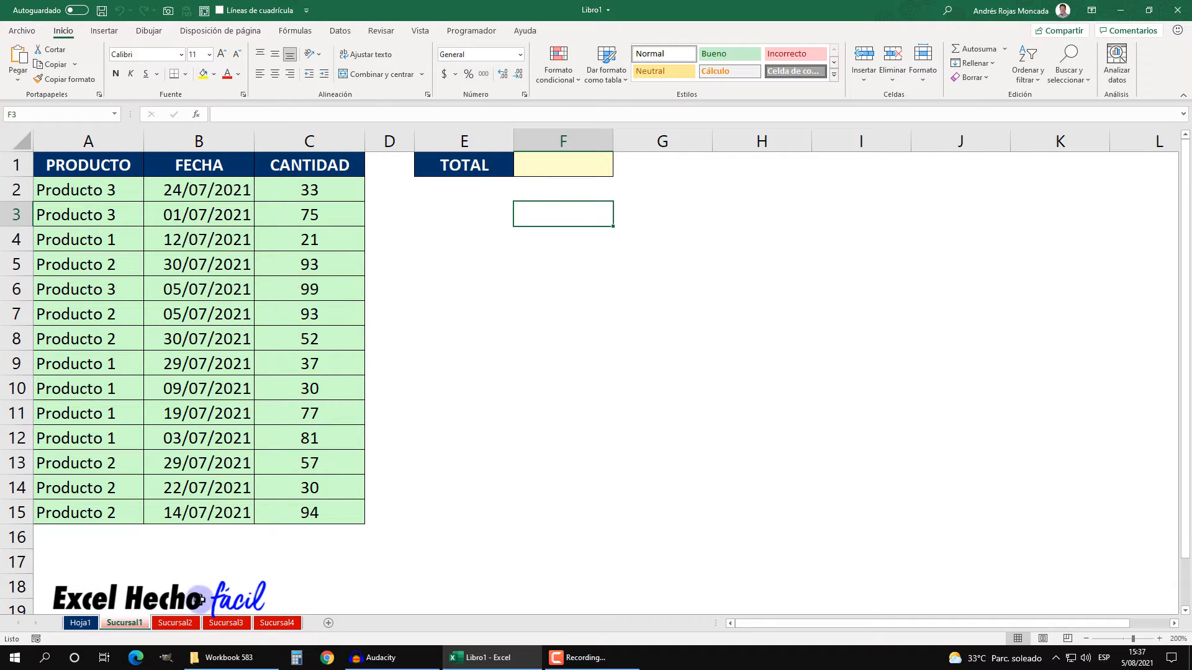
click(187, 624)
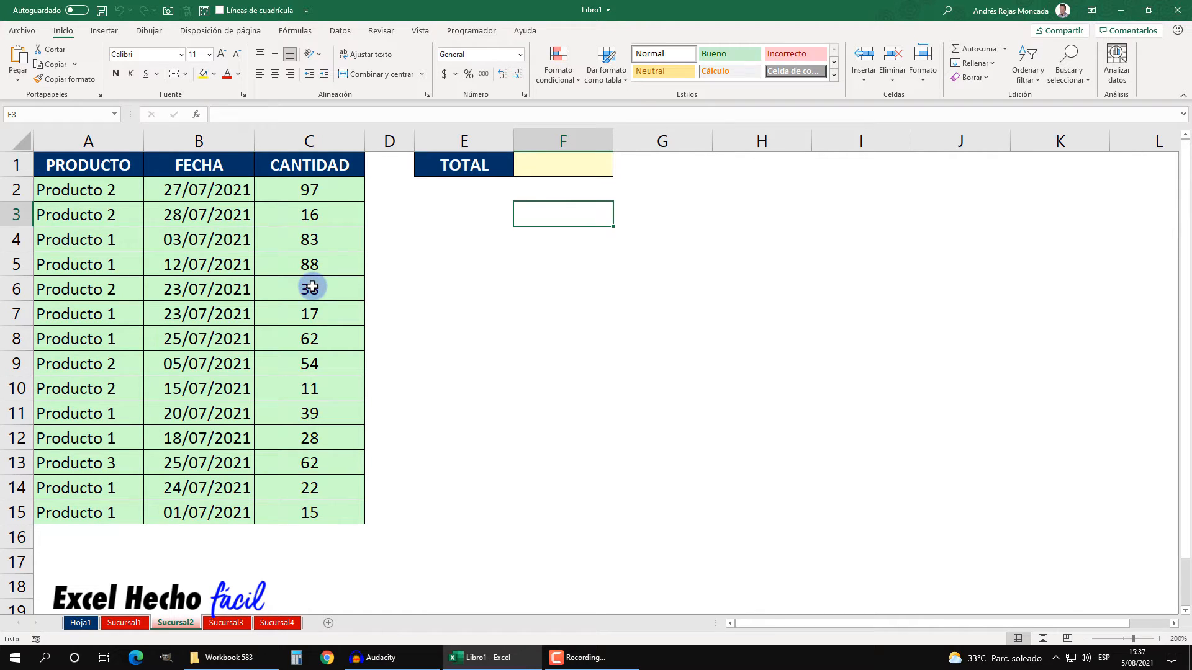
click(234, 624)
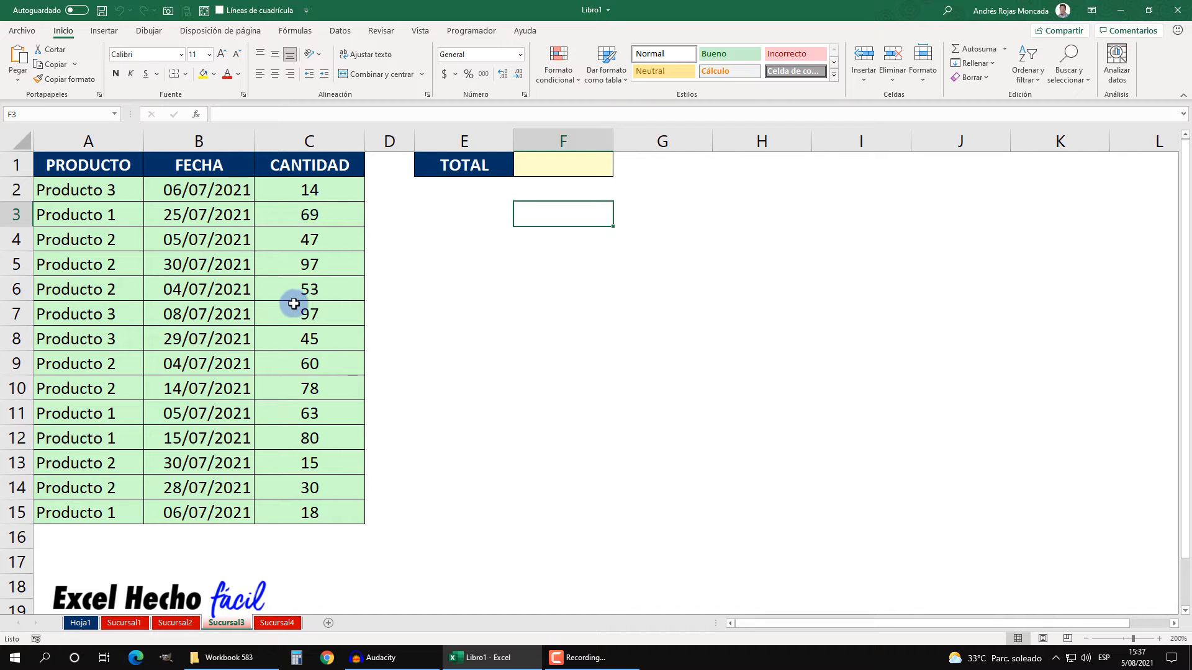
click(277, 622)
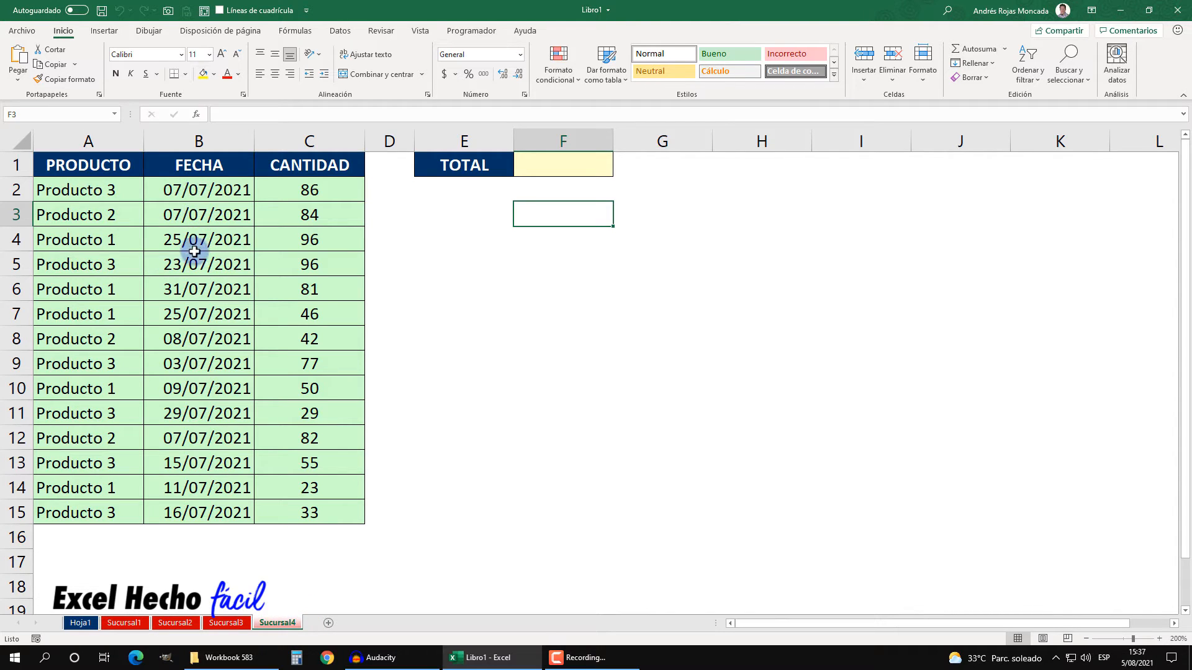
click(90, 625)
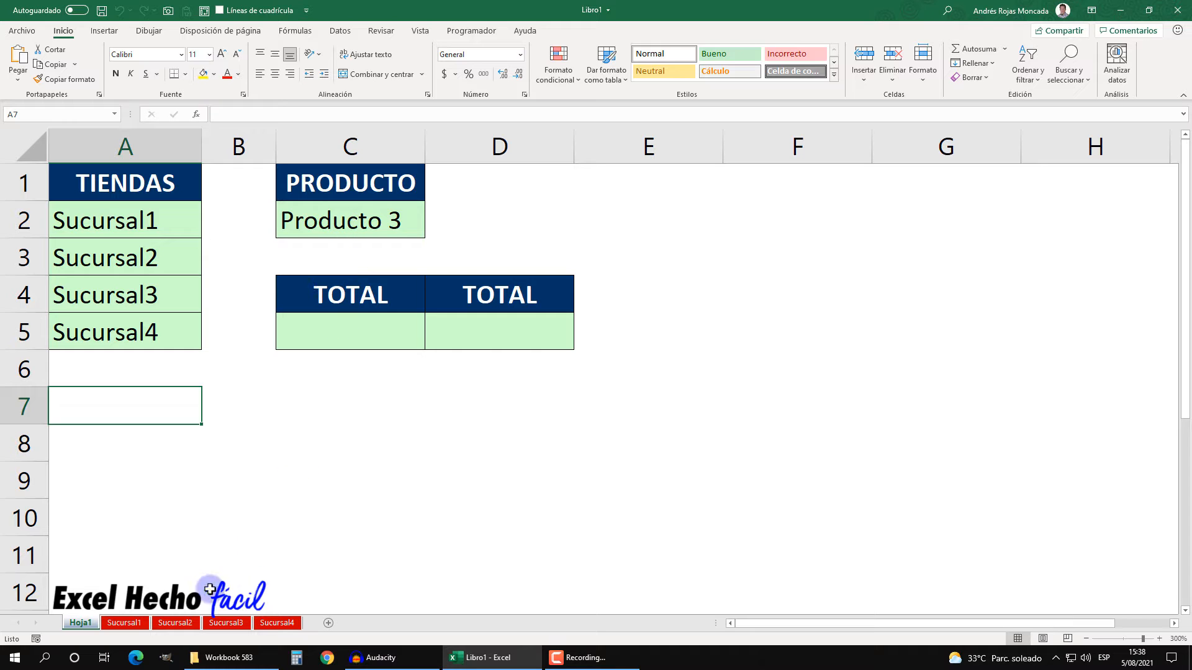
click(125, 624)
click(175, 623)
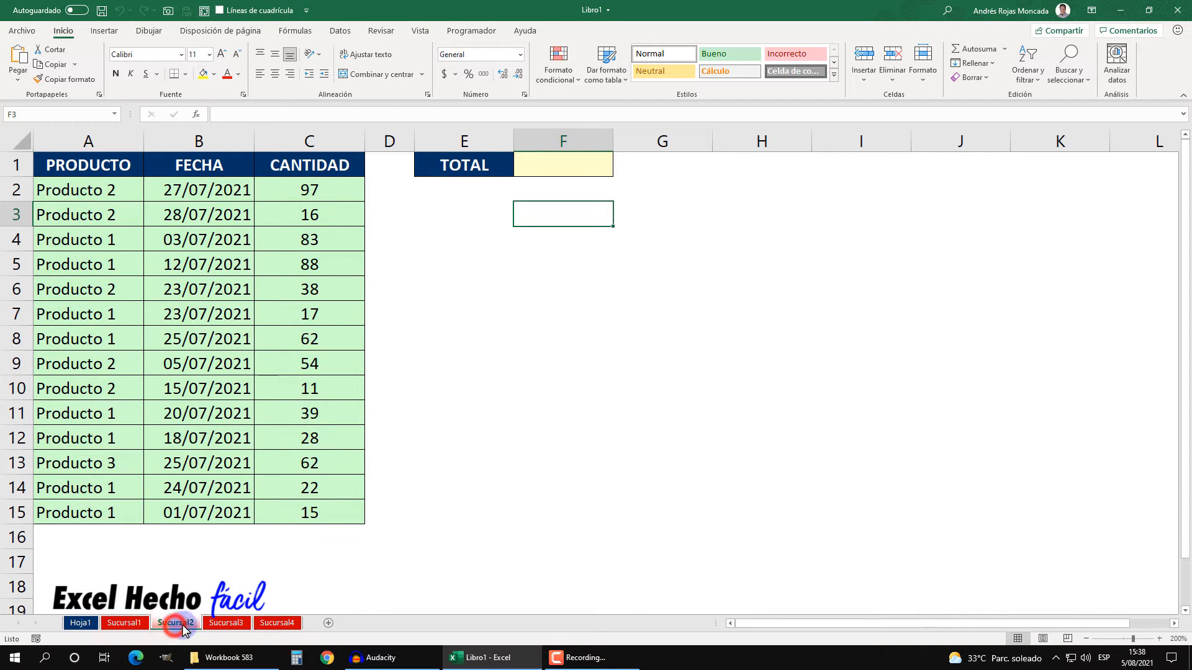
click(227, 623)
click(277, 623)
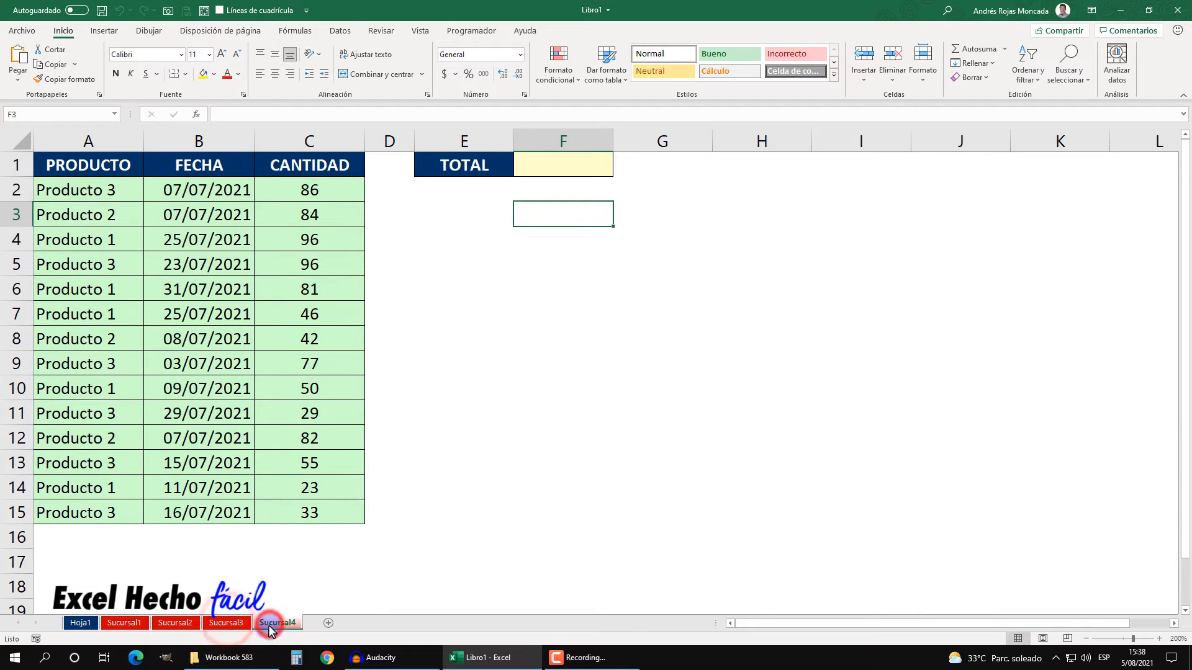
click(81, 624)
Step: Sum C2:C15 across sheets Sucursal1 to Sucursal4 in C5 with a 3D SUMA formula, then clear the cell
click(313, 340)
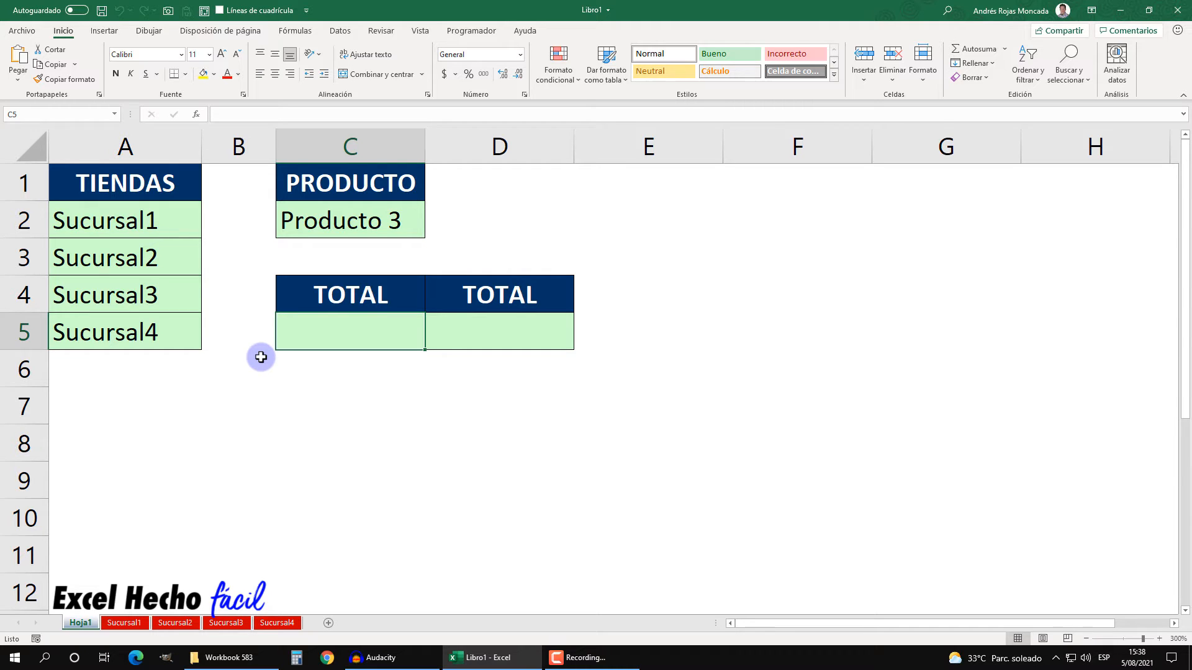
text(=sum)
key(Tab)
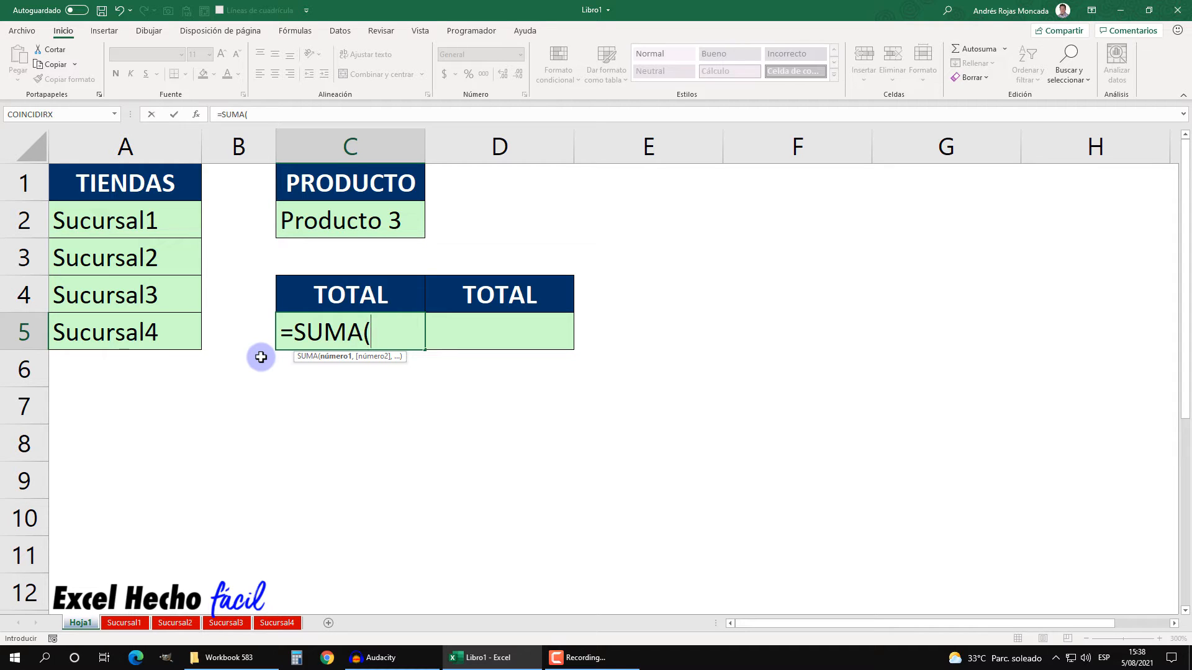
click(129, 624)
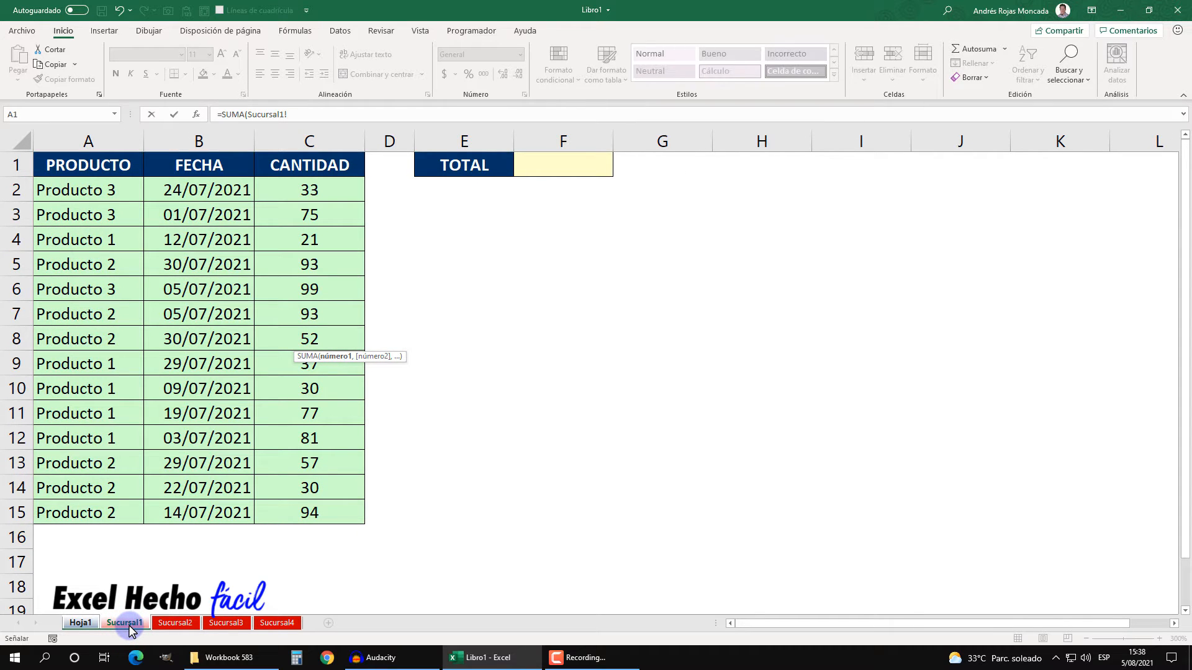
shift+click(271, 623)
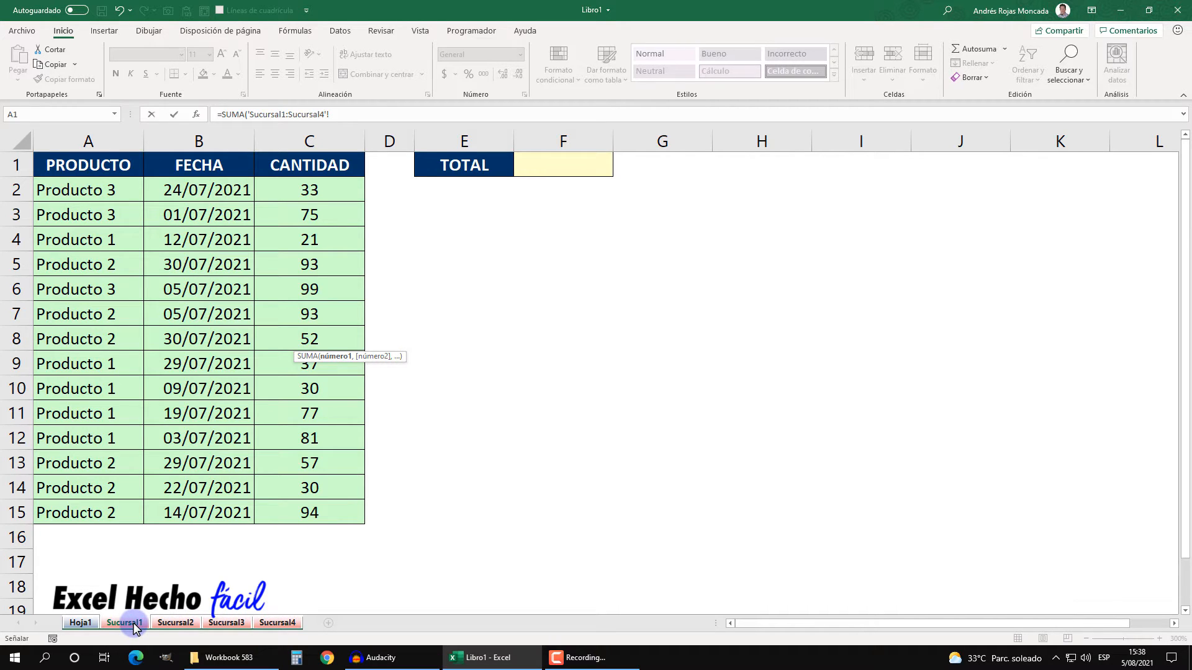
drag(317, 189, 305, 509)
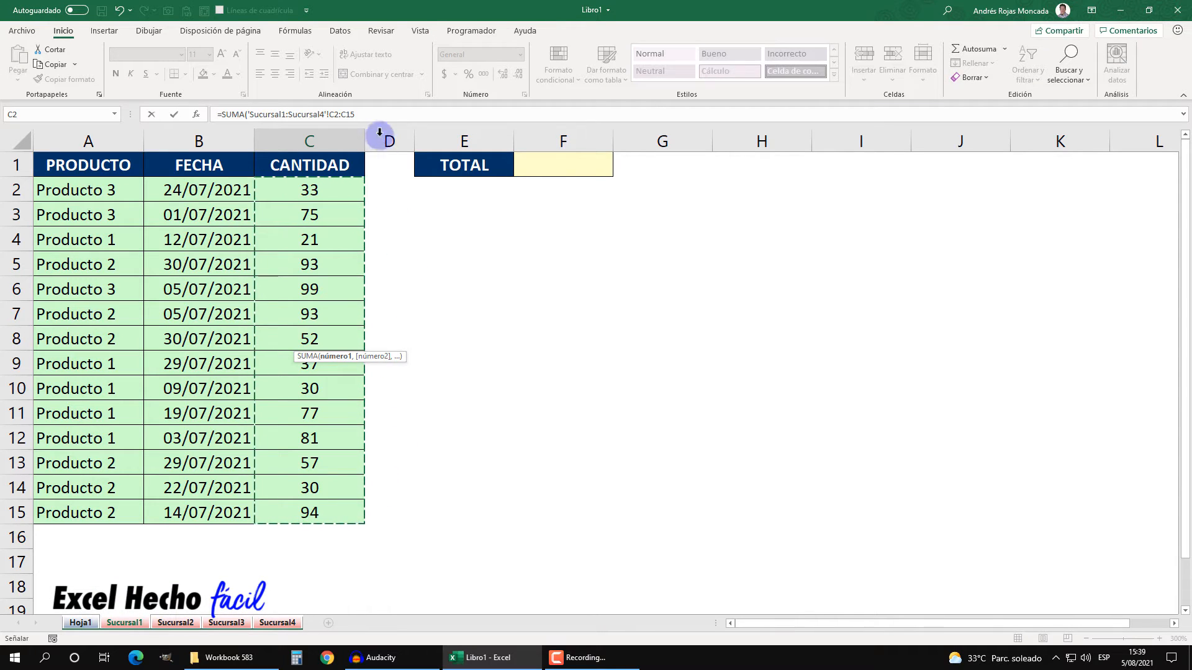
click(377, 116)
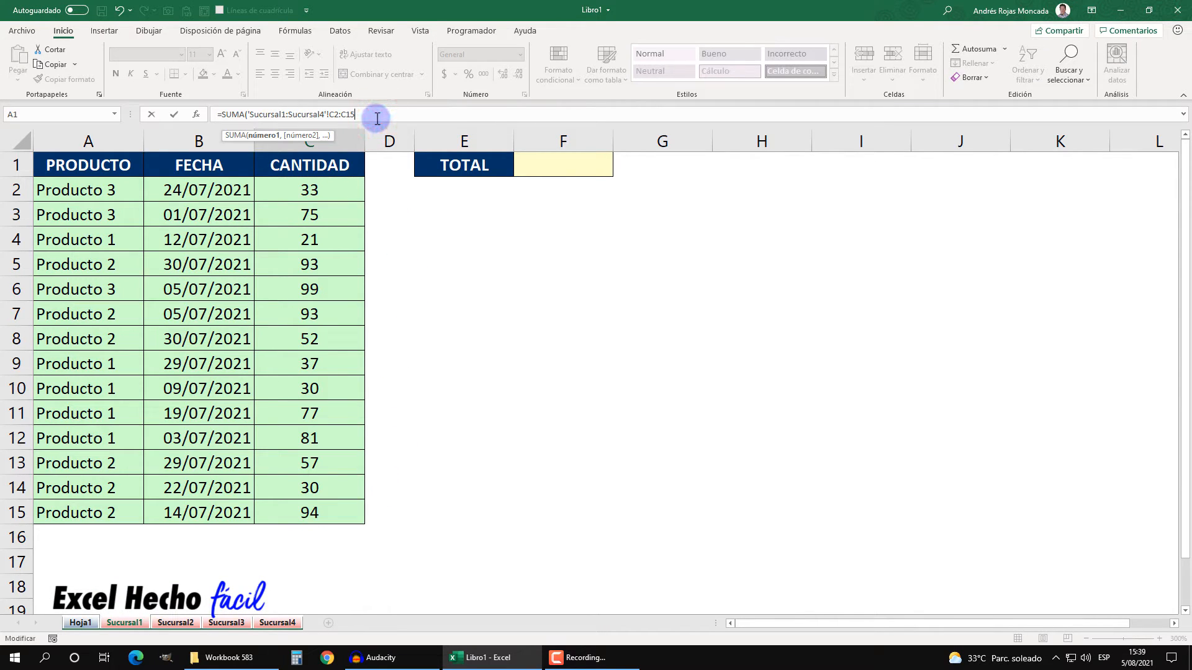
text())
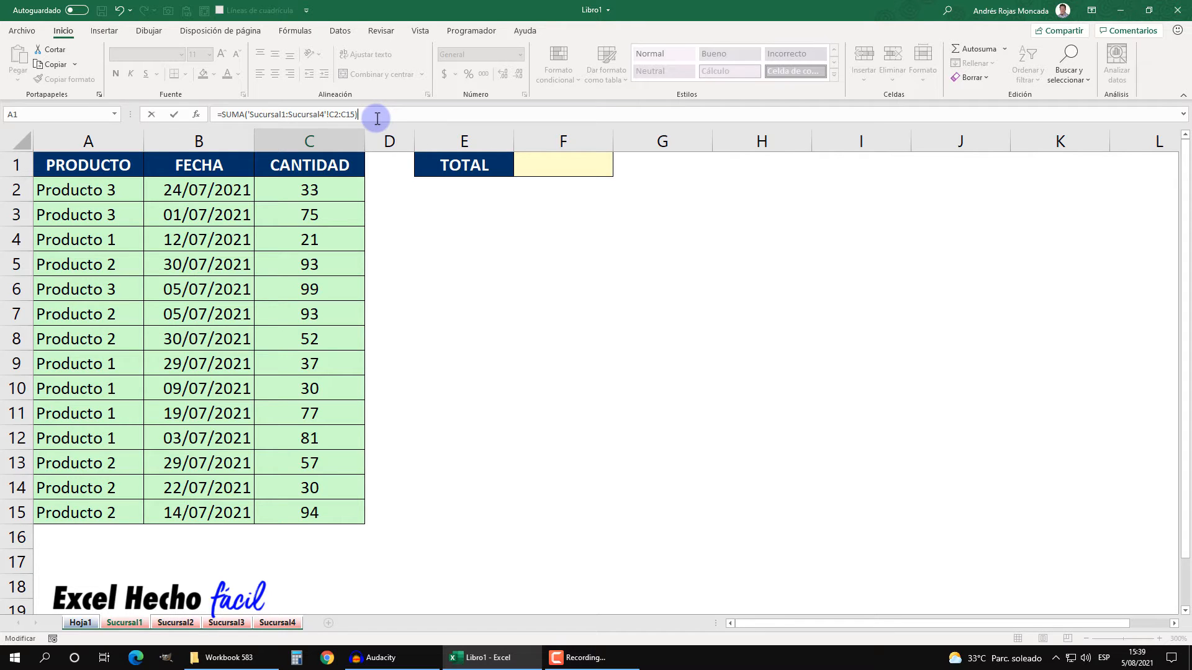
key(Return)
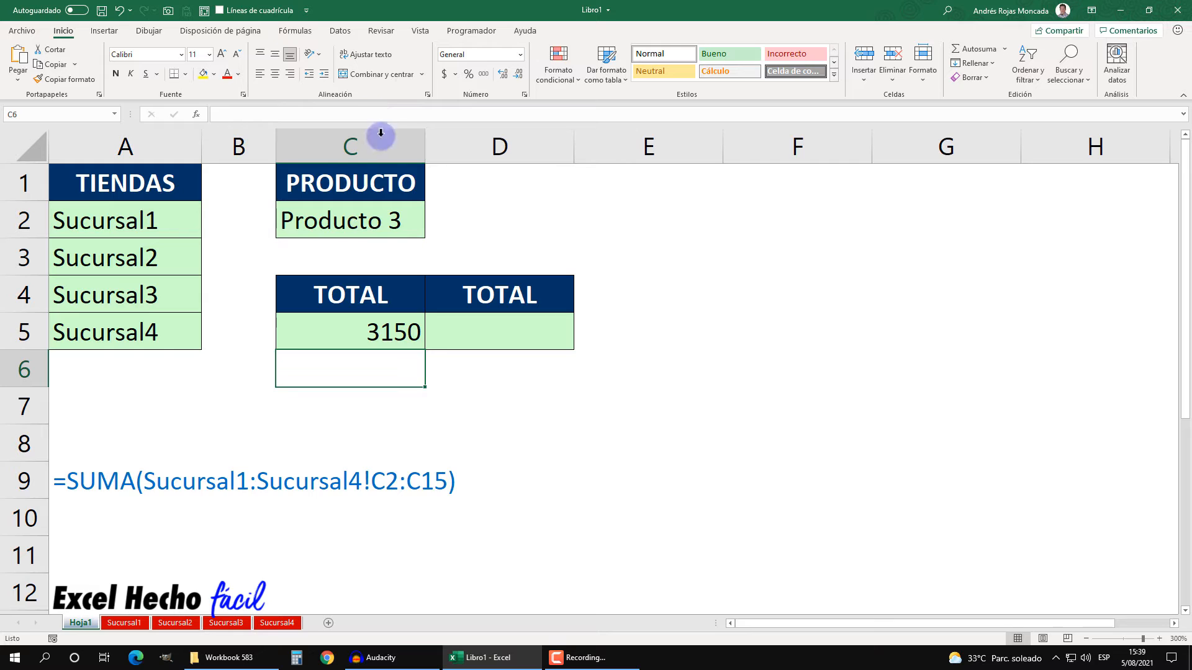
click(388, 324)
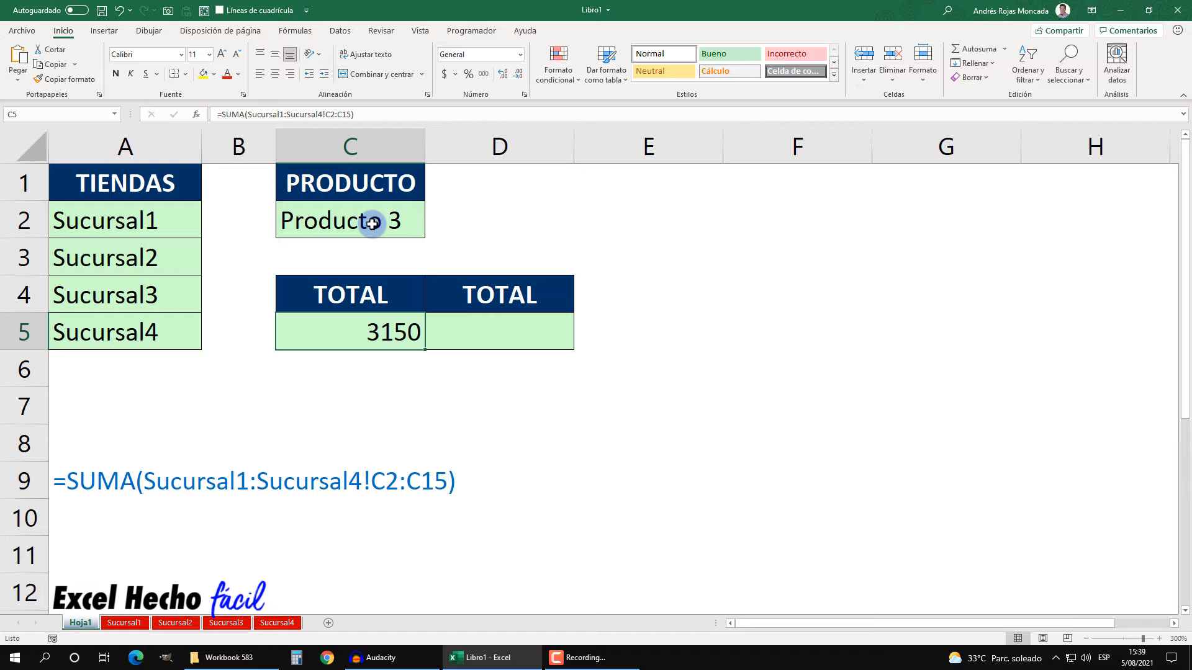
key(Delete)
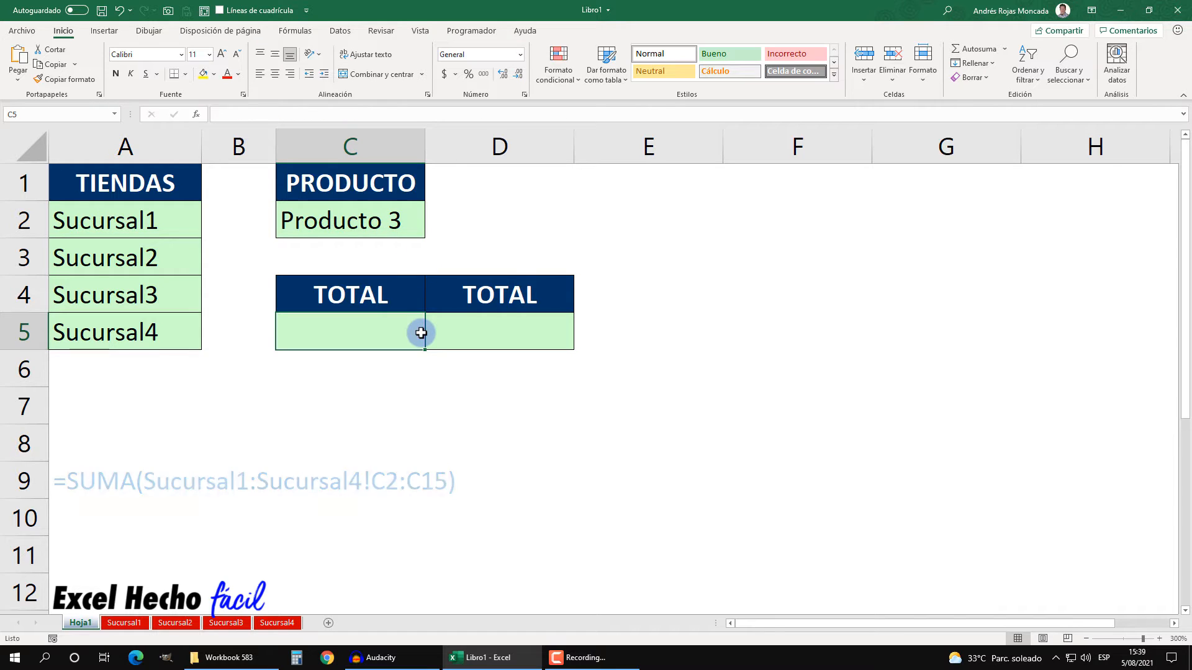
Step: Start a SUMAR.SI.CONJUNTO formula in C5 with the sum range 'Sucursal1:Sucursal4'!C2:C15
text(=sum)
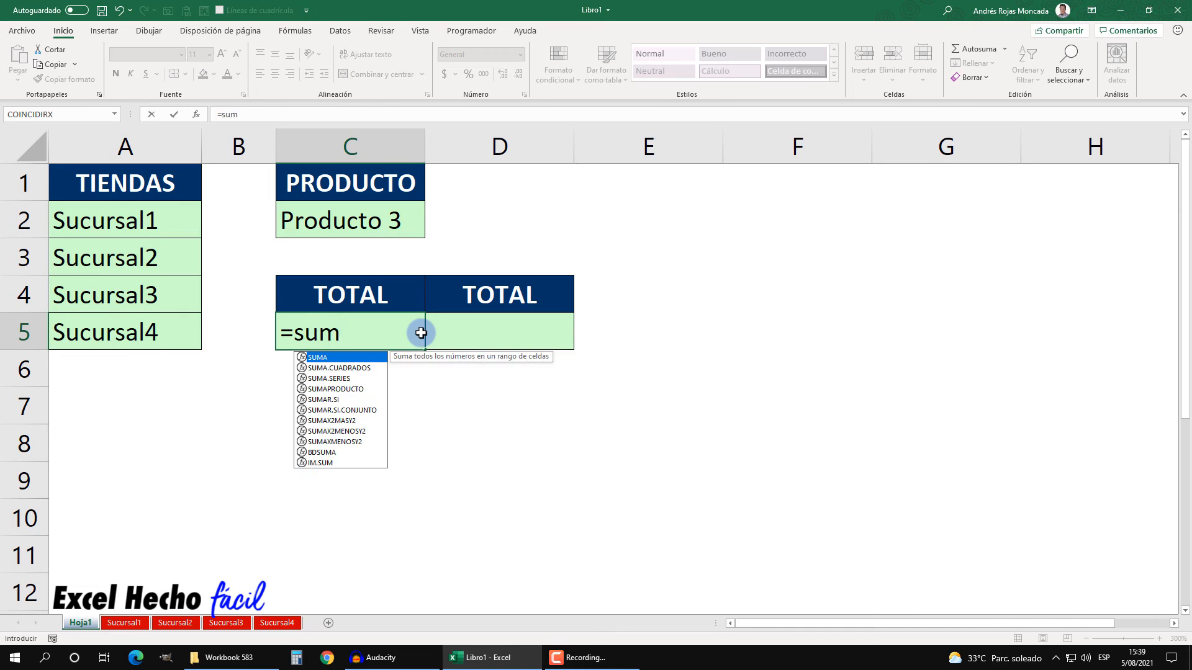
key(Down)
key(Down)
key(Down)
key(Down)
key(Down)
key(Tab)
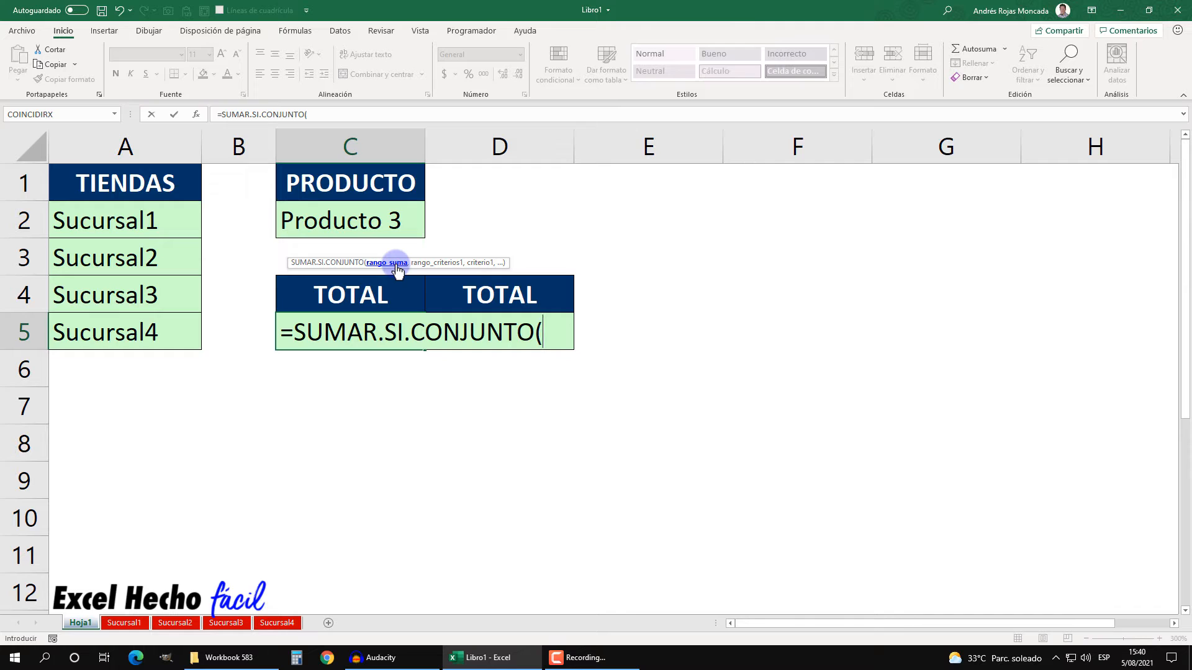
click(107, 623)
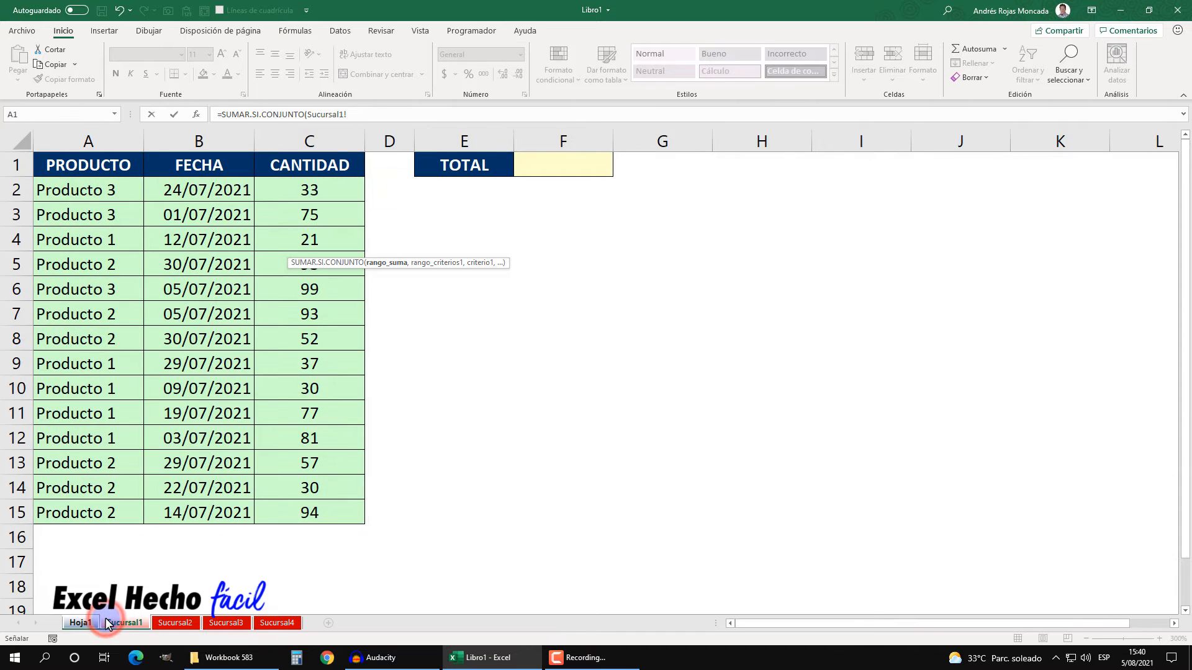
shift+click(275, 623)
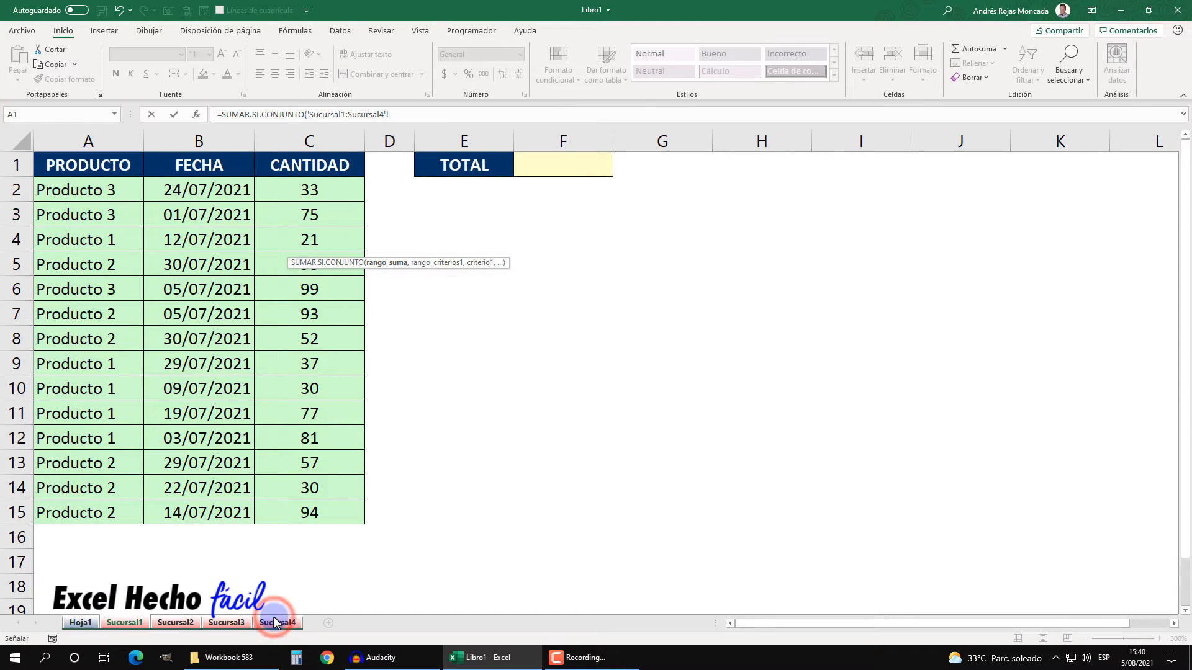
drag(342, 190, 319, 509)
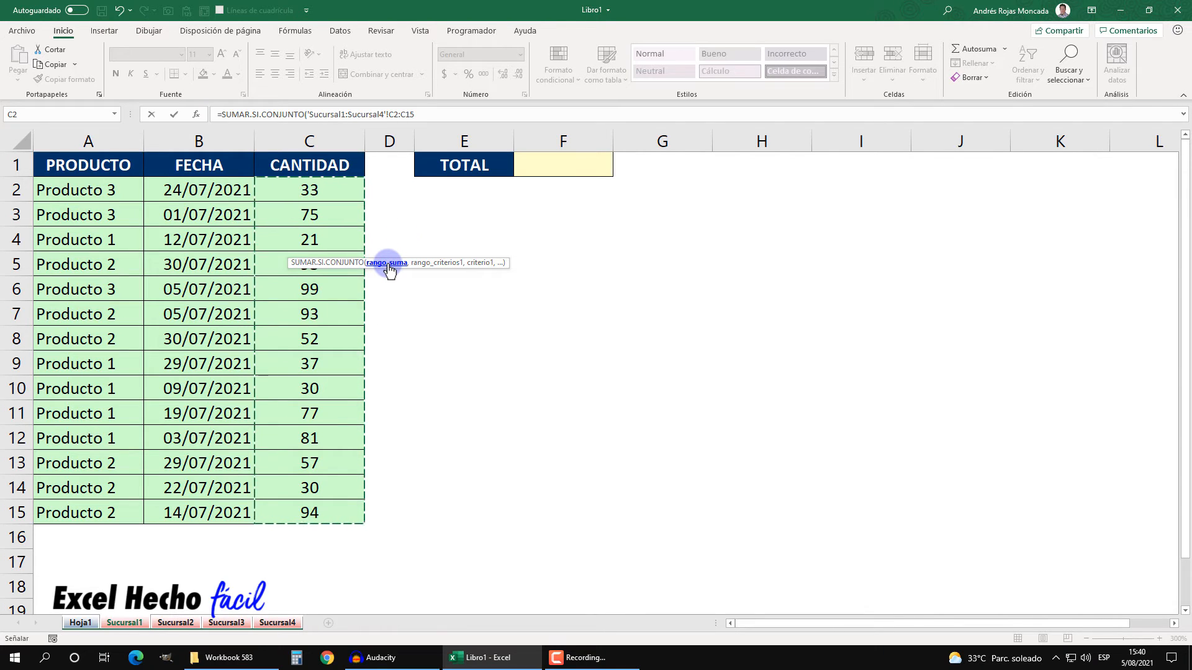
click(426, 114)
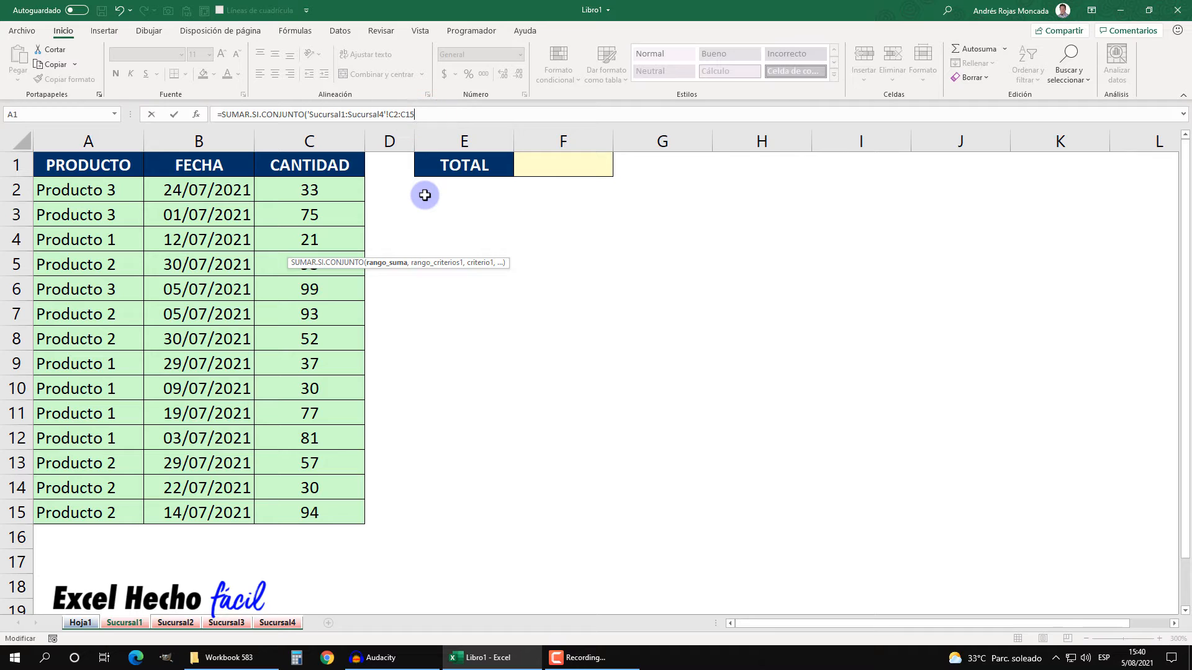
text(,)
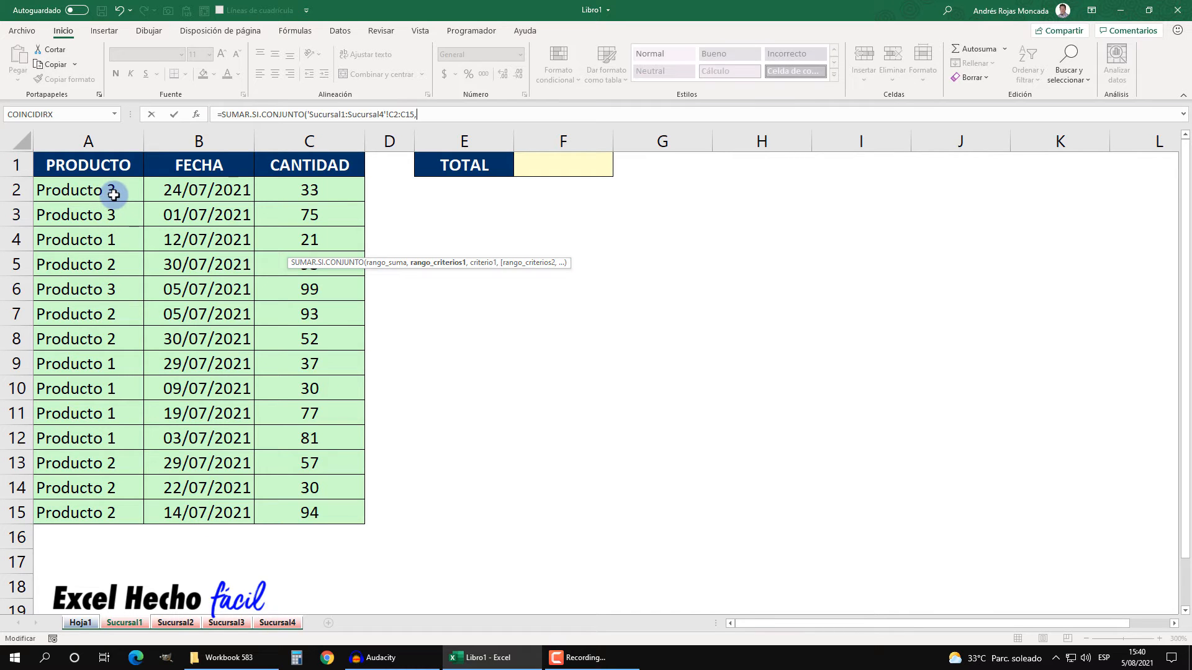
Step: Add the criteria range A2:A15 across Sucursal1 to Sucursal4 and criterion Hoja1!C2, and confirm the formula
drag(114, 195, 110, 516)
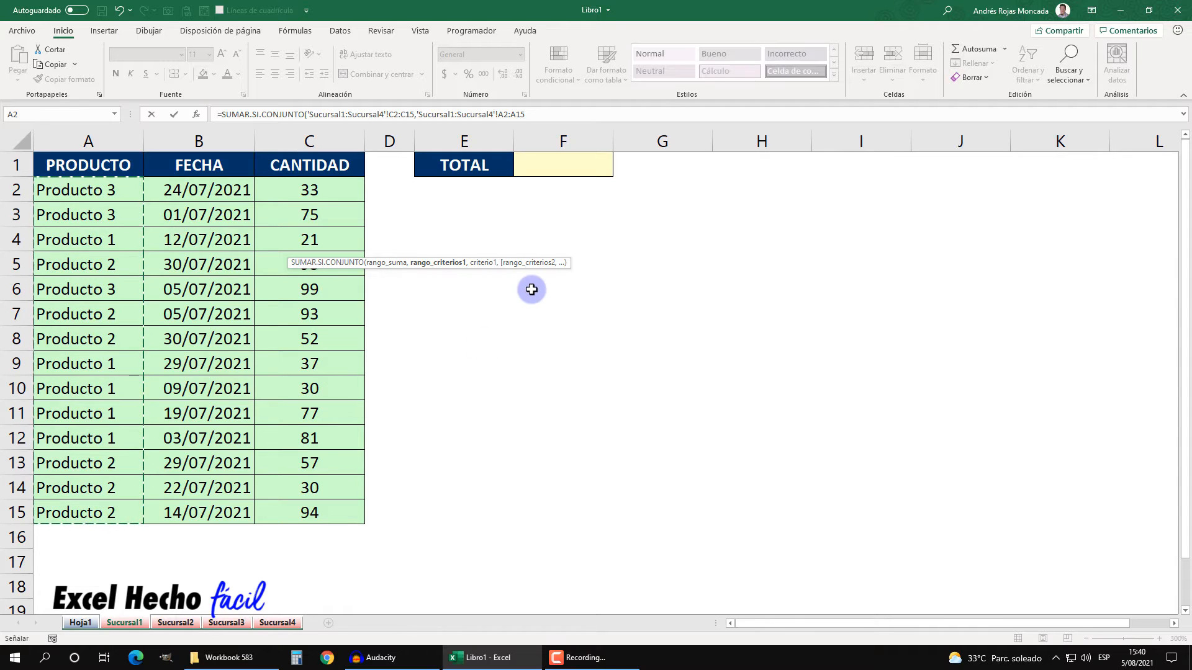
text(,)
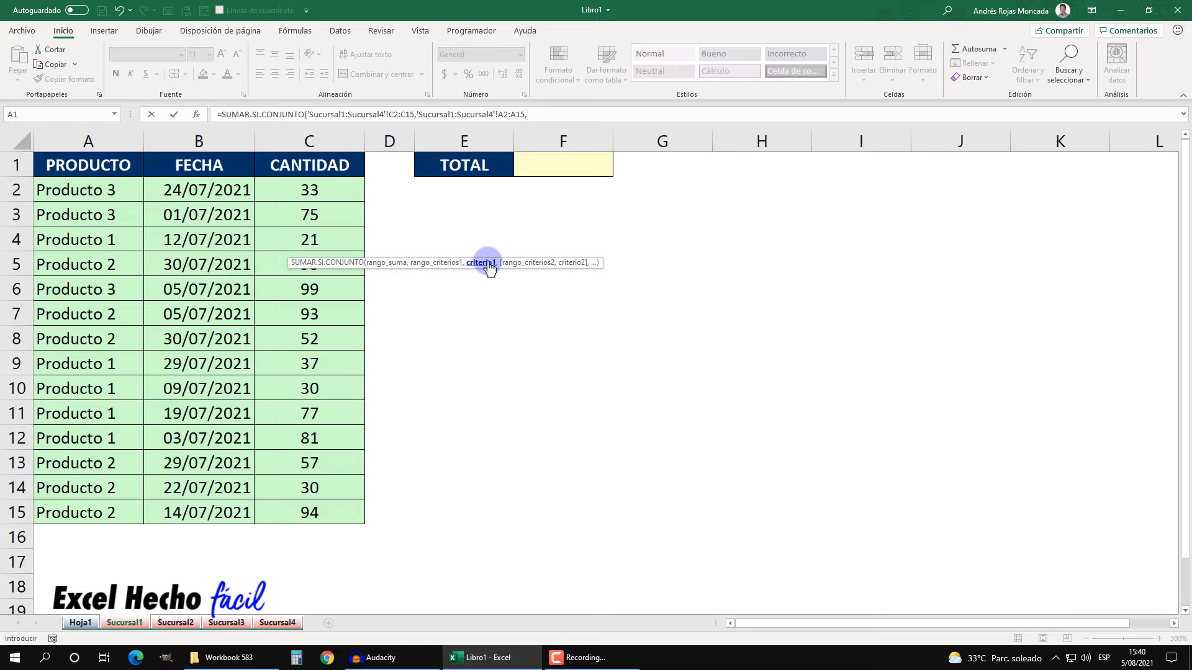
click(81, 622)
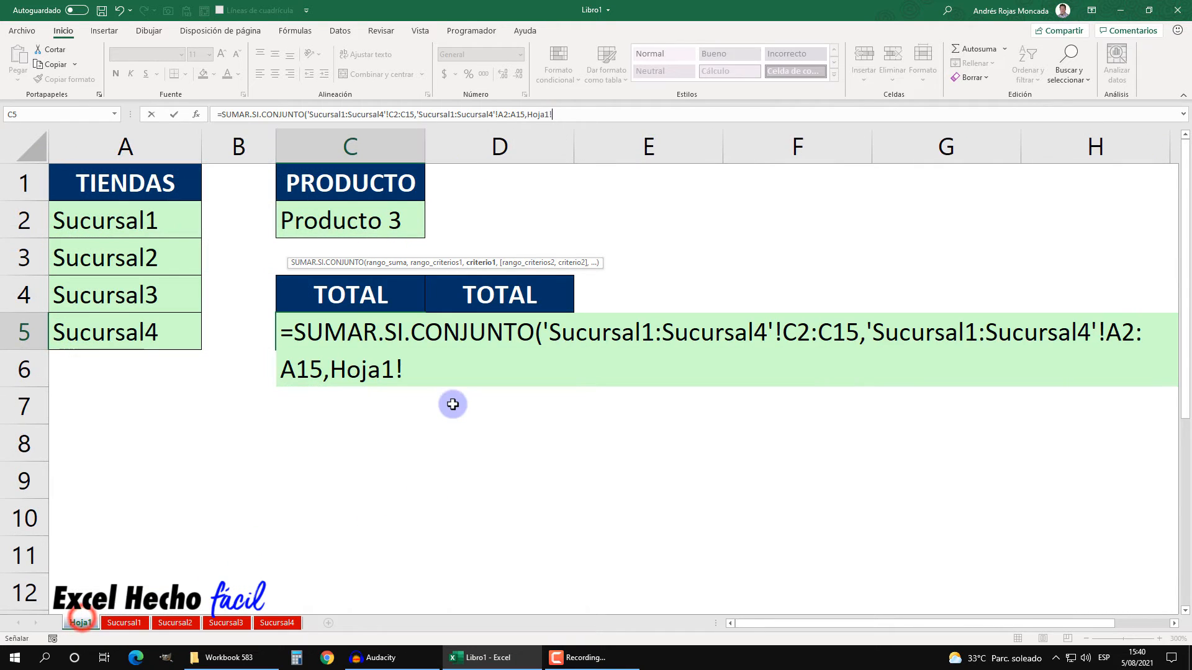
click(354, 221)
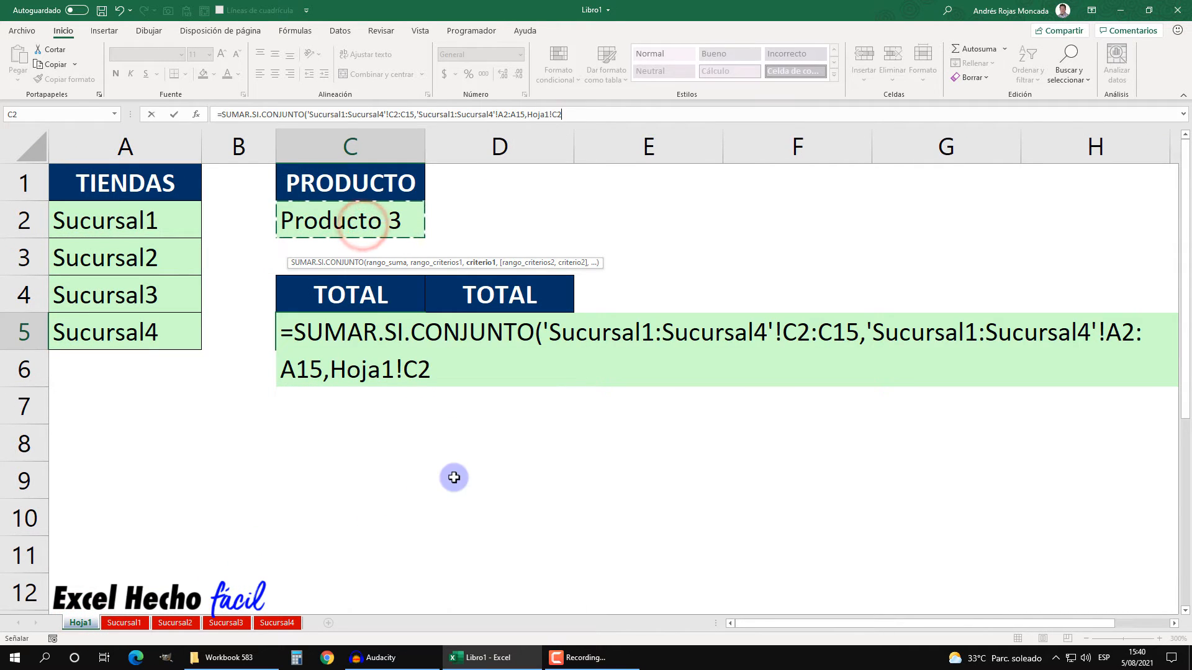
text())
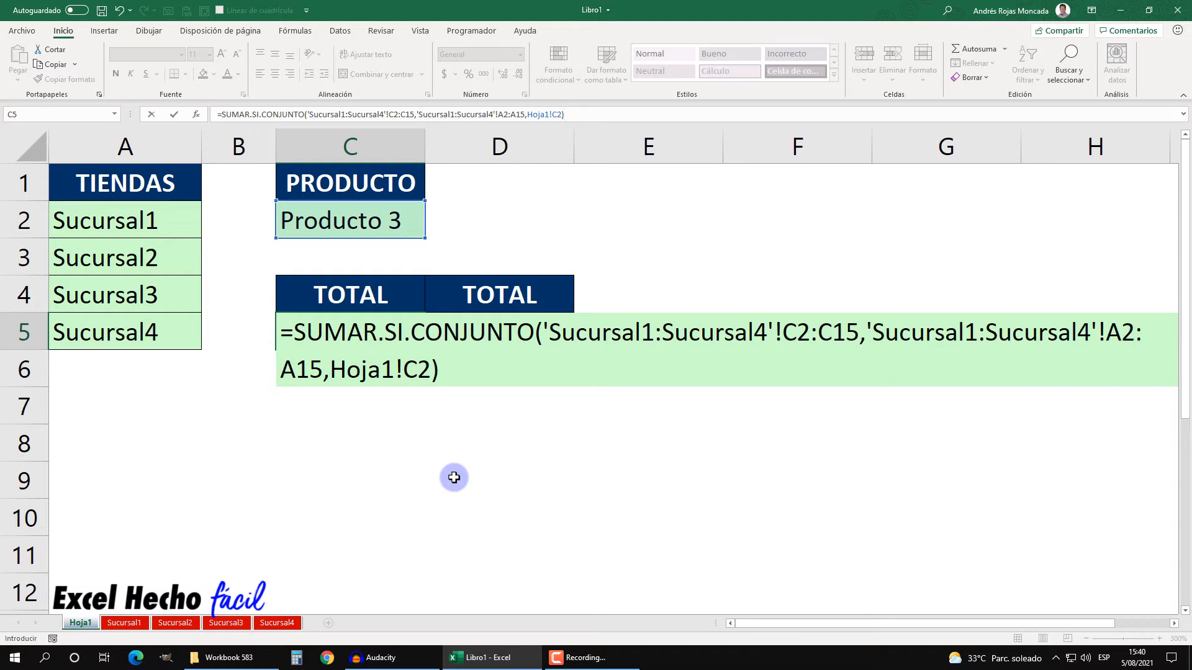
key(Return)
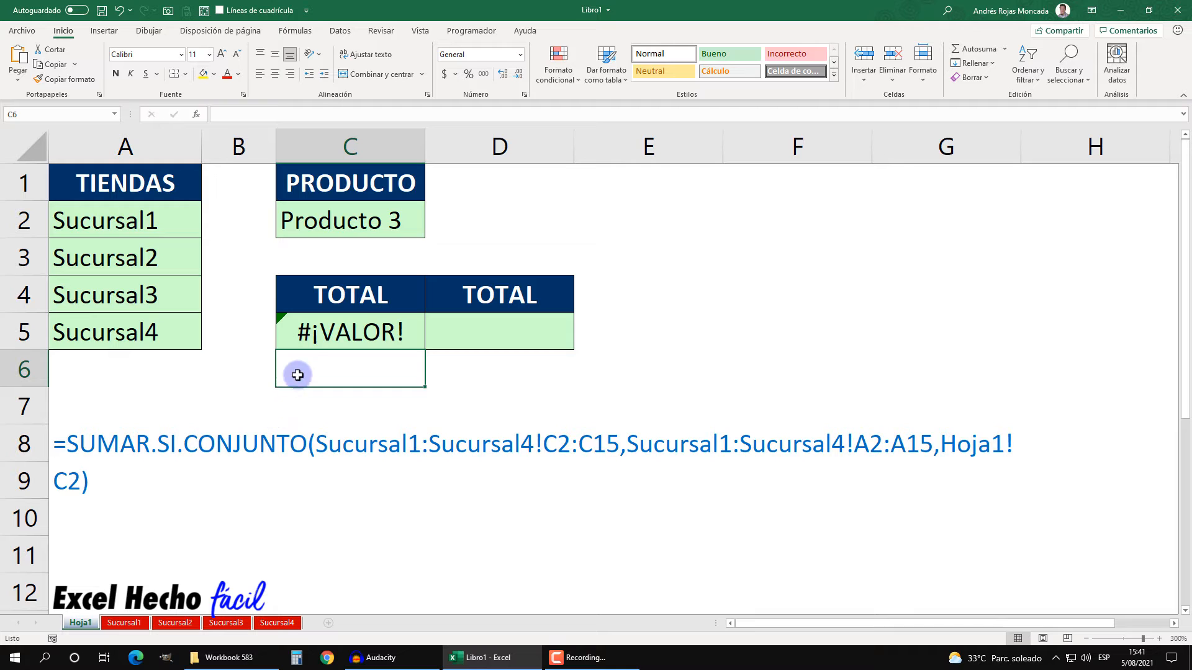
Step: Edit C5's SUMAR.SI.CONJUNTO formula, replacing the criterion Hoja1!C2 with C2, and confirm it
click(301, 331)
key(F2)
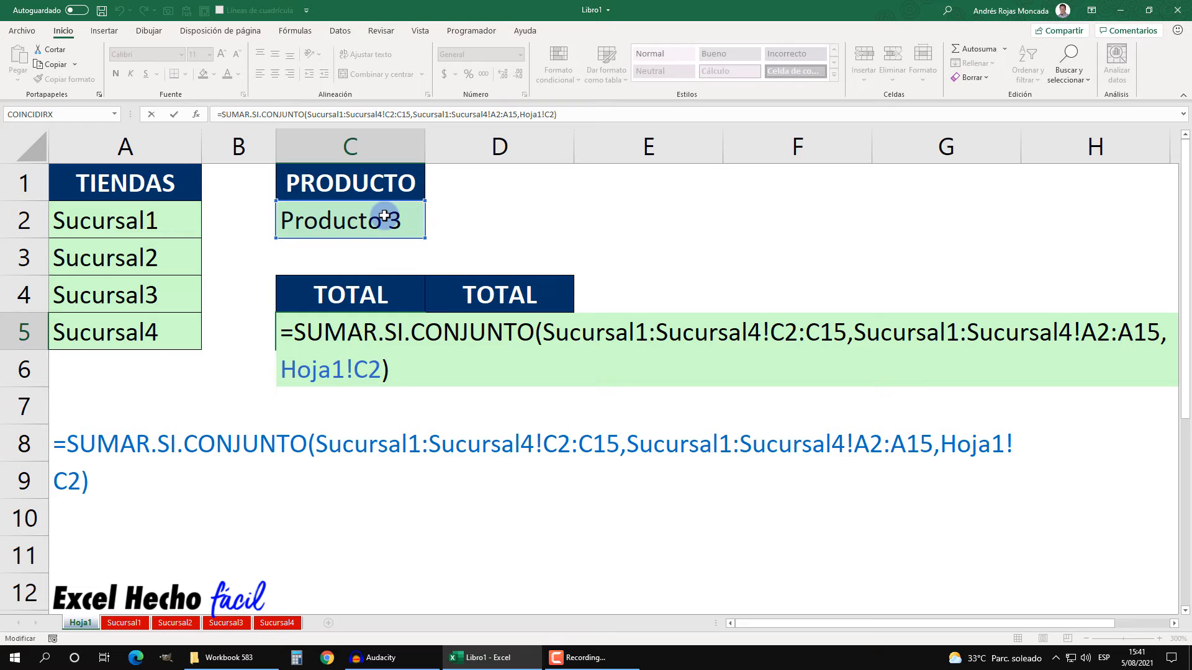
drag(382, 368, 279, 367)
key(BackSpace)
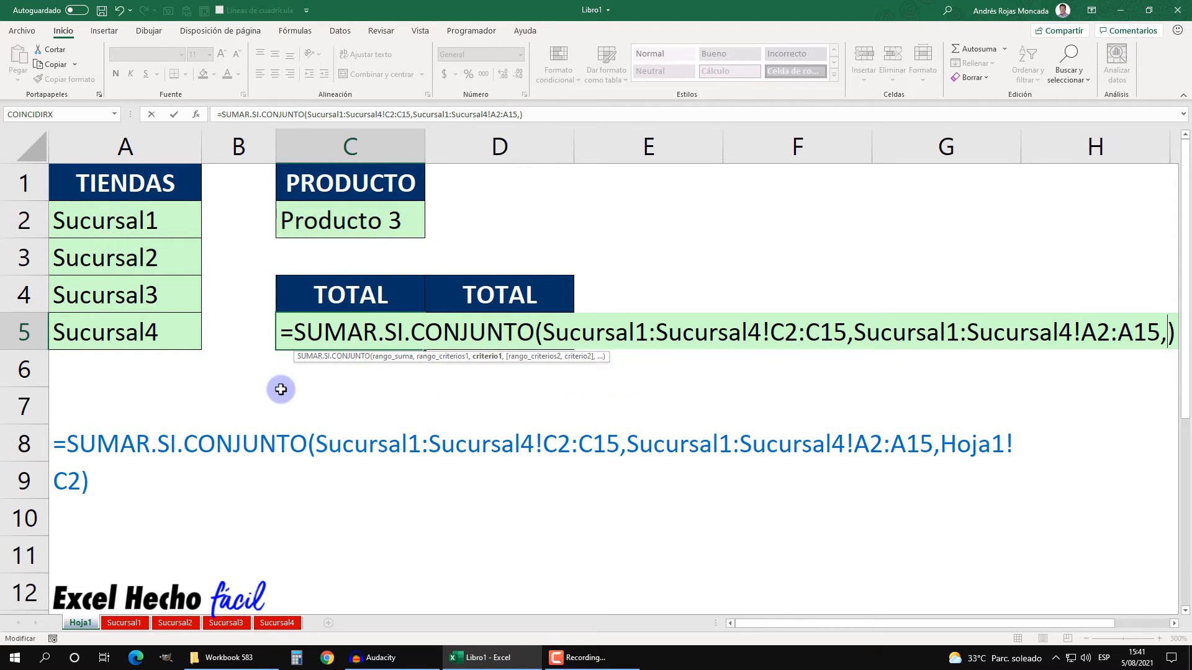
click(348, 226)
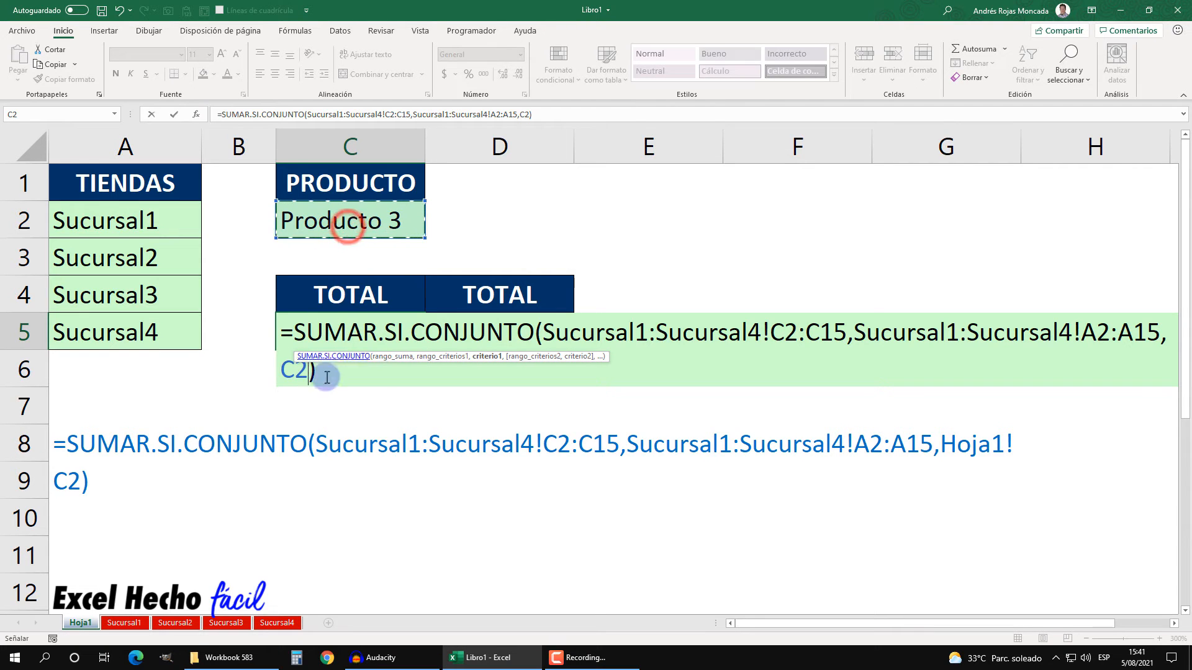
drag(586, 354, 572, 258)
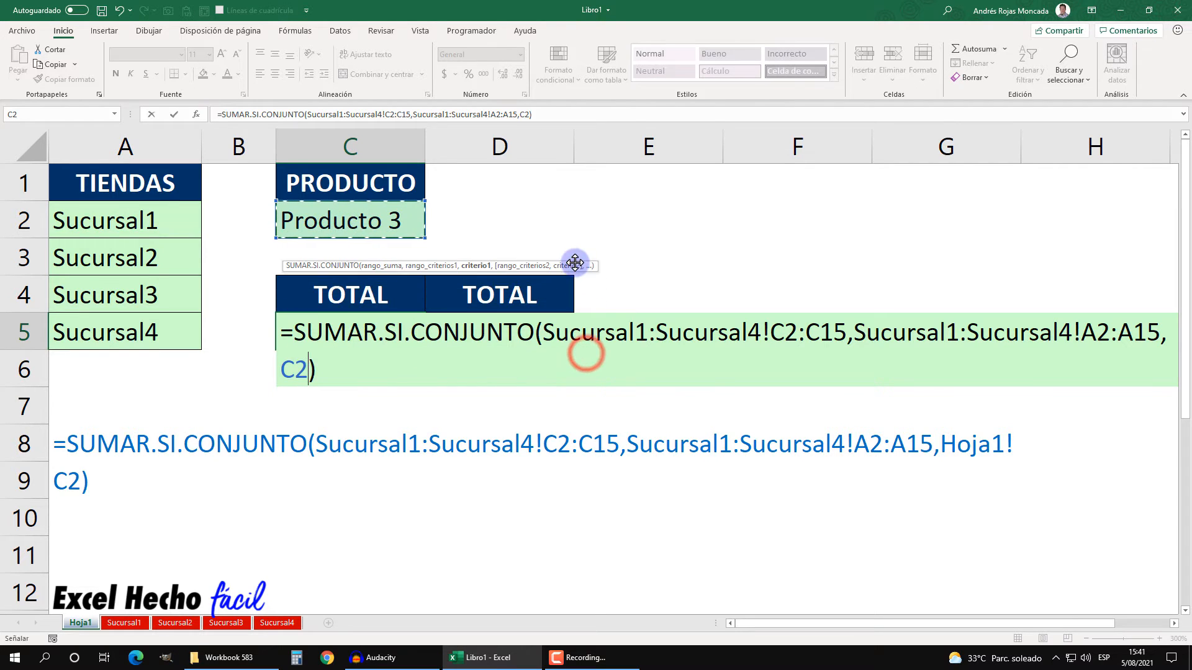
click(364, 368)
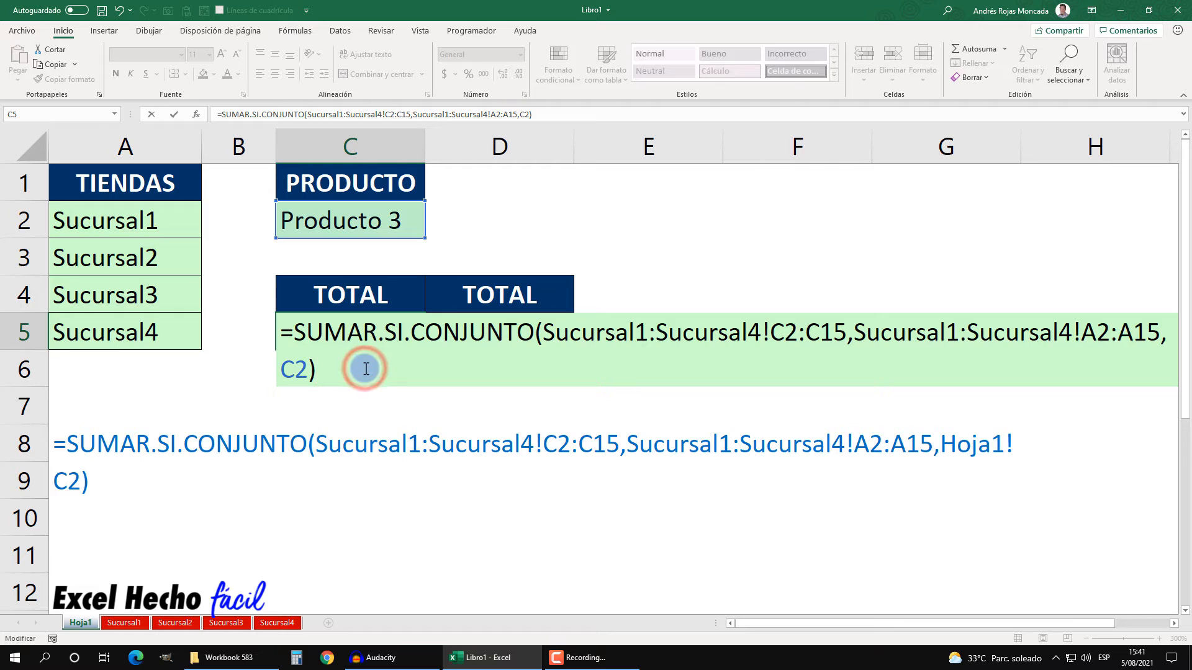
key(Return)
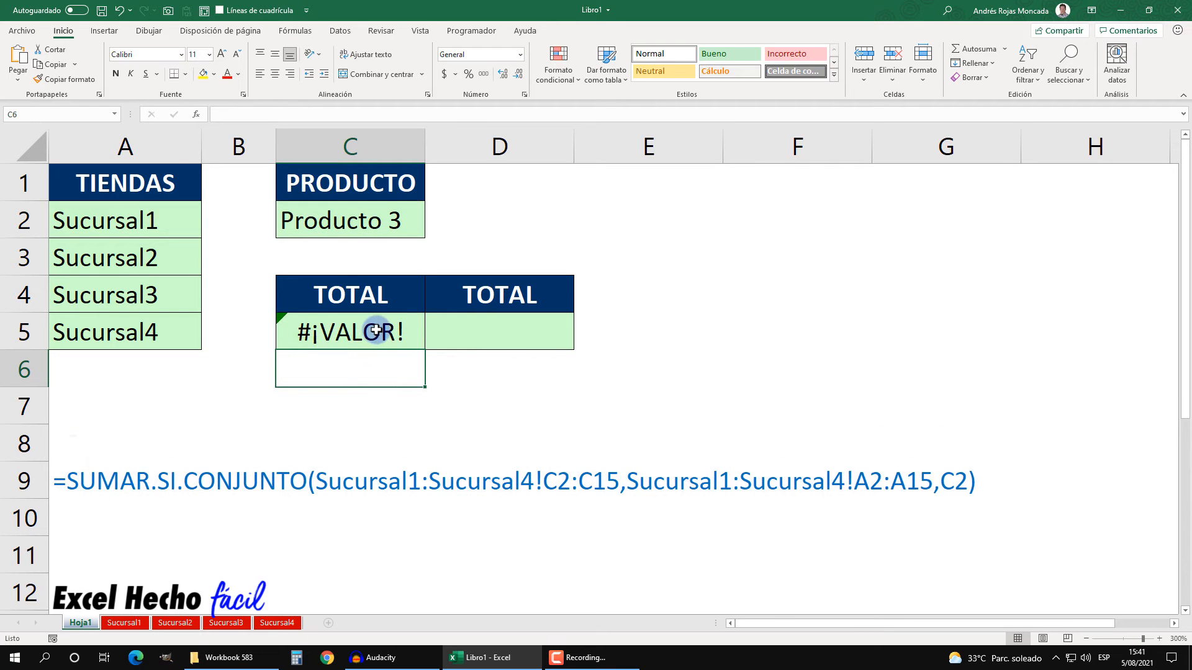
Step: Clear the formula from C5
click(380, 330)
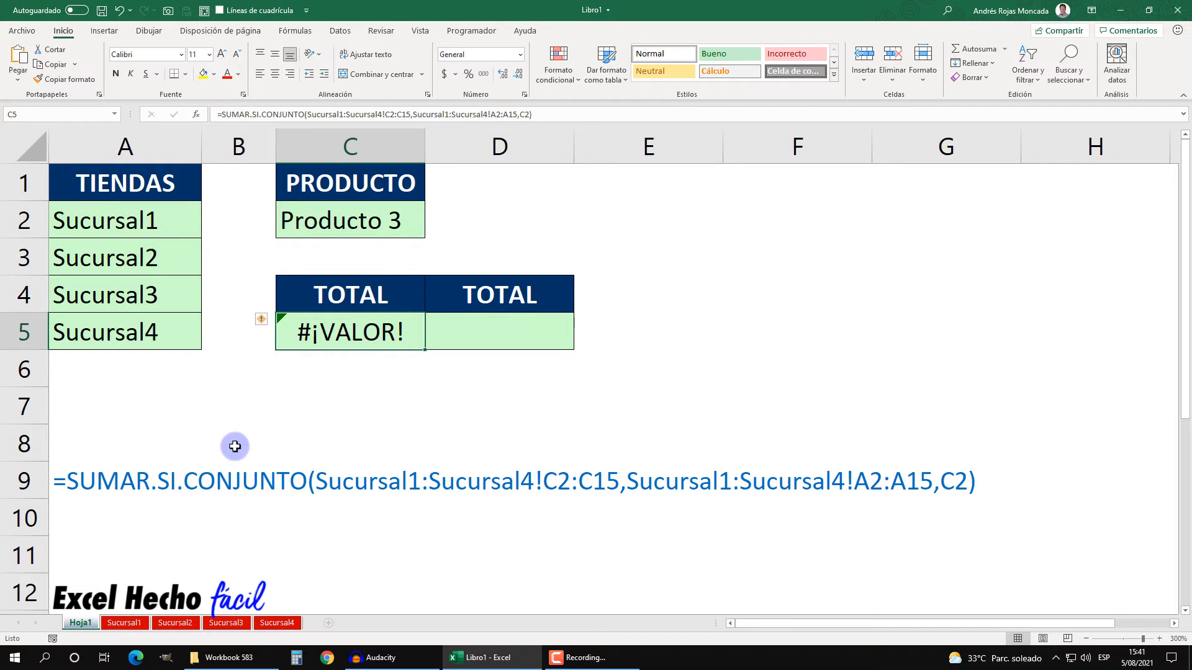
key(Delete)
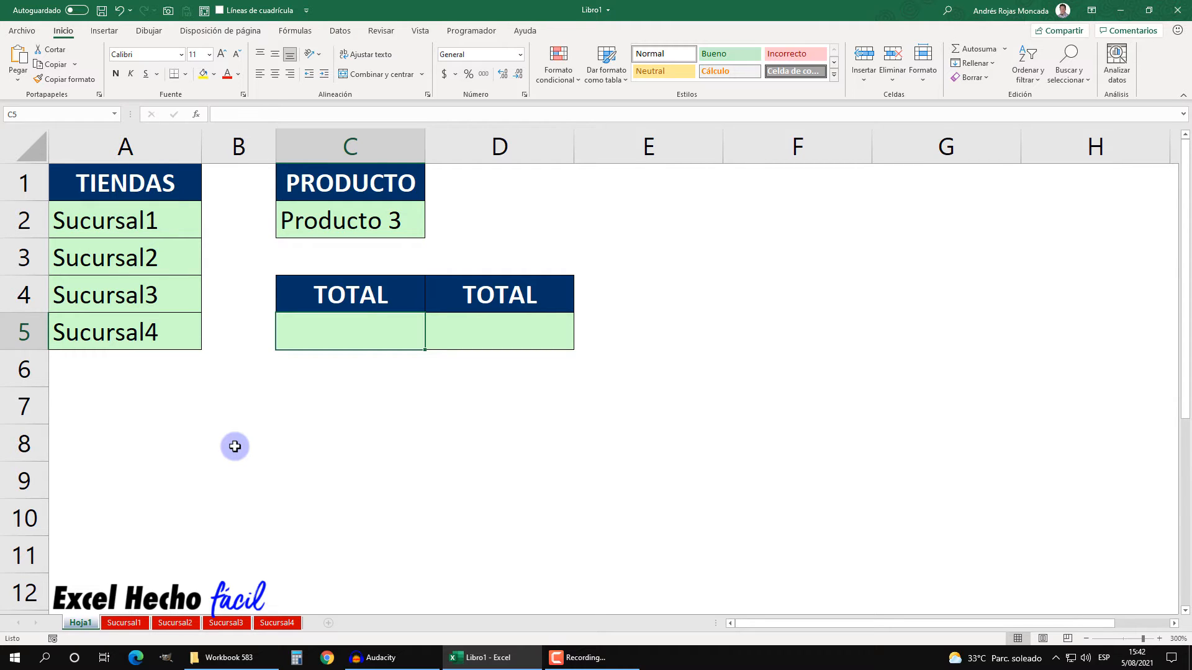
text(=)
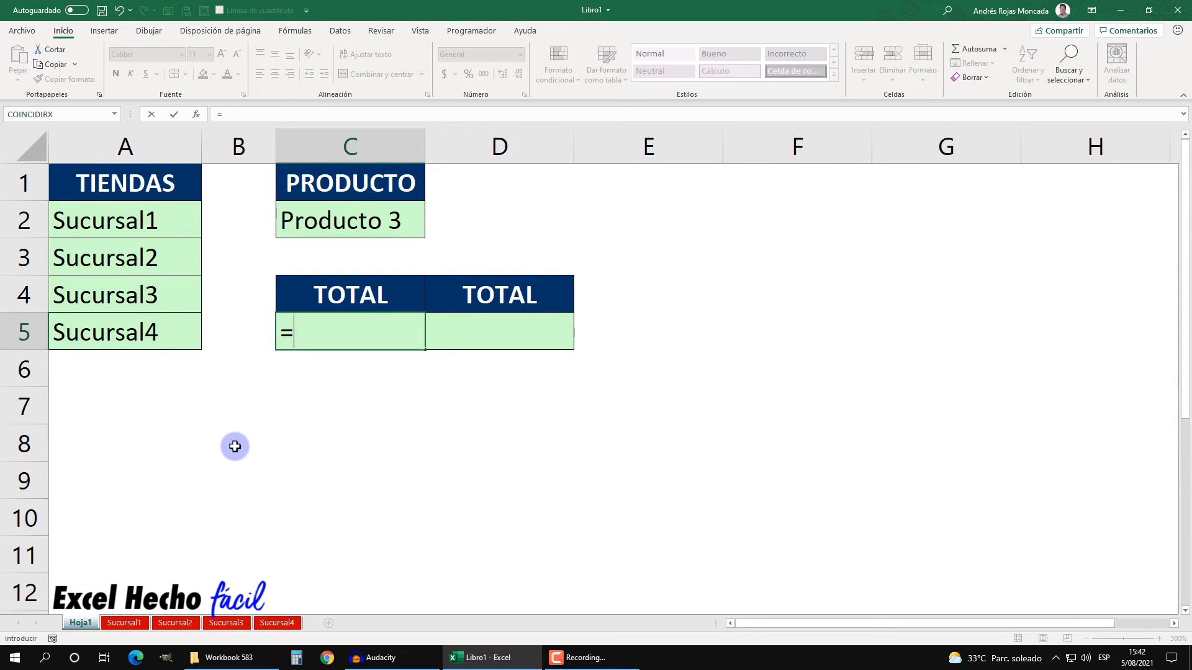
key(Escape)
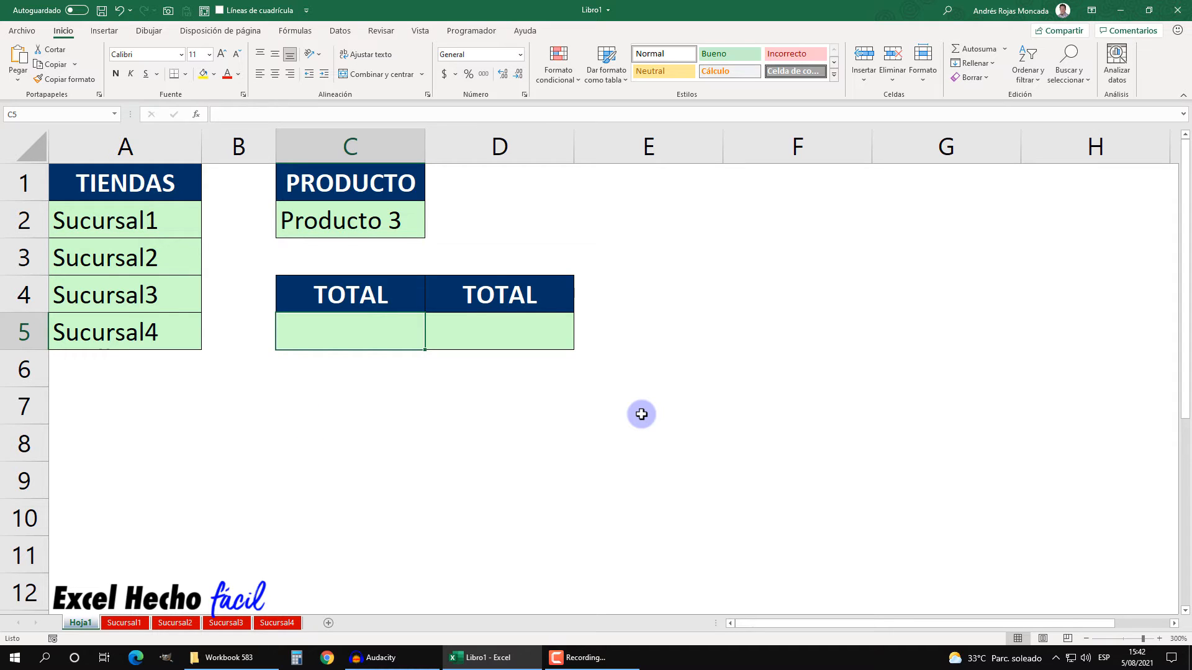
Step: Start an INDIRECTO formula in C5 whose reference begins with a text string containing an apostrophe
text(=indi)
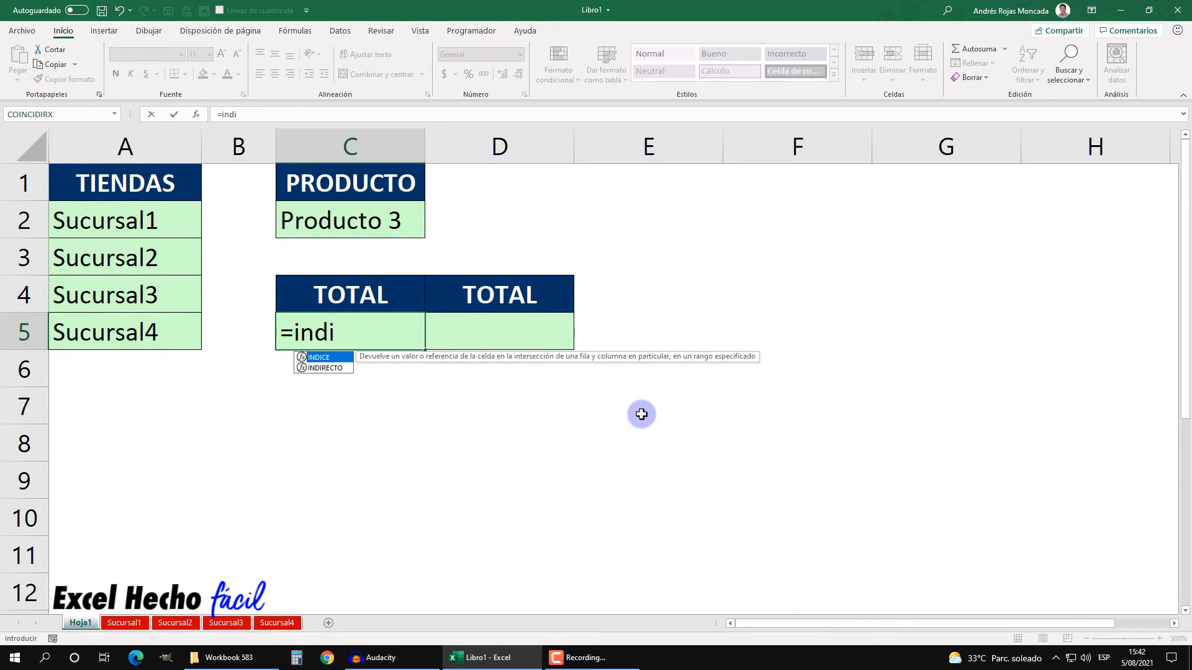
key(Down)
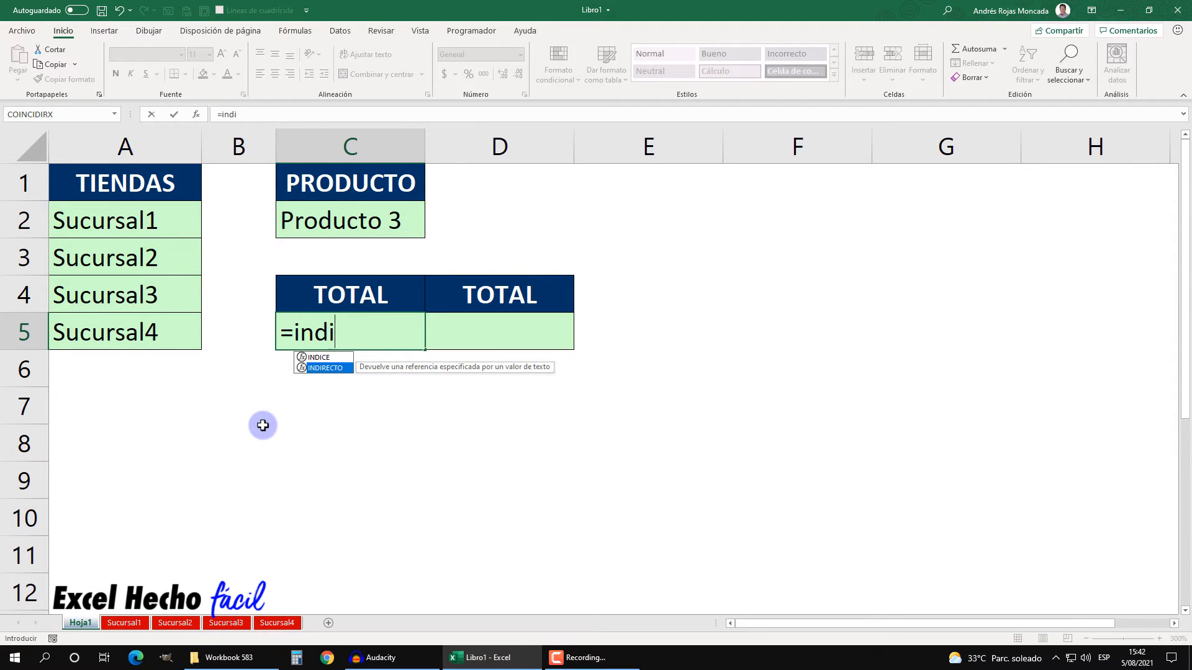
key(Tab)
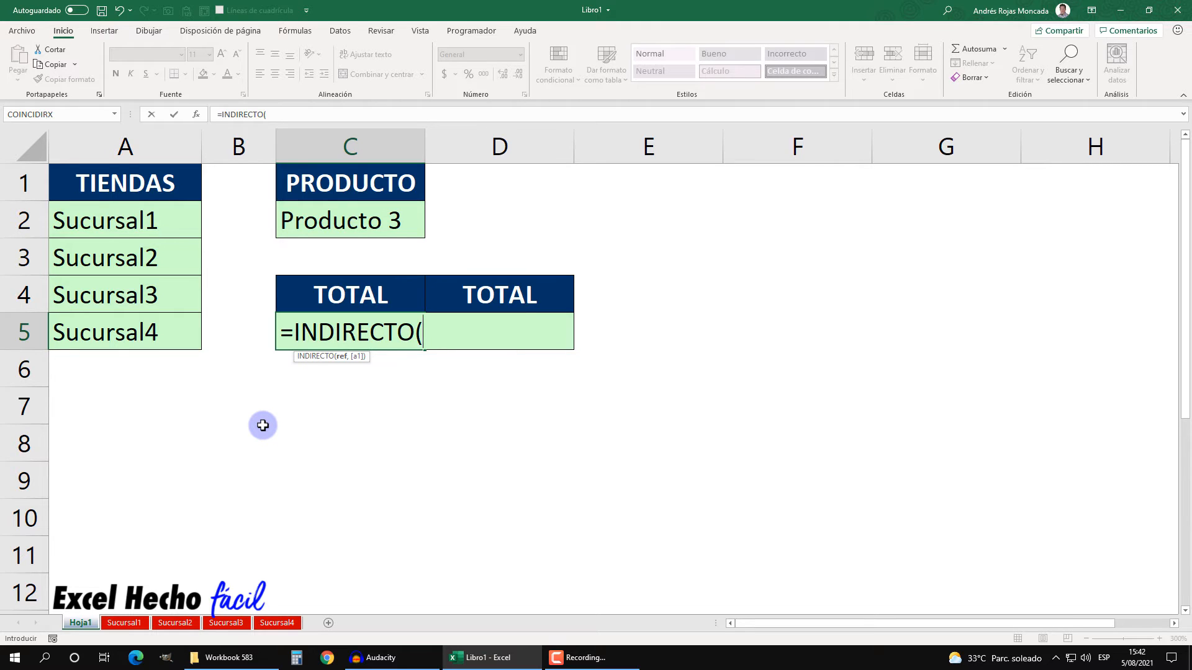
text("")
click(434, 329)
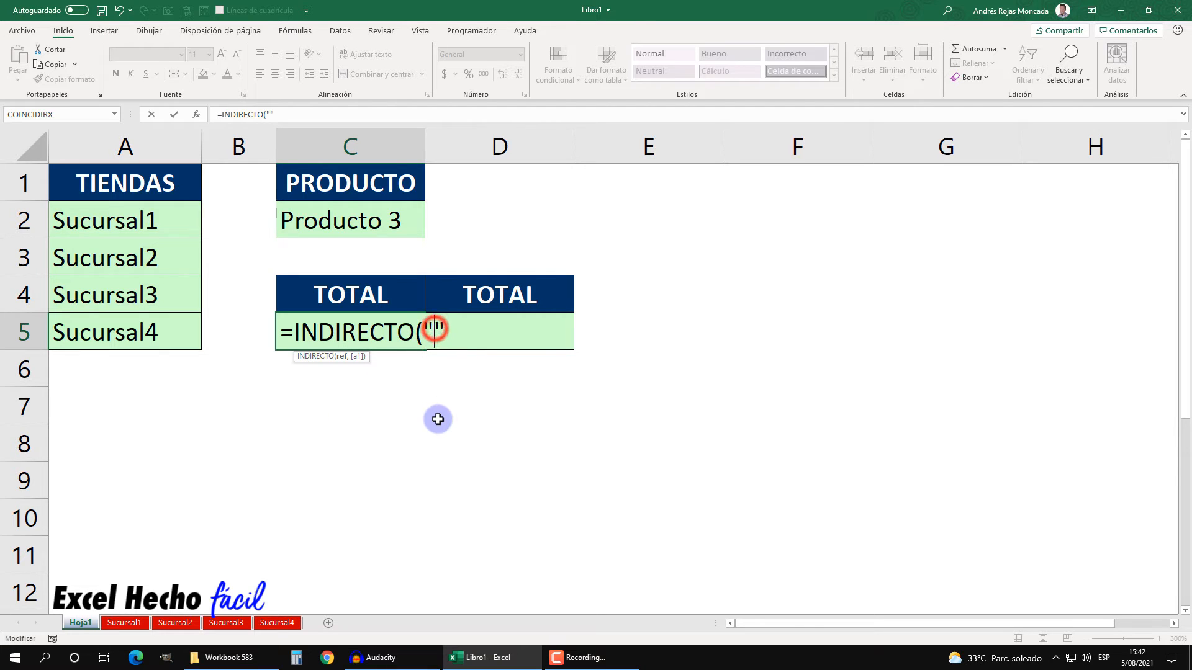
text(")
click(456, 332)
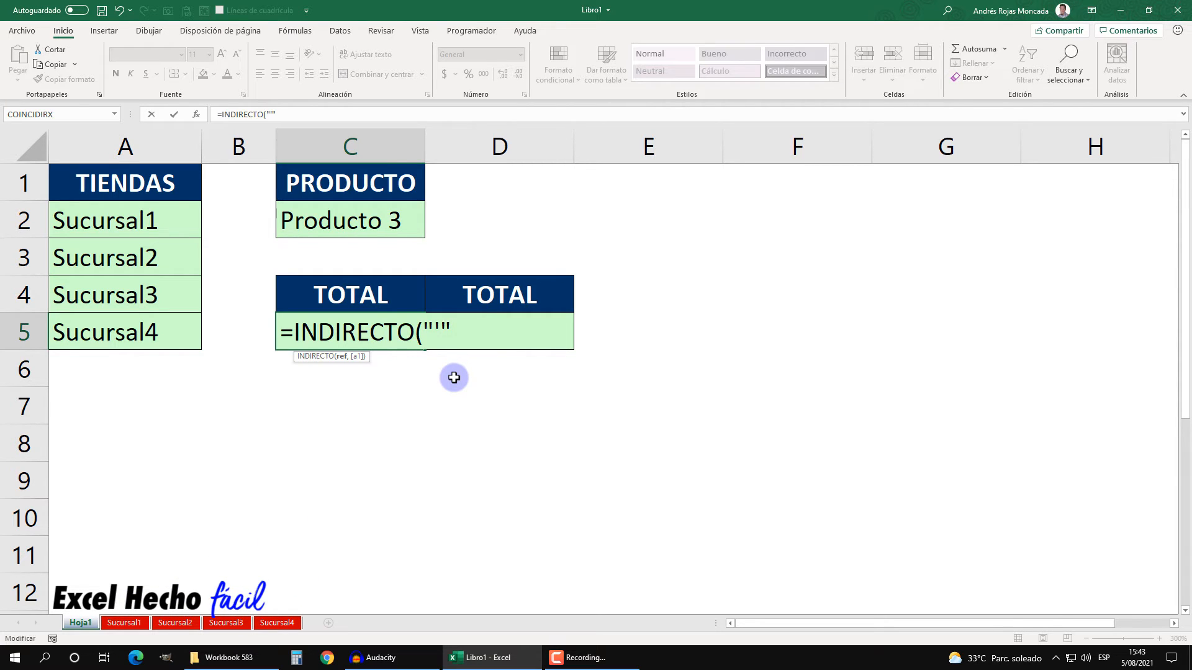
Step: Concatenate the sheet-name range A2:A5 into the INDIRECTO reference, followed by another text string
text(&)
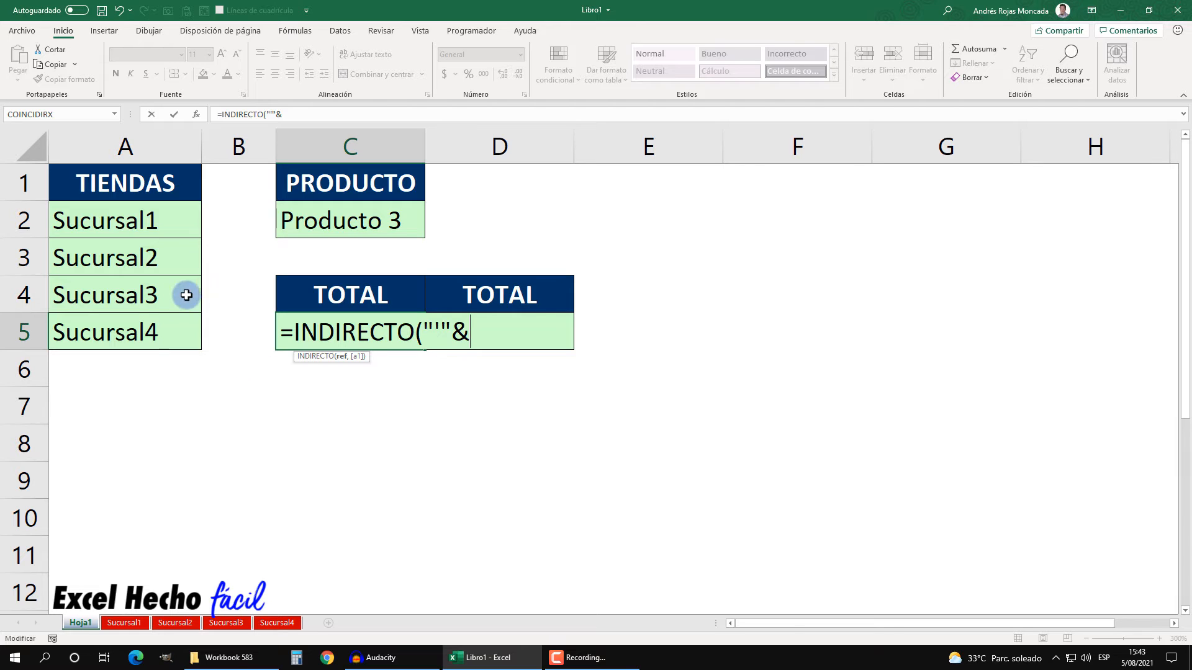
drag(177, 224, 176, 321)
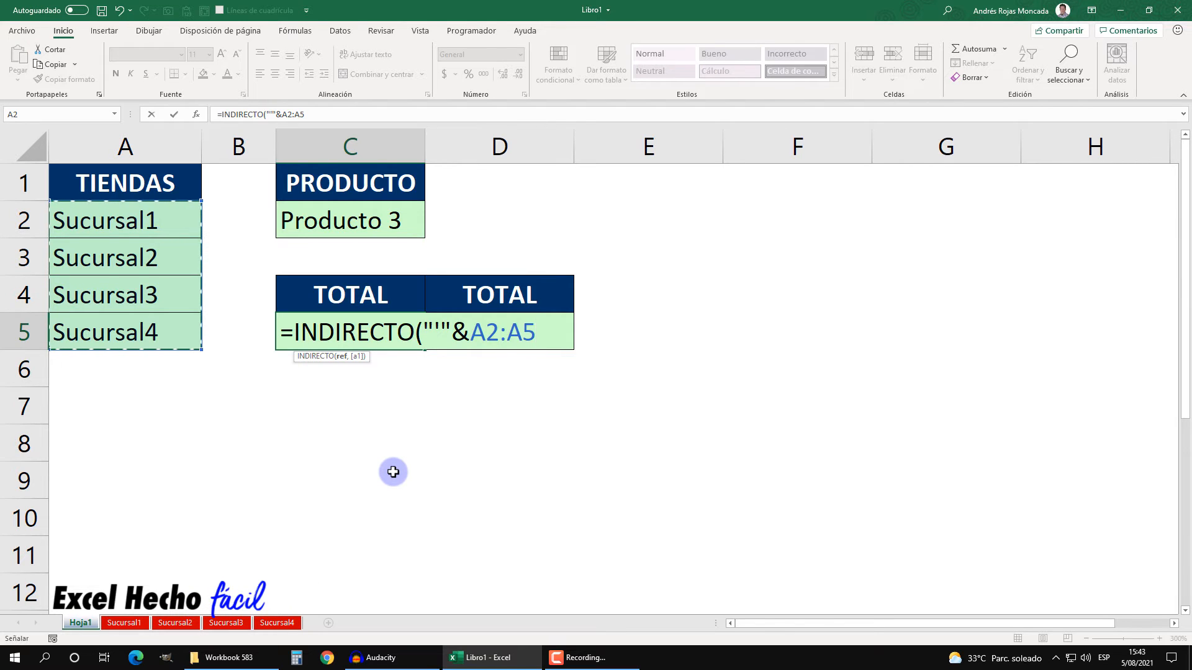
text(&)
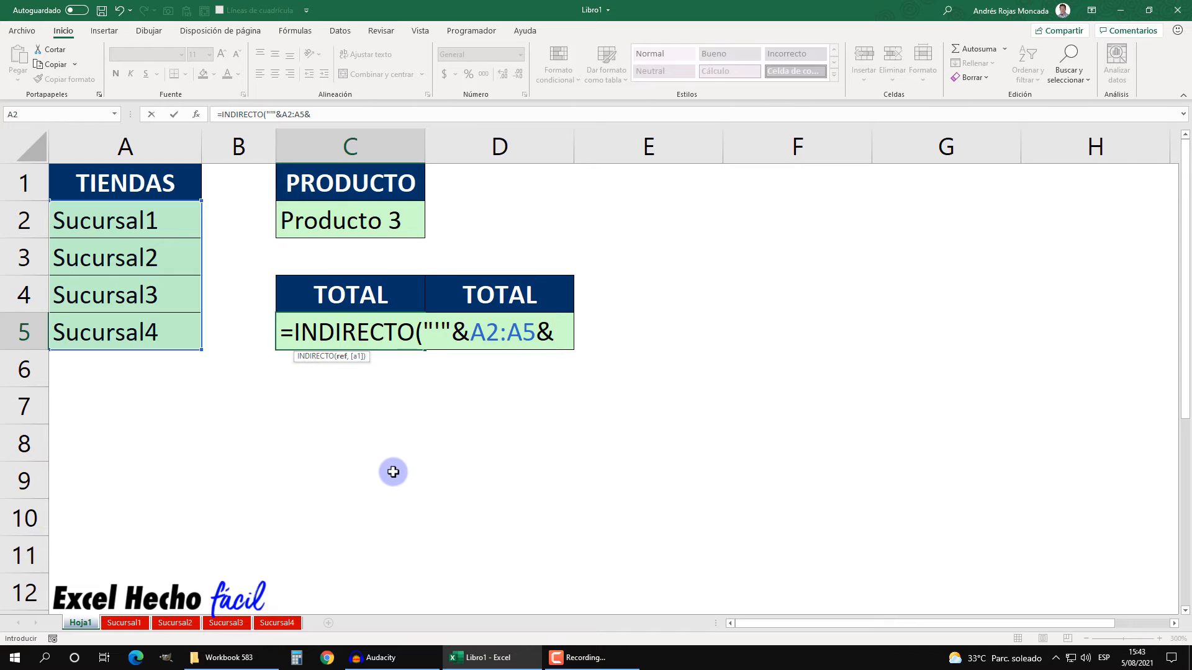
text("")
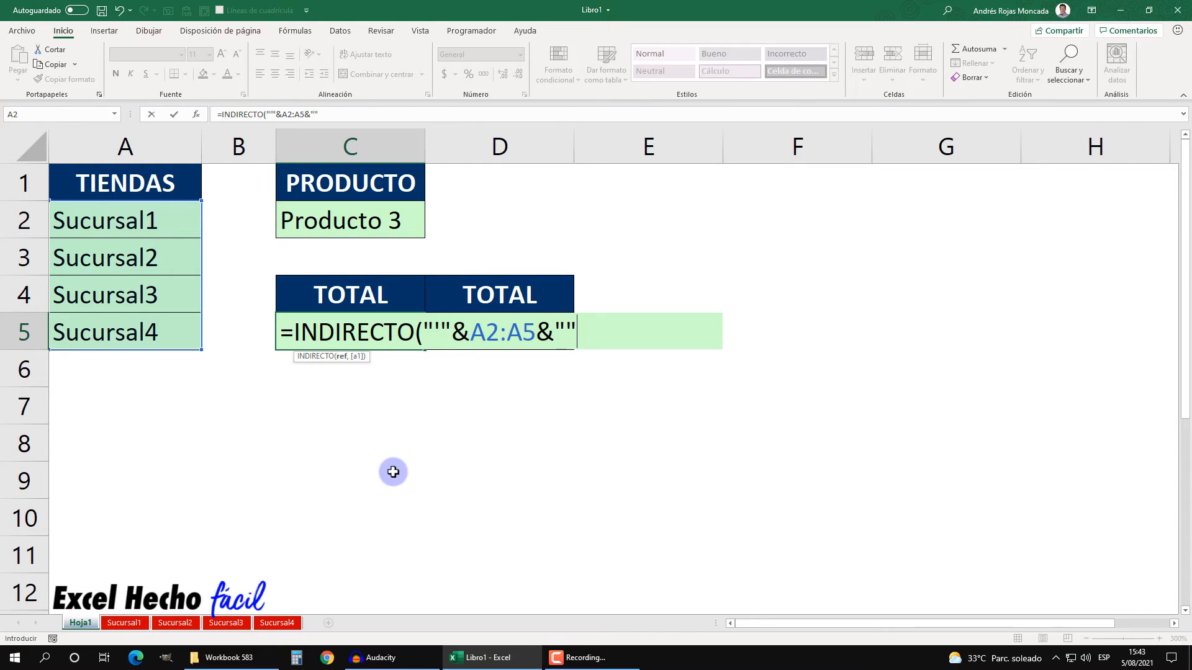
click(564, 327)
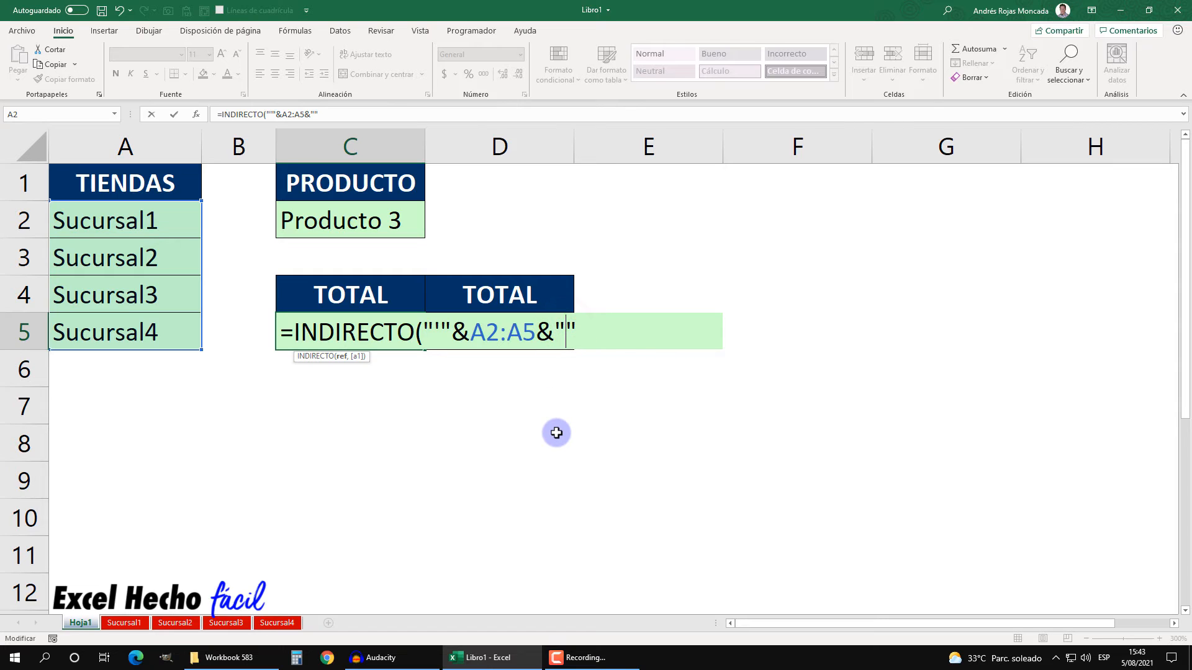
Step: Complete the text string as '!C2:C15 and close the INDIRECTO function
text("'!C)
text(2:)
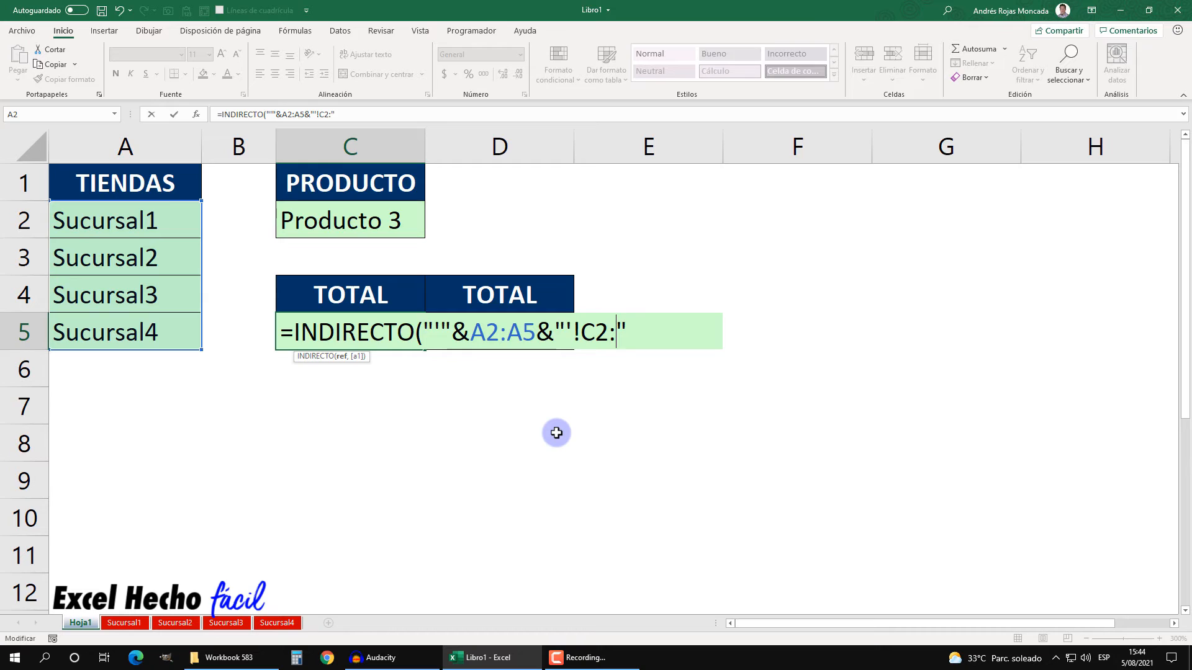
text(C15)
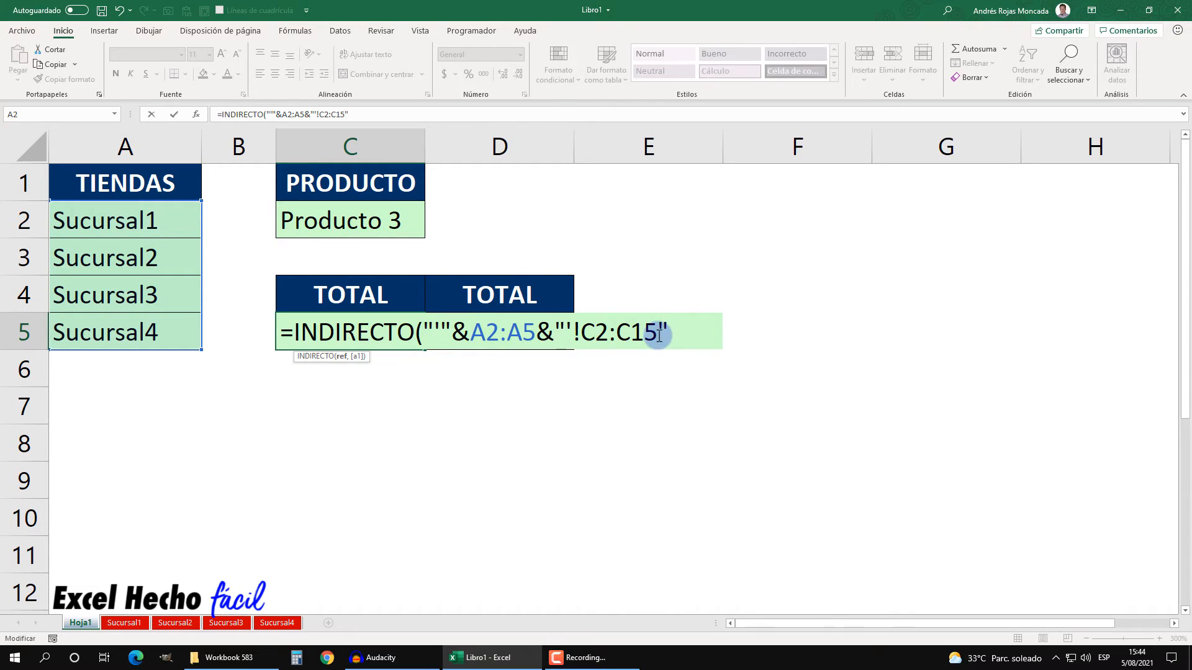
drag(658, 333, 578, 336)
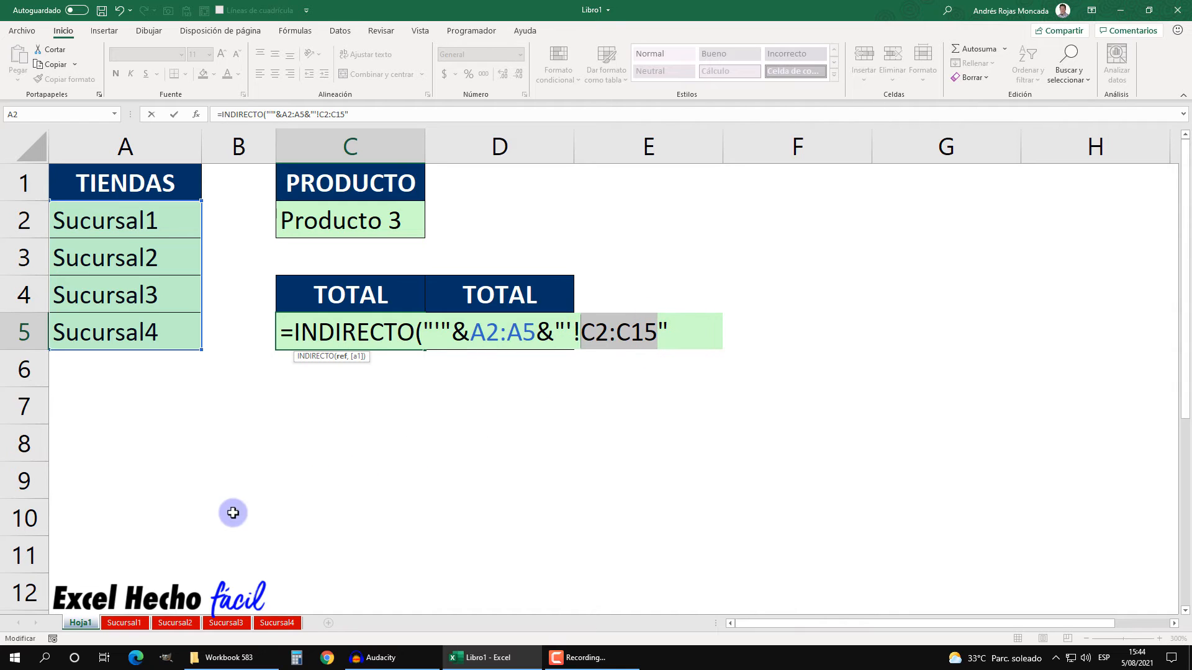
click(126, 624)
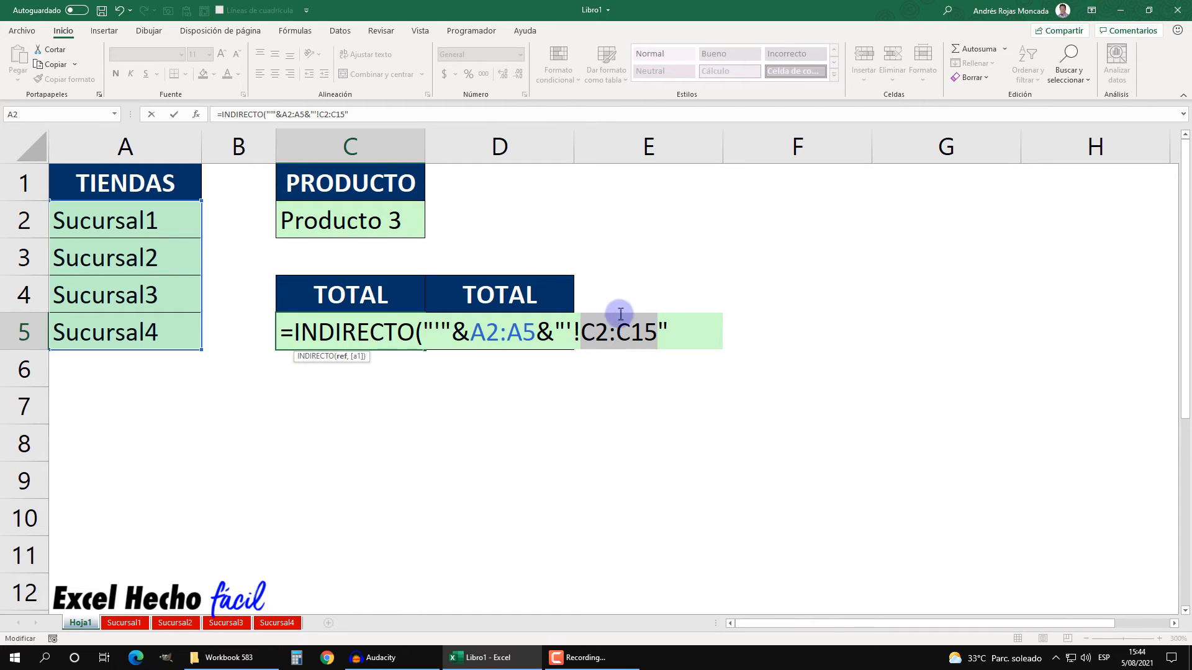
click(674, 320)
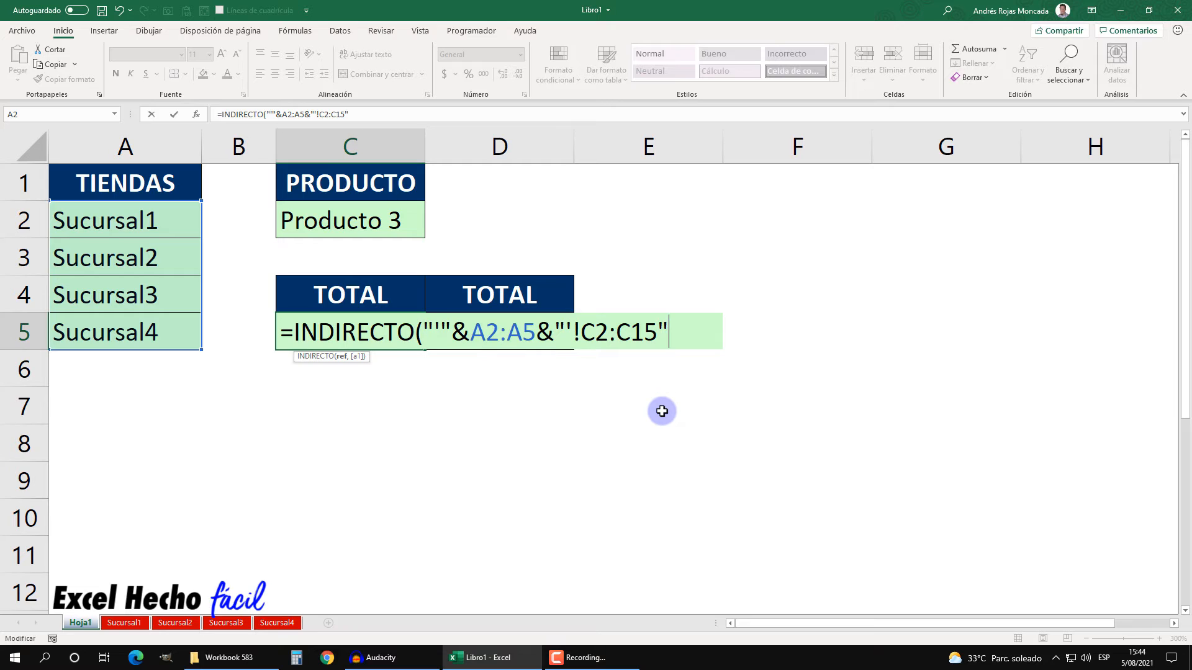
text())
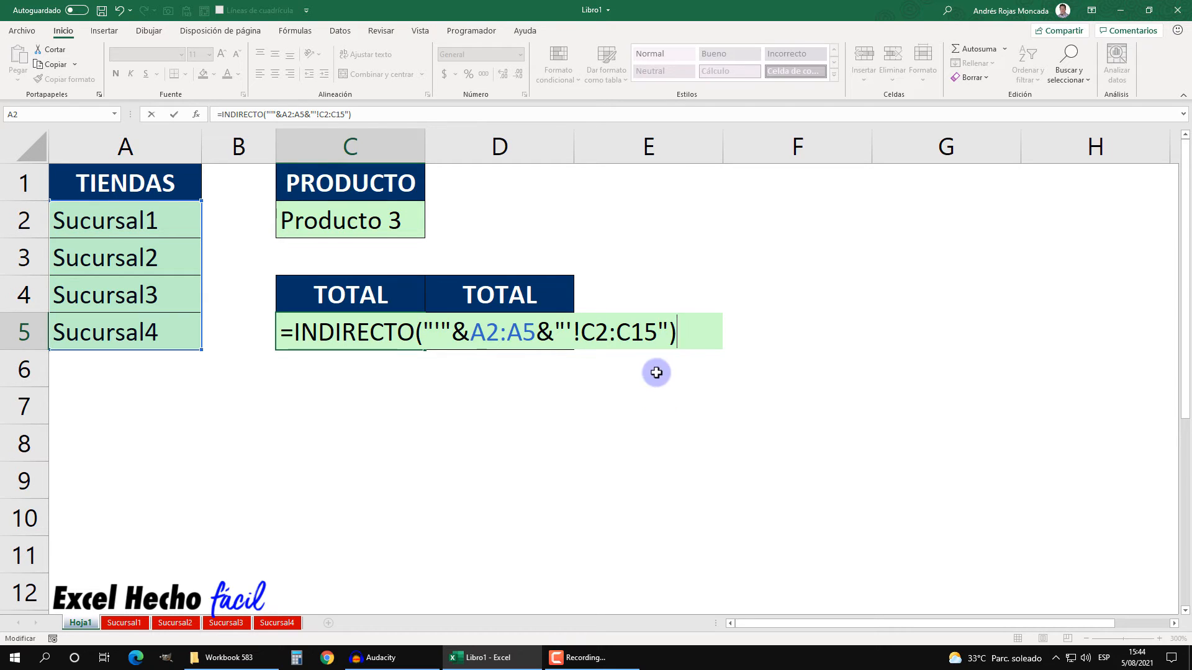
Step: Evaluate the INDIRECTO argument and then the whole expression to preview their results, undoing each evaluation
click(667, 327)
drag(668, 327, 425, 328)
key(F9)
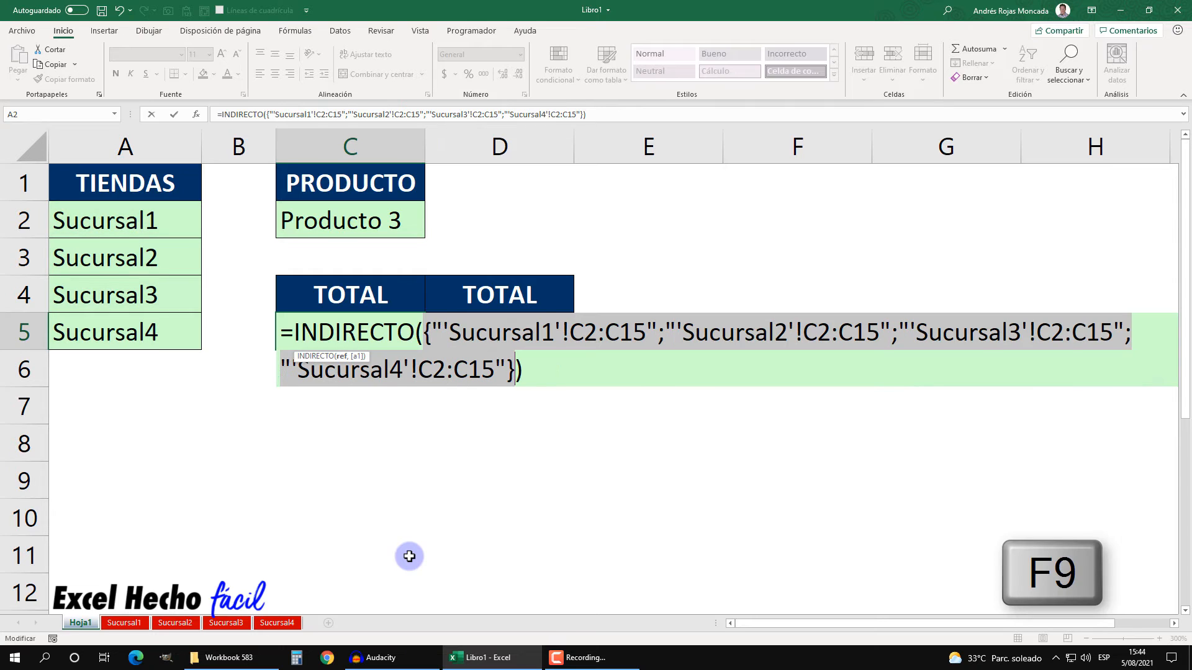
drag(359, 359, 405, 266)
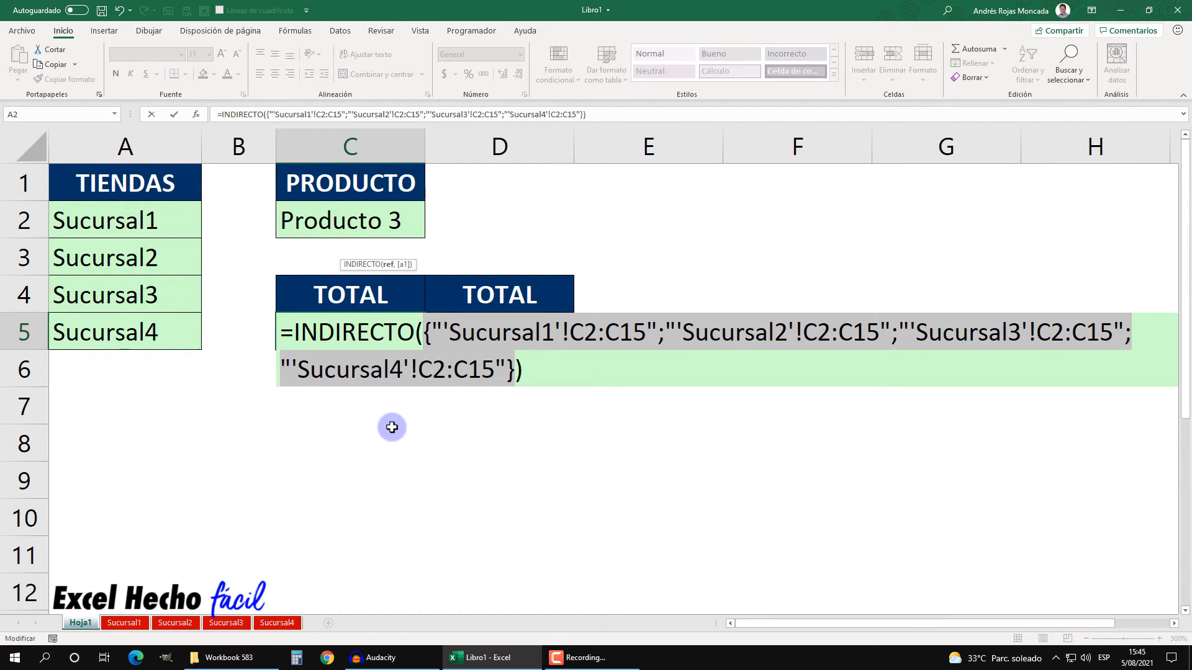
key(ctrl+z)
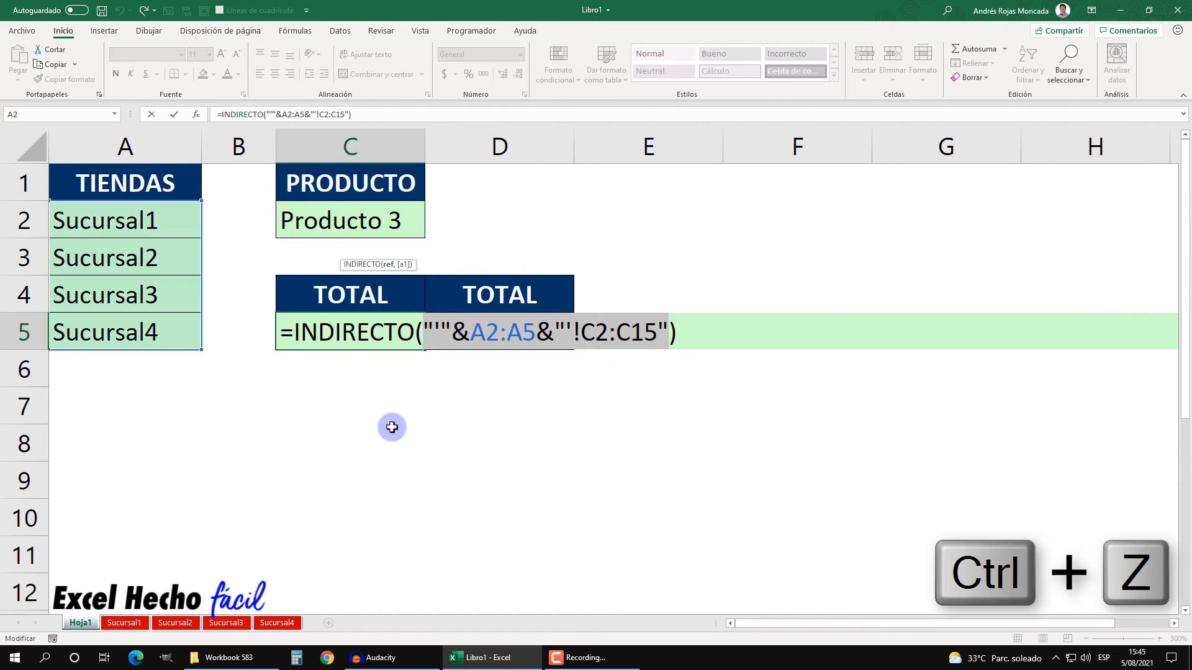
drag(677, 331, 262, 354)
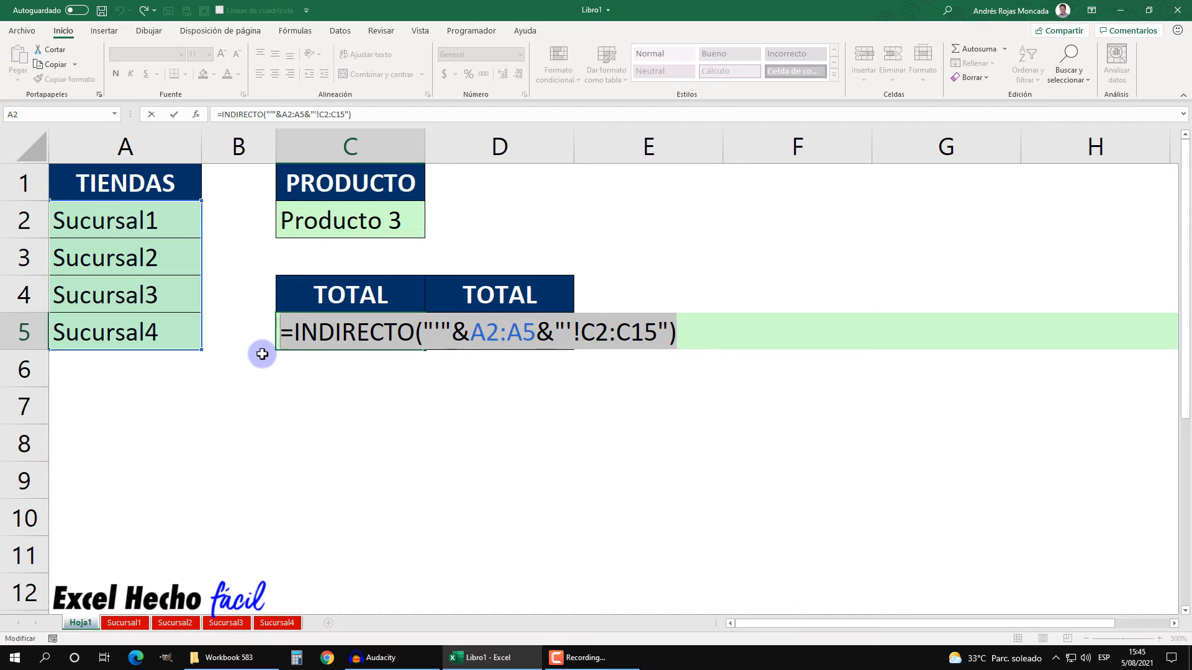
key(F9)
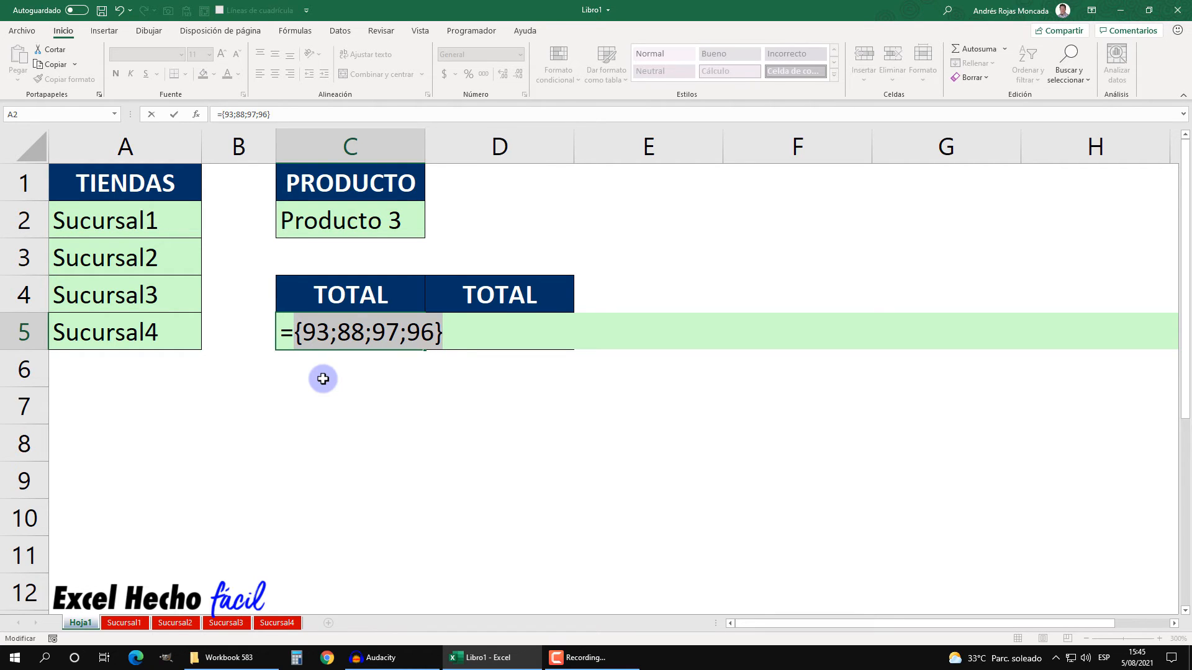
key(ctrl+z)
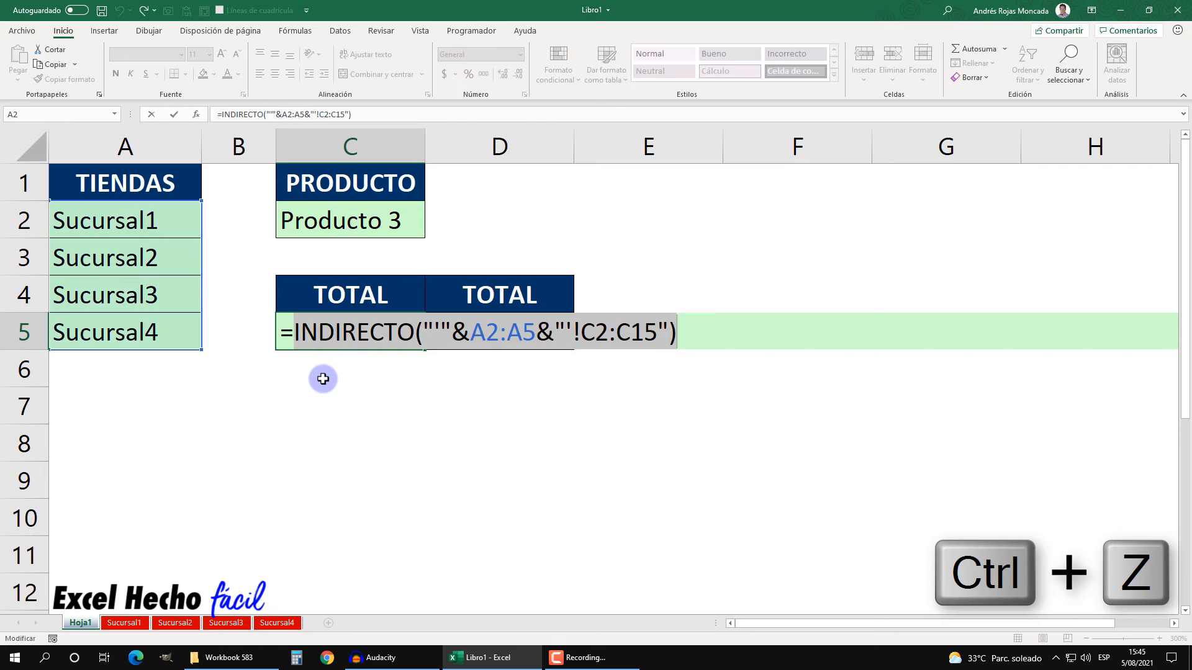
Step: Wrap the INDIRECTO expression in C5 in a SUMAR.SI.CONJUNTO function as its sum range and add an argument separator
click(294, 333)
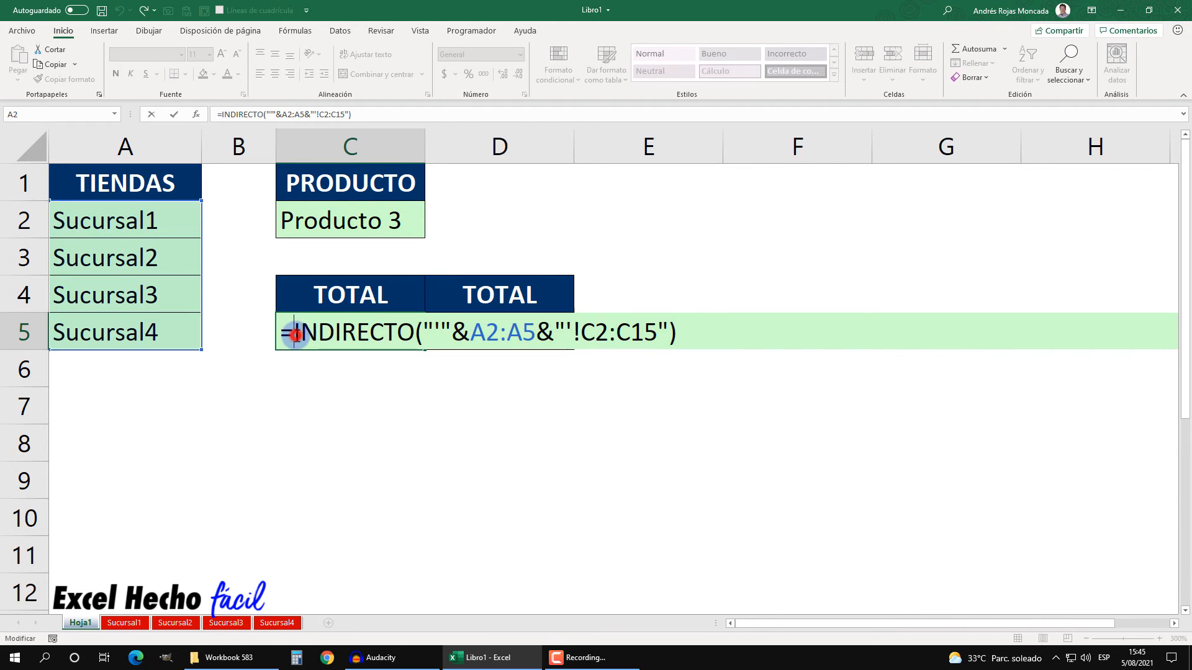
text(sum)
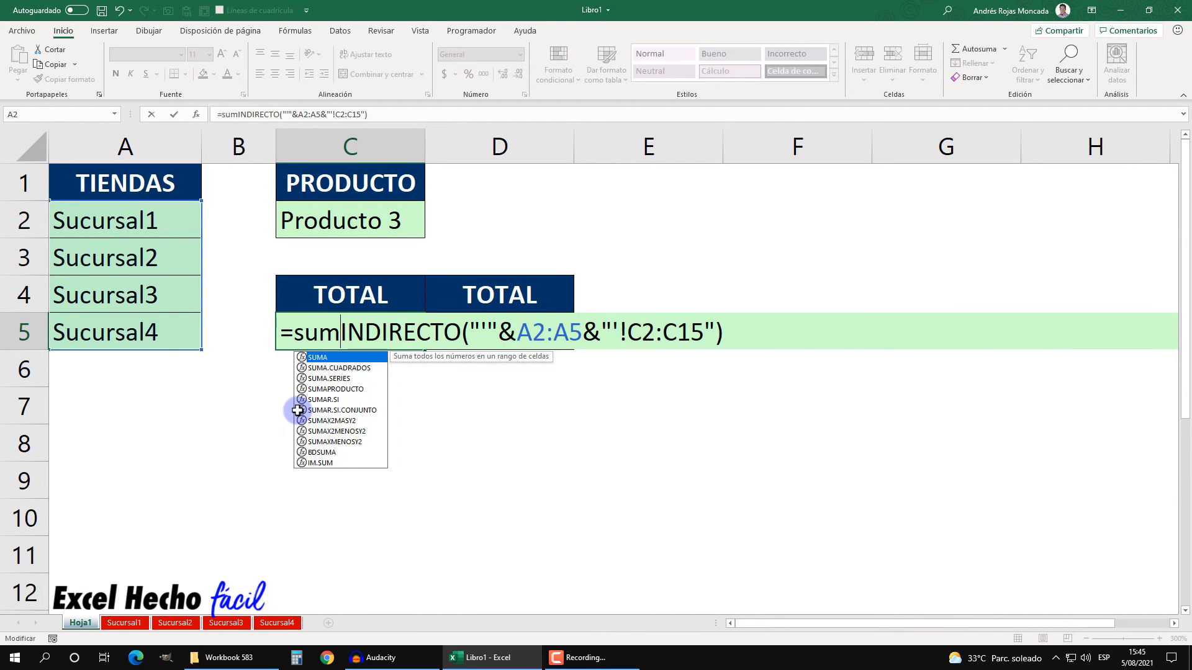
key(Down)
key(Down)
key(Down)
key(Down)
key(Down)
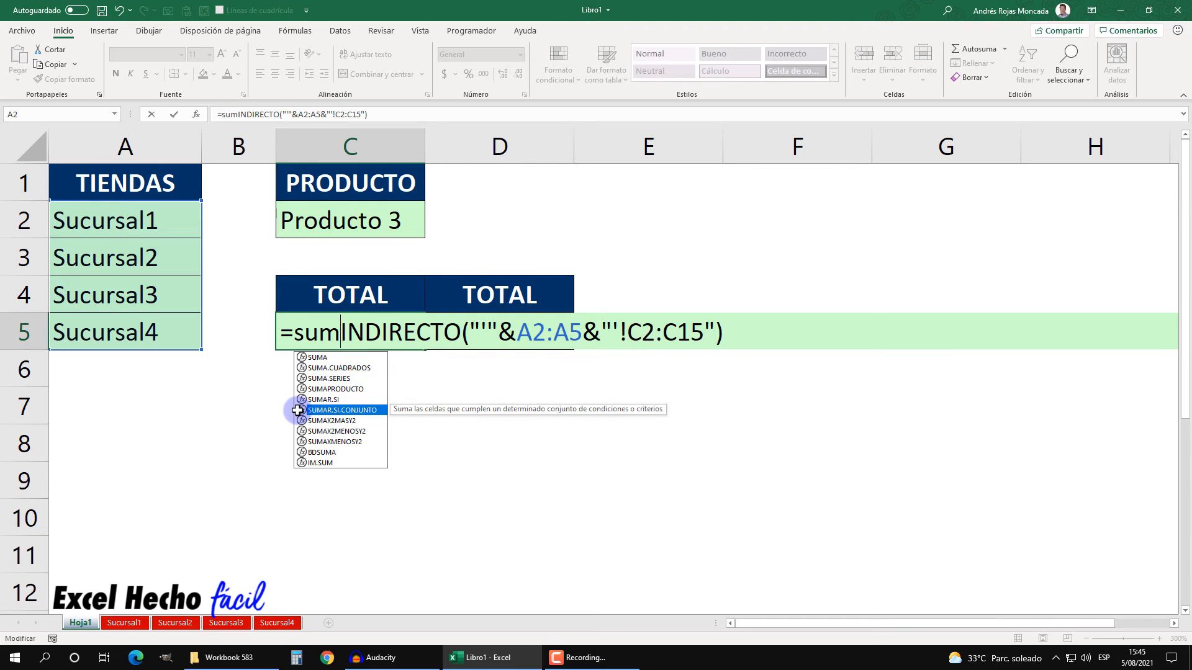
key(Tab)
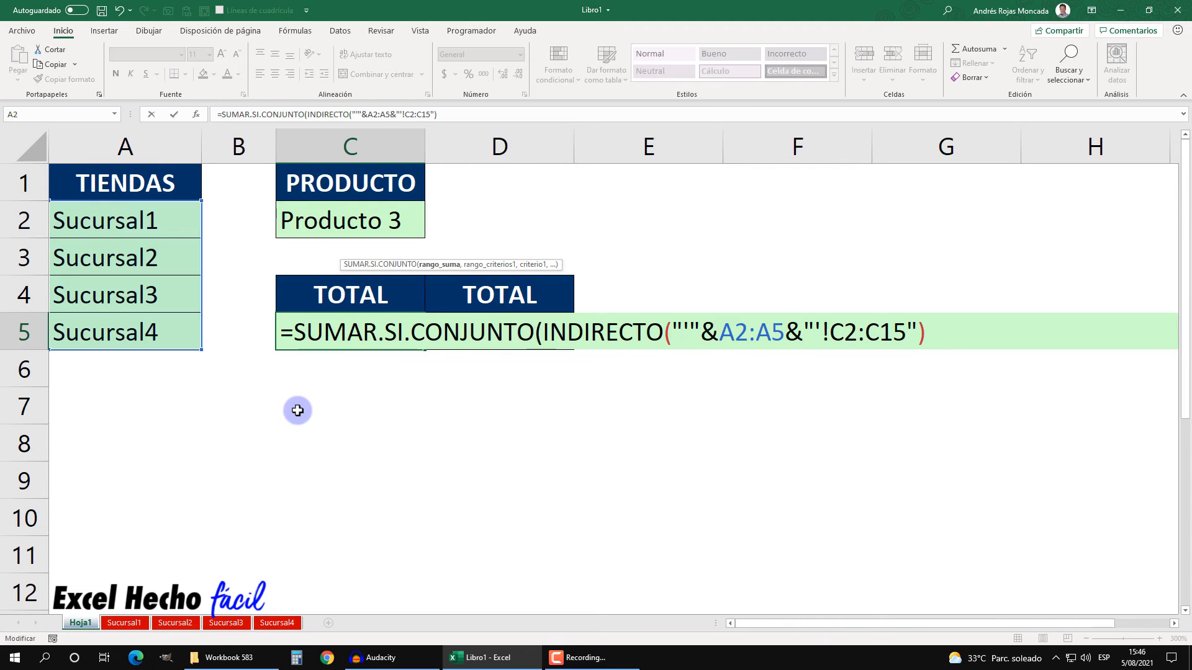
click(431, 264)
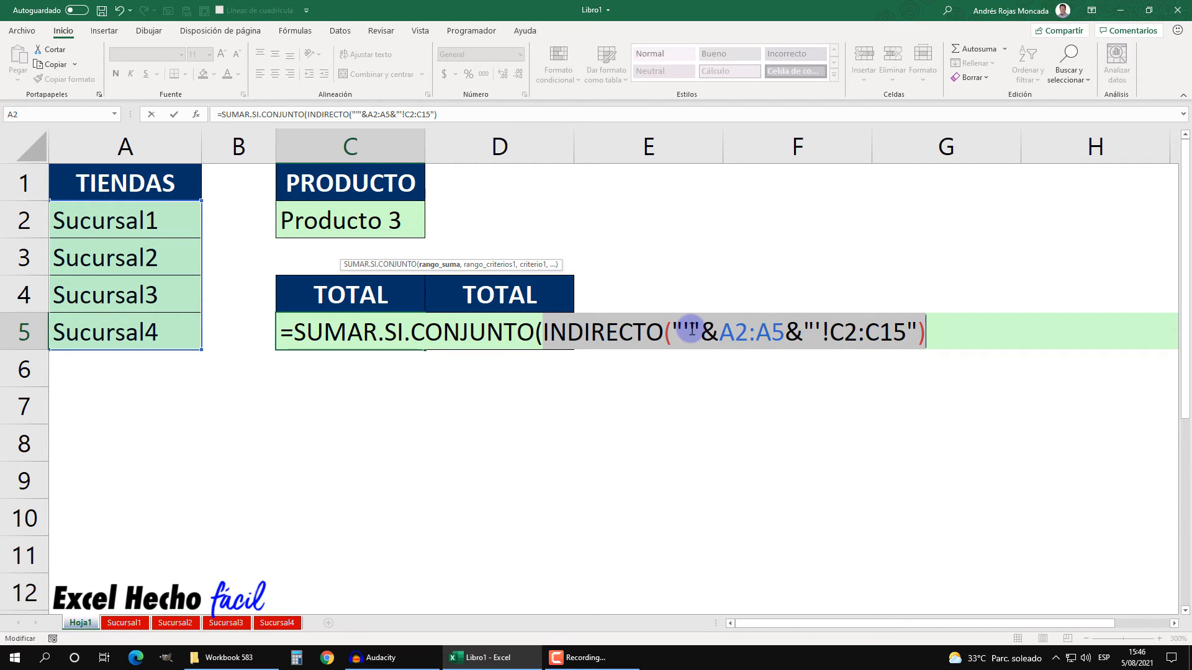
click(927, 327)
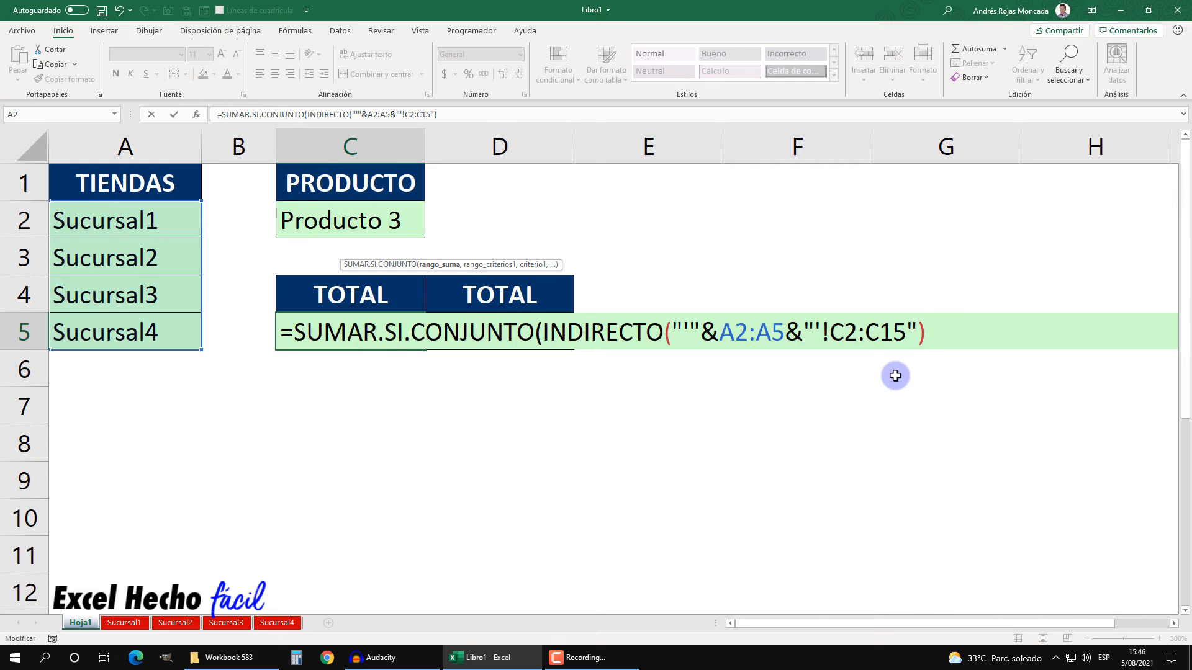
text(,)
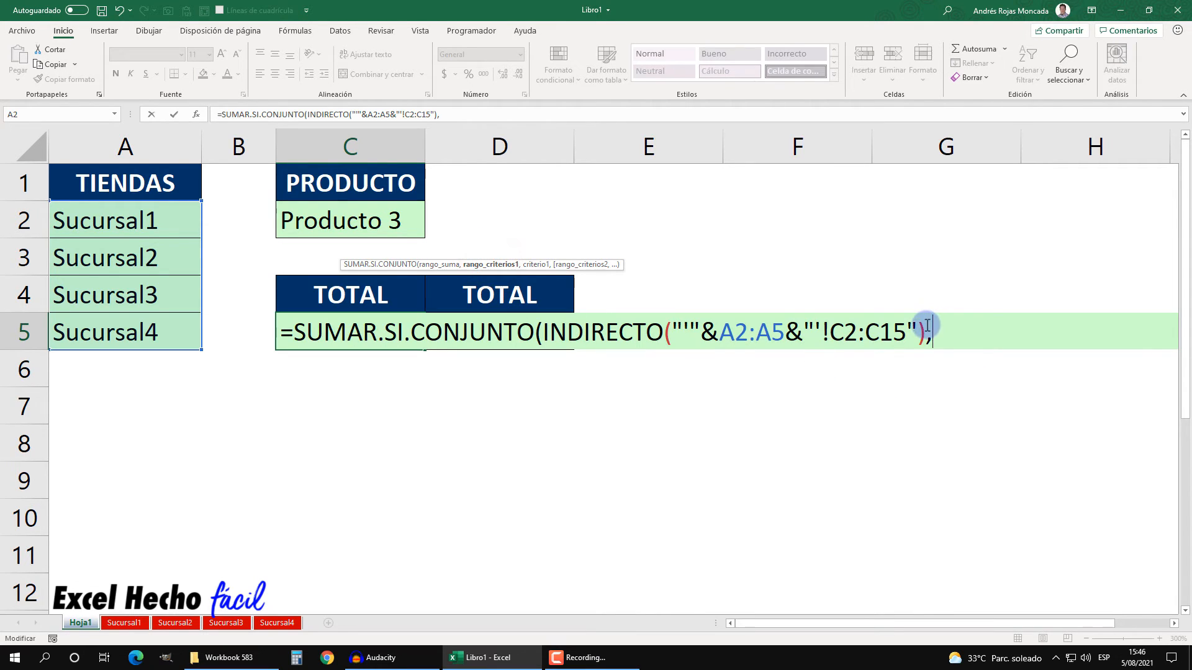
Step: Duplicate the INDIRECTO expression as the criteria range, changing its range to '!A2:A15
drag(927, 325, 543, 334)
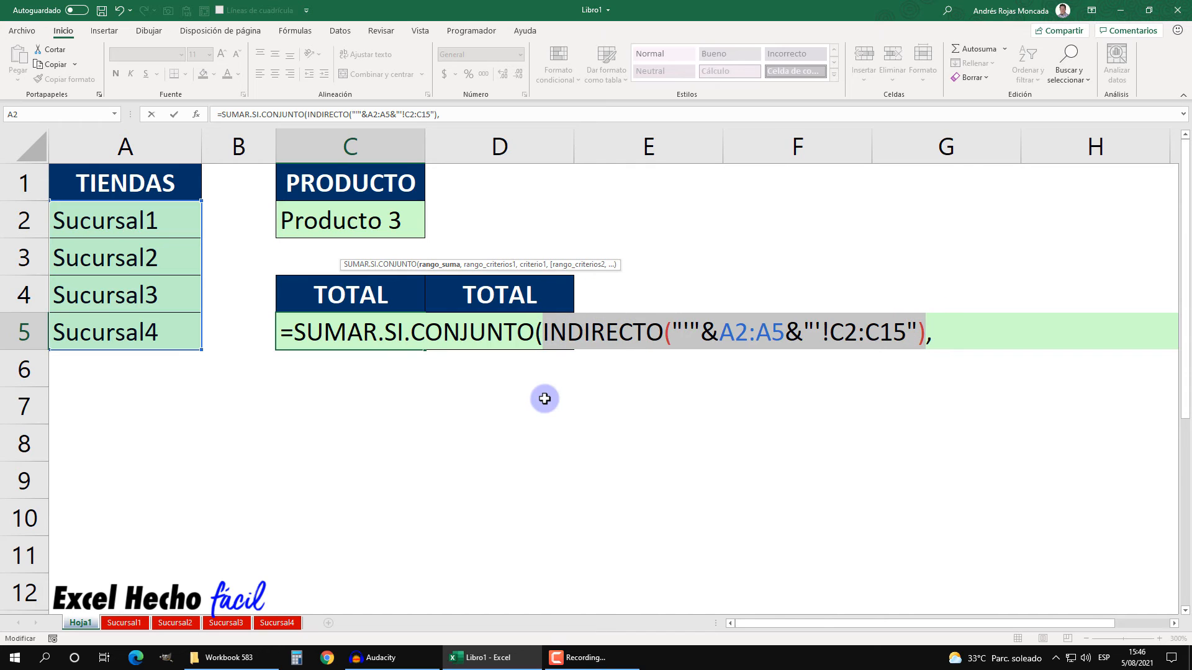
key(ctrl+c)
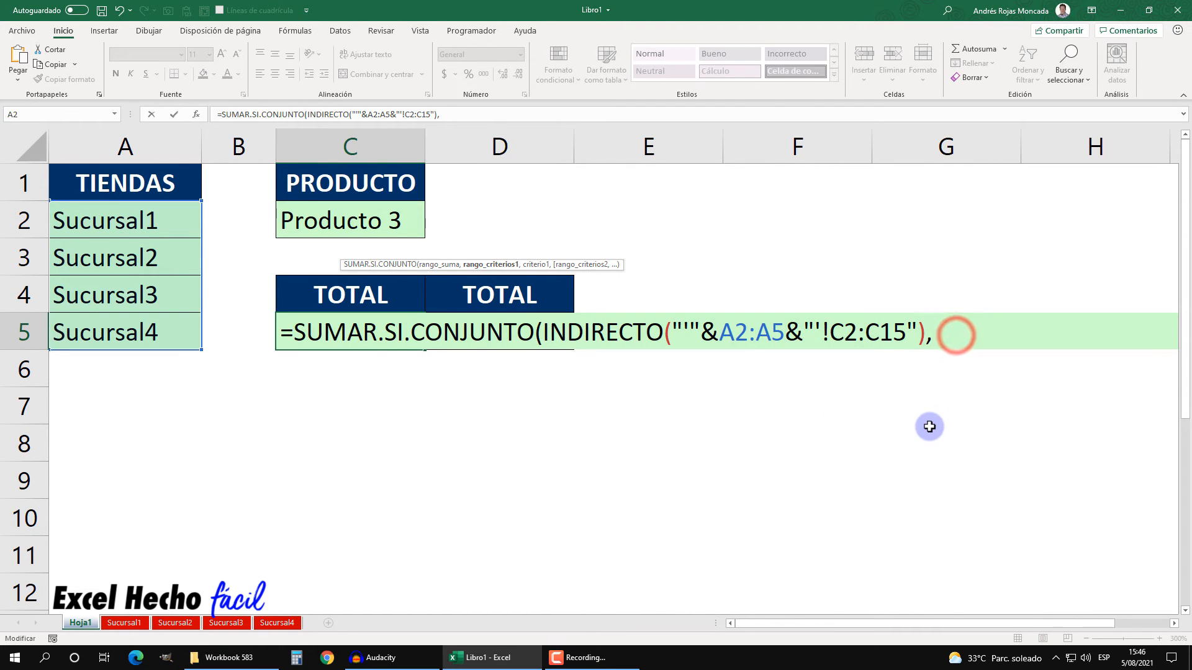
key(ctrl+v)
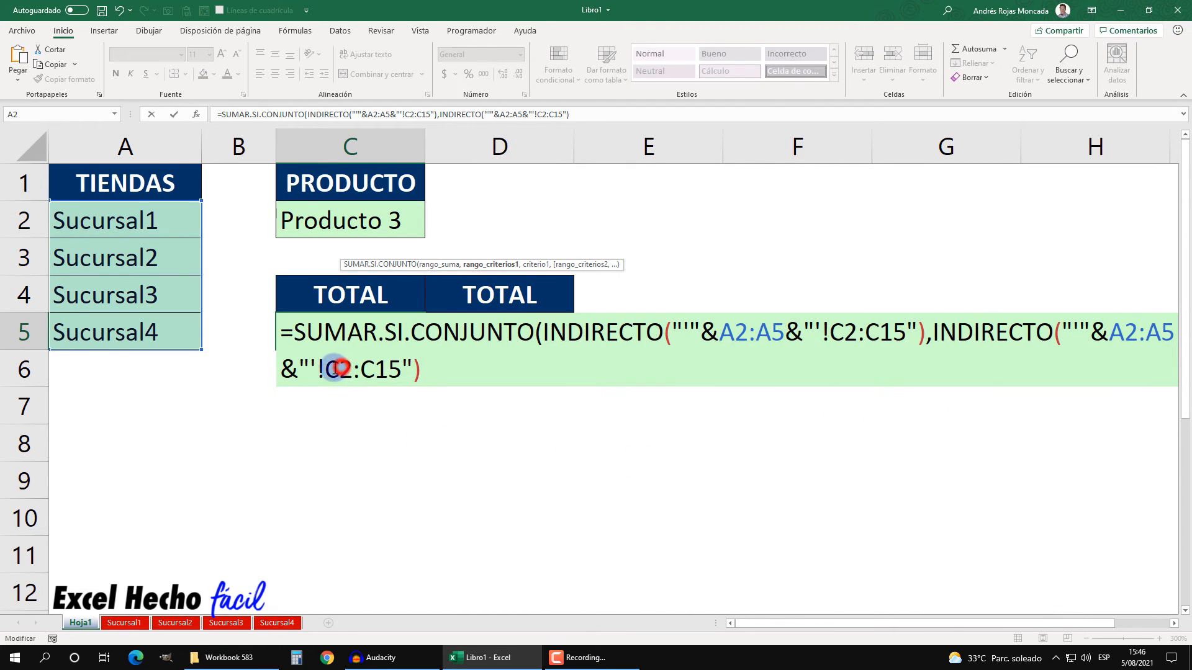
drag(327, 369, 363, 371)
text(A2:A)
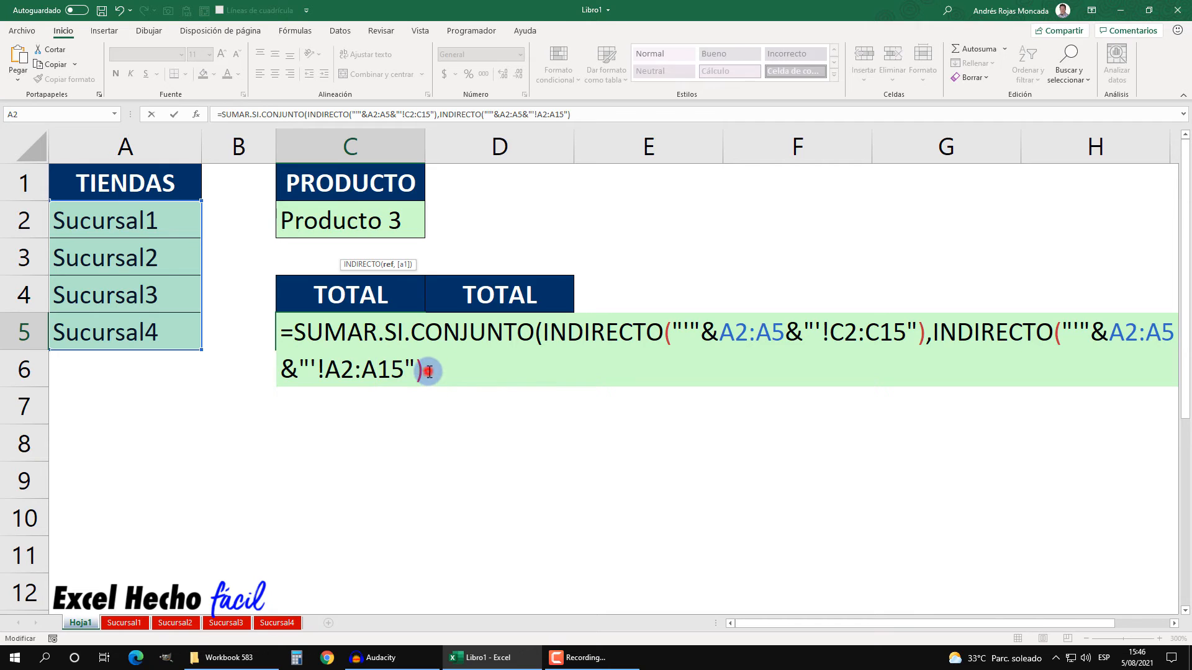
Step: Evaluate the second INDIRECTO expression to preview its result, undoing the evaluation
drag(428, 371, 932, 333)
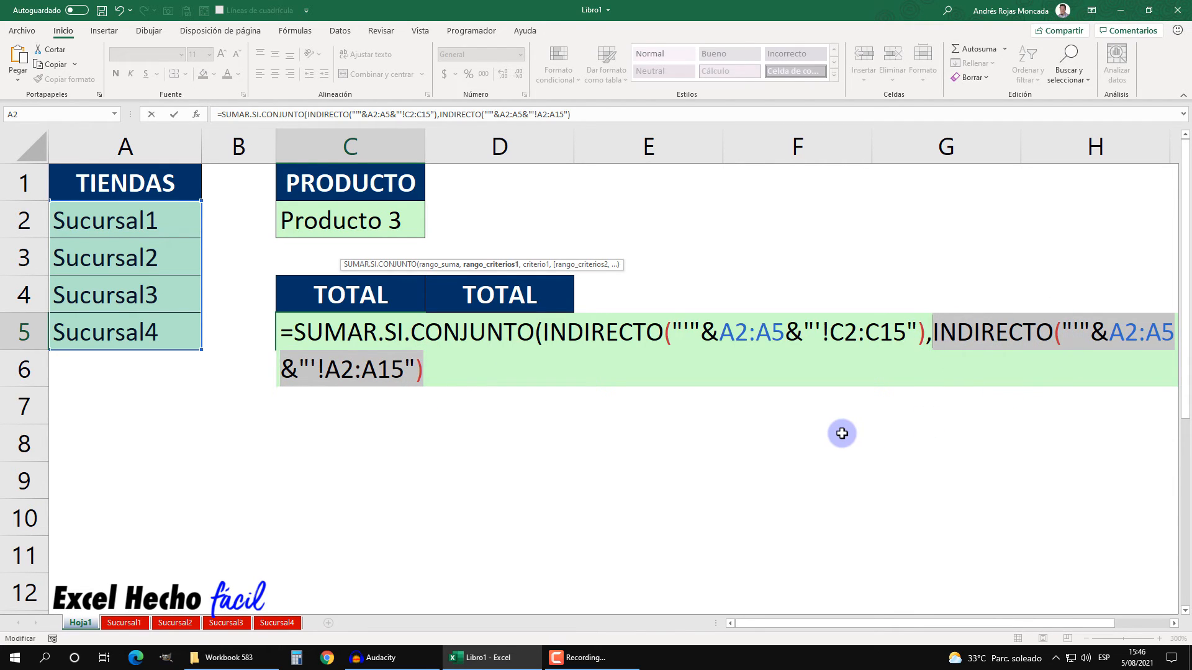
key(F9)
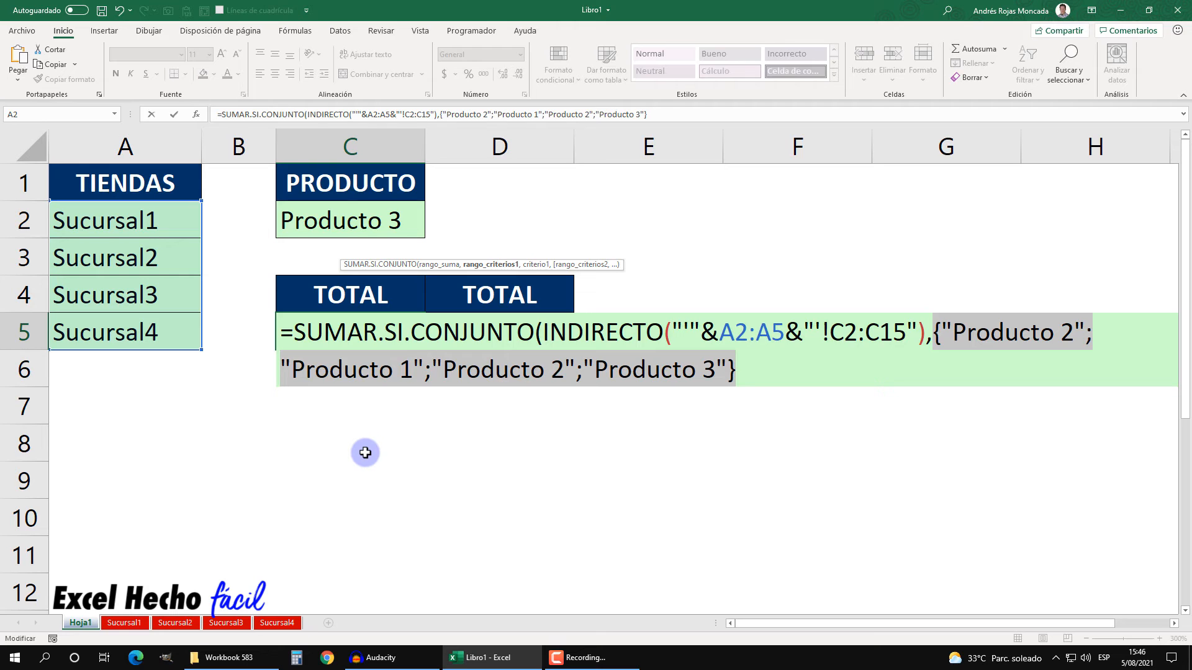
key(ctrl+z)
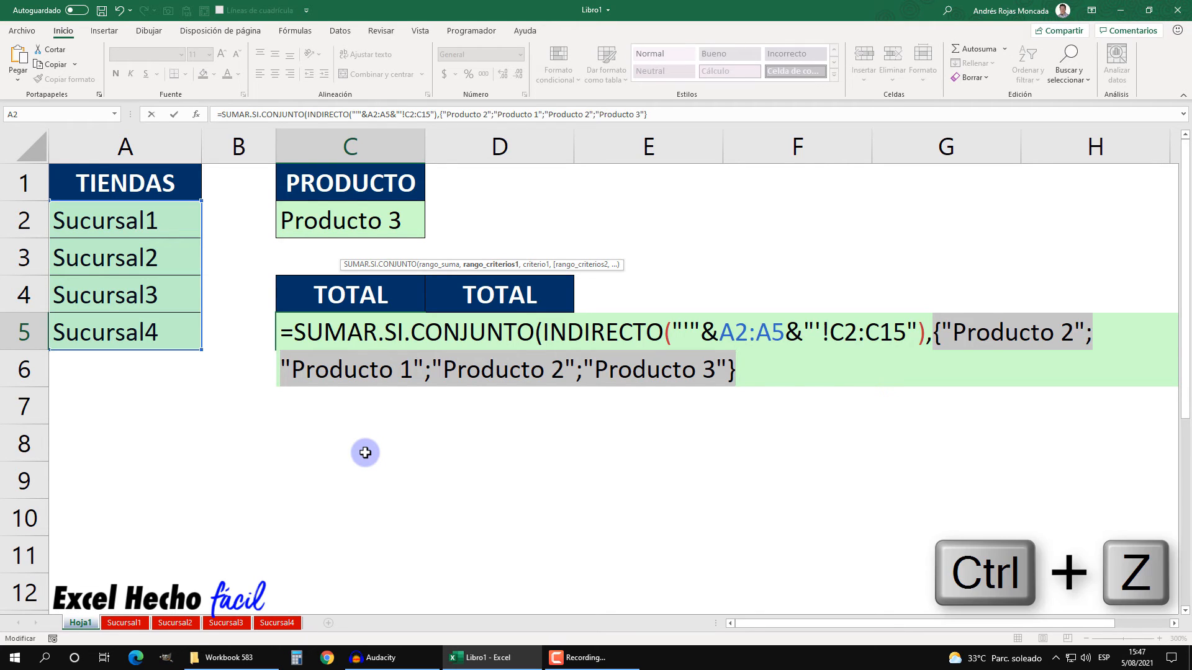
Step: Add C2 as the criterion and close the SUMAR.SI.CONJUNTO function
click(445, 371)
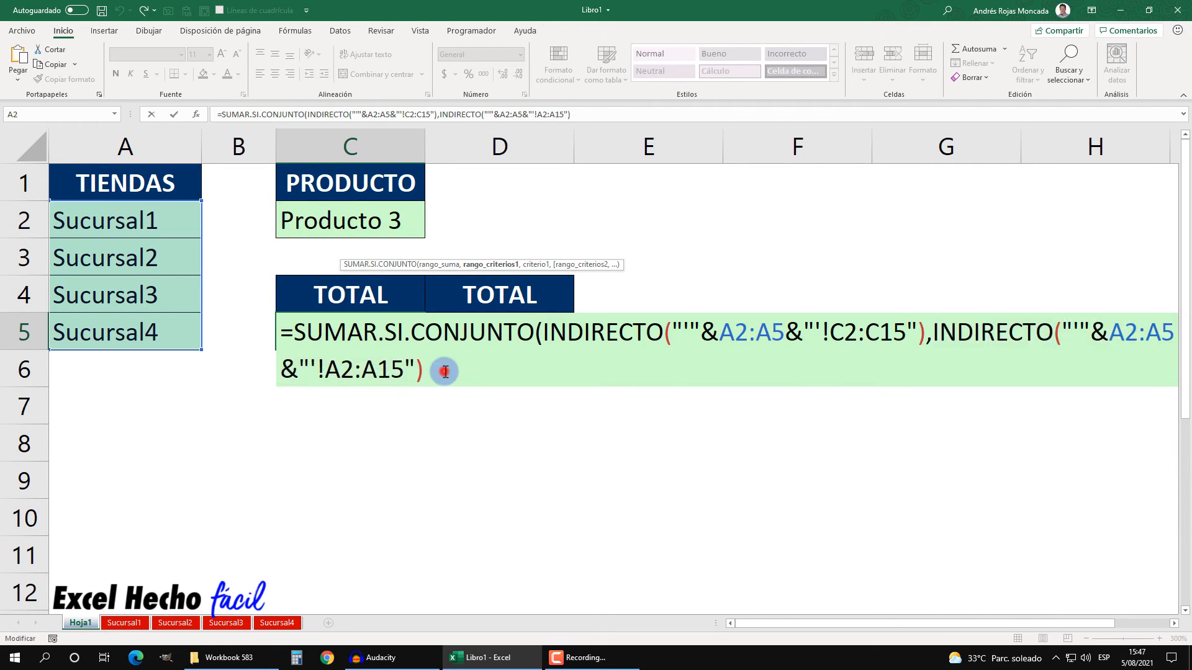
text(,)
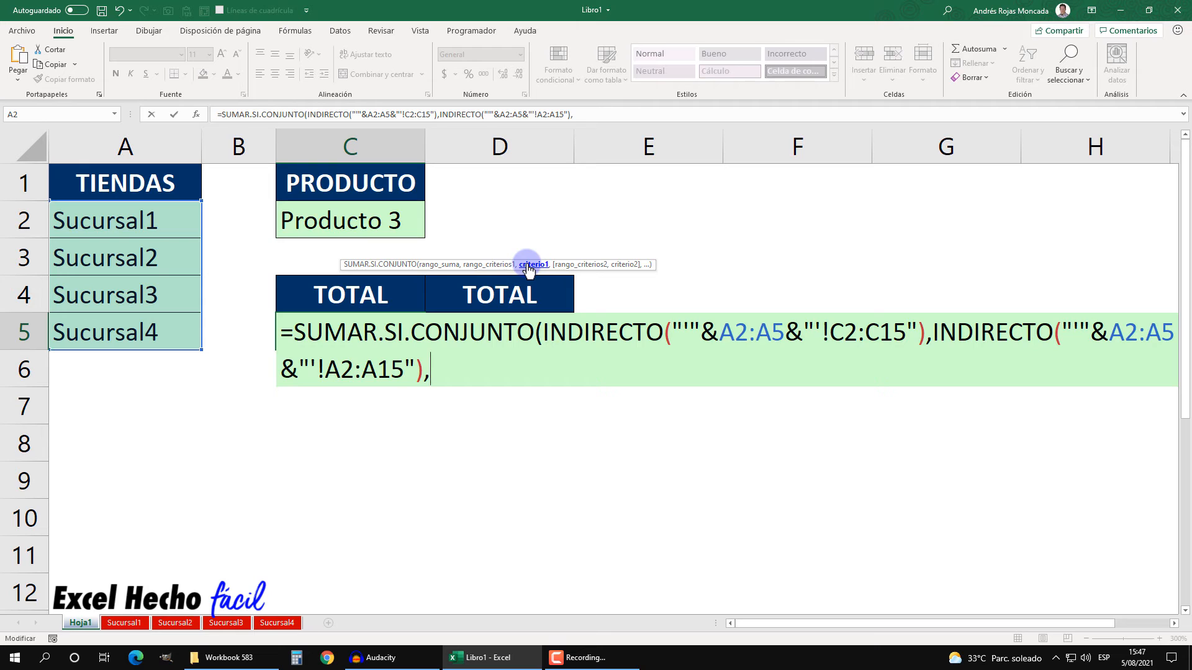
click(410, 221)
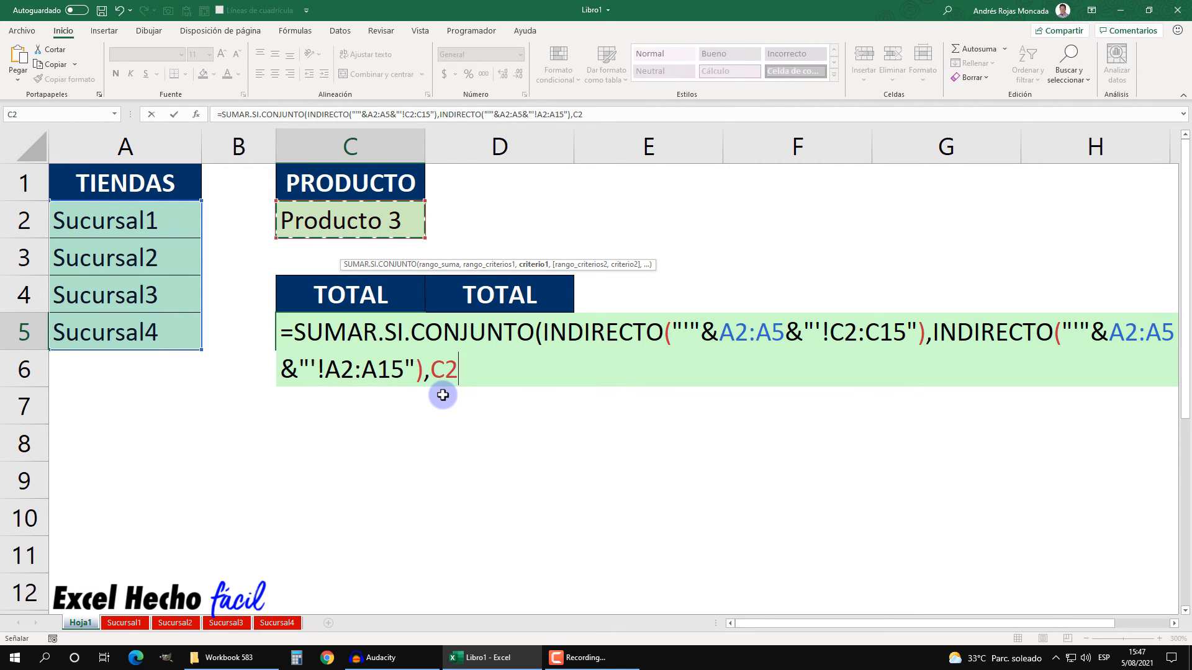
text())
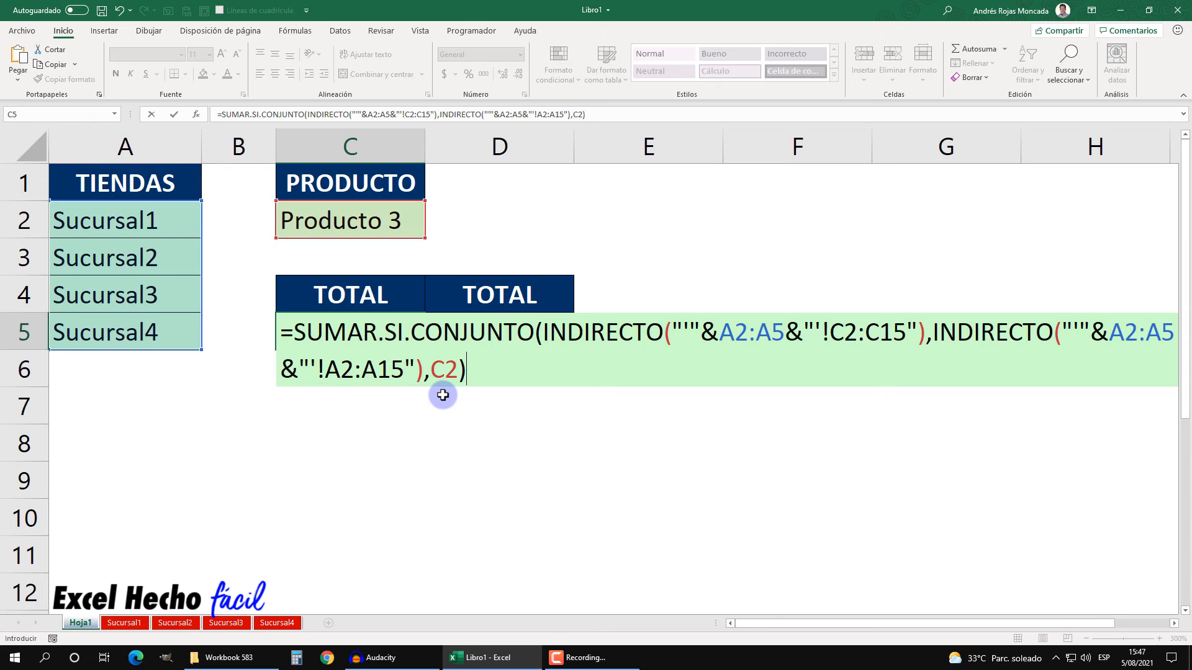
Step: Evaluate the whole formula to preview its result, undoing the evaluation
key(F9)
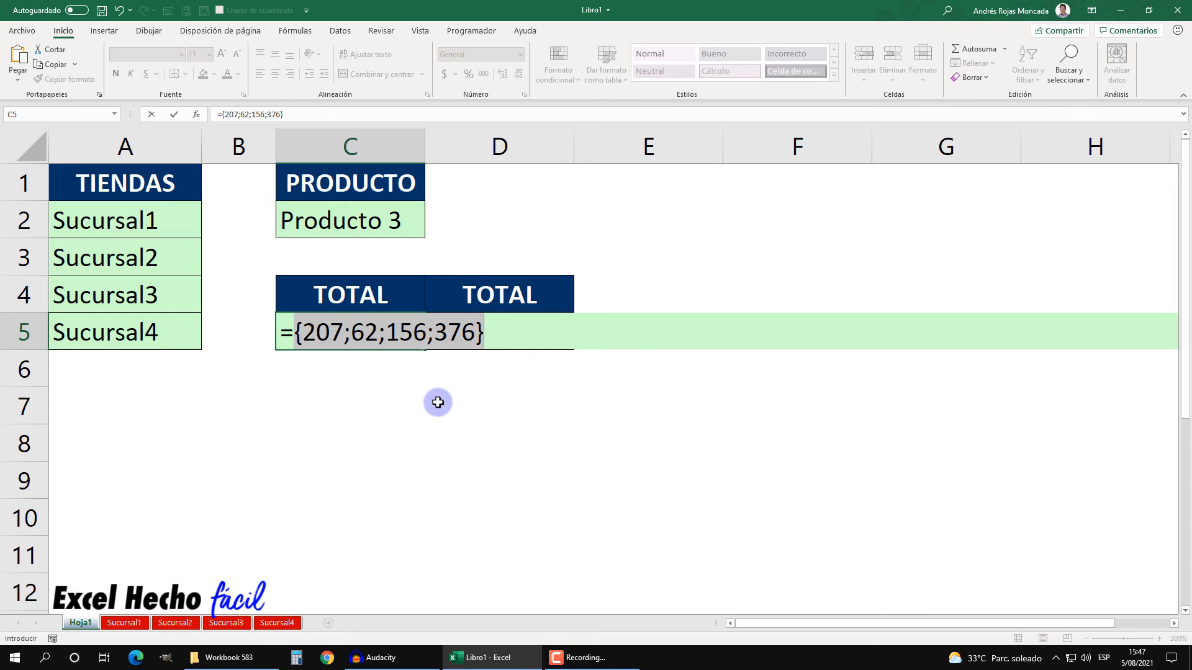
key(ctrl+z)
Step: Wrap the whole formula in SUMAPRODUCTO, close it, and confirm the entry in C5
click(295, 331)
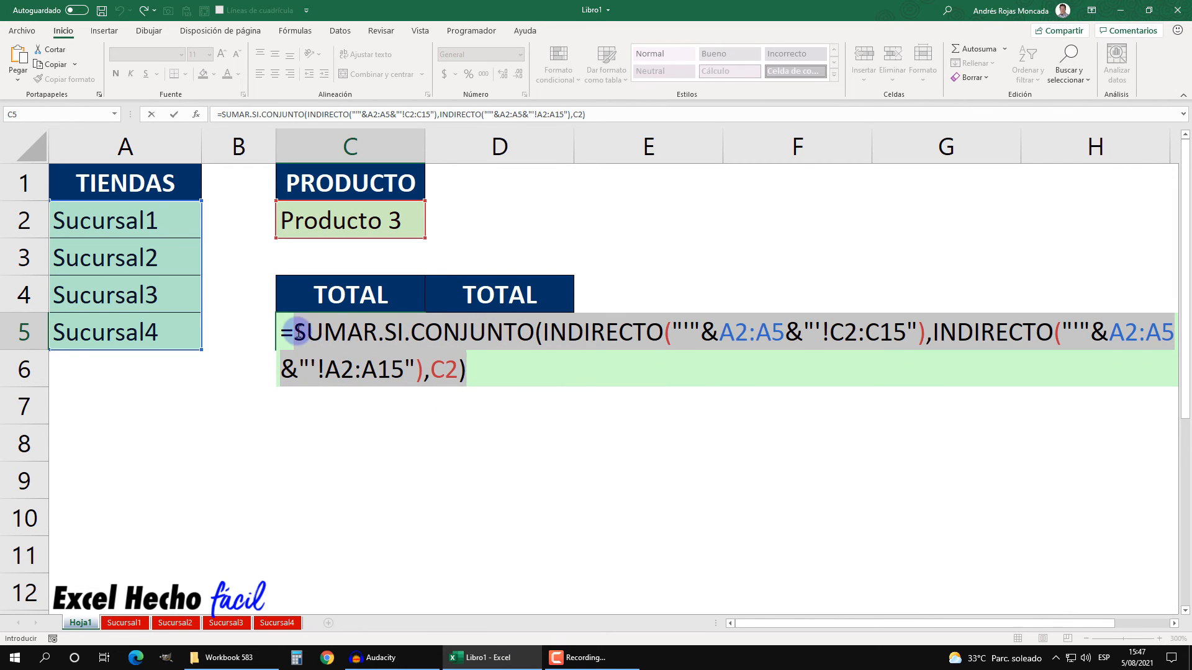
text(sum)
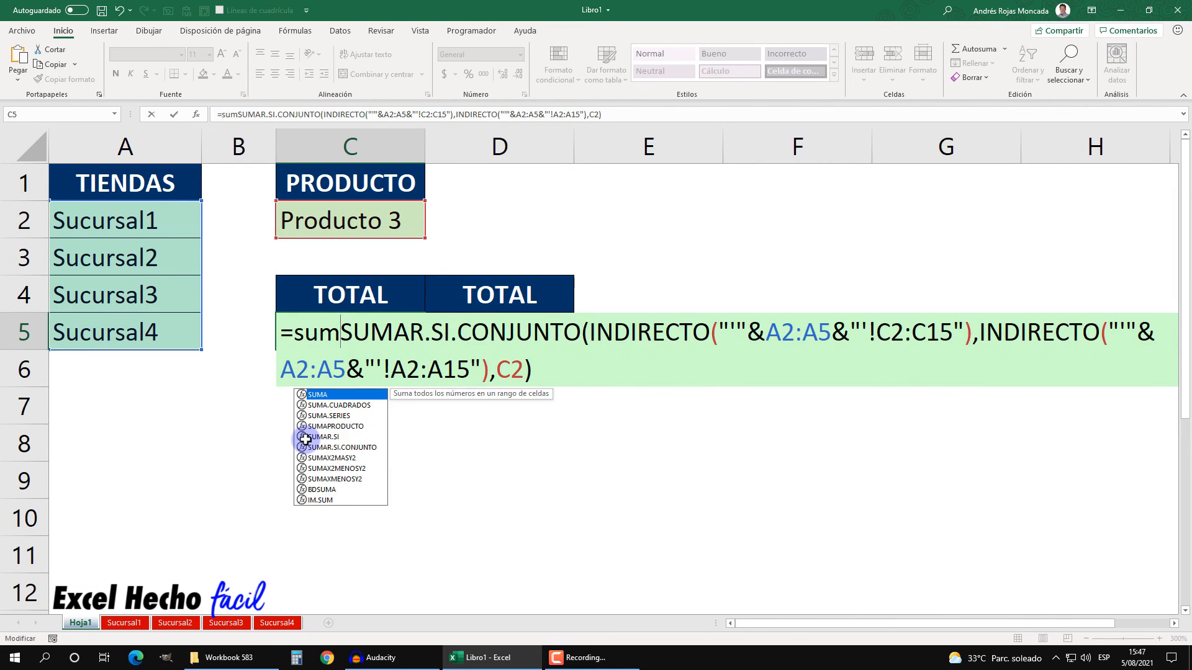
key(Down)
key(Down)
key(Down)
key(Tab)
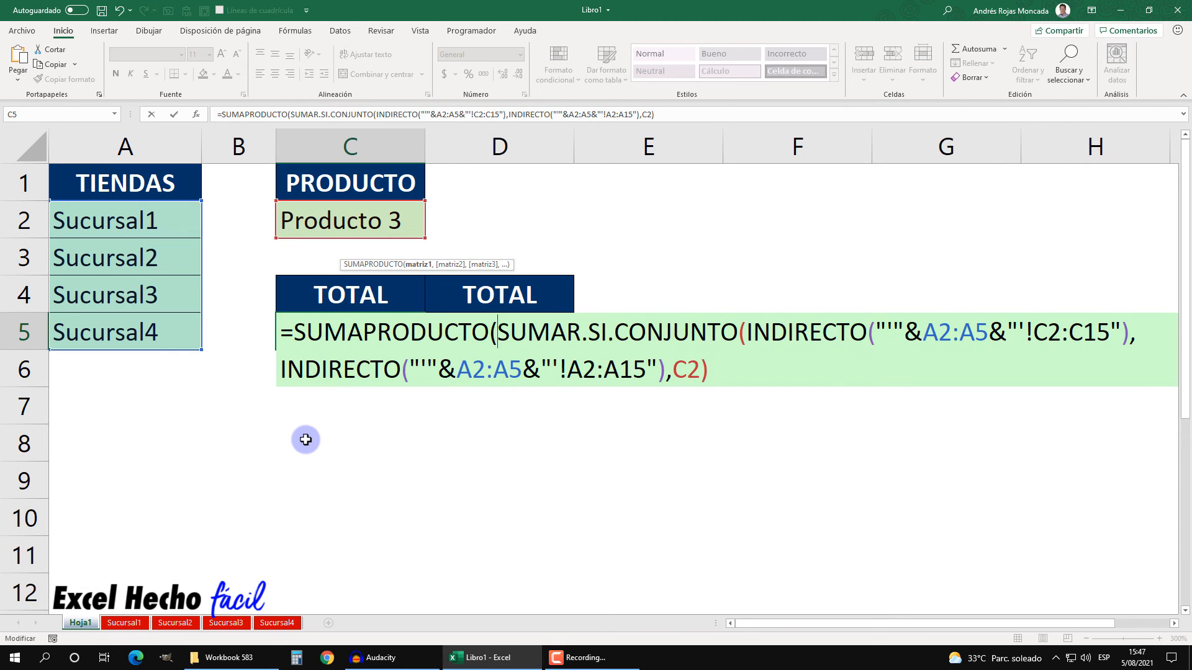
click(418, 264)
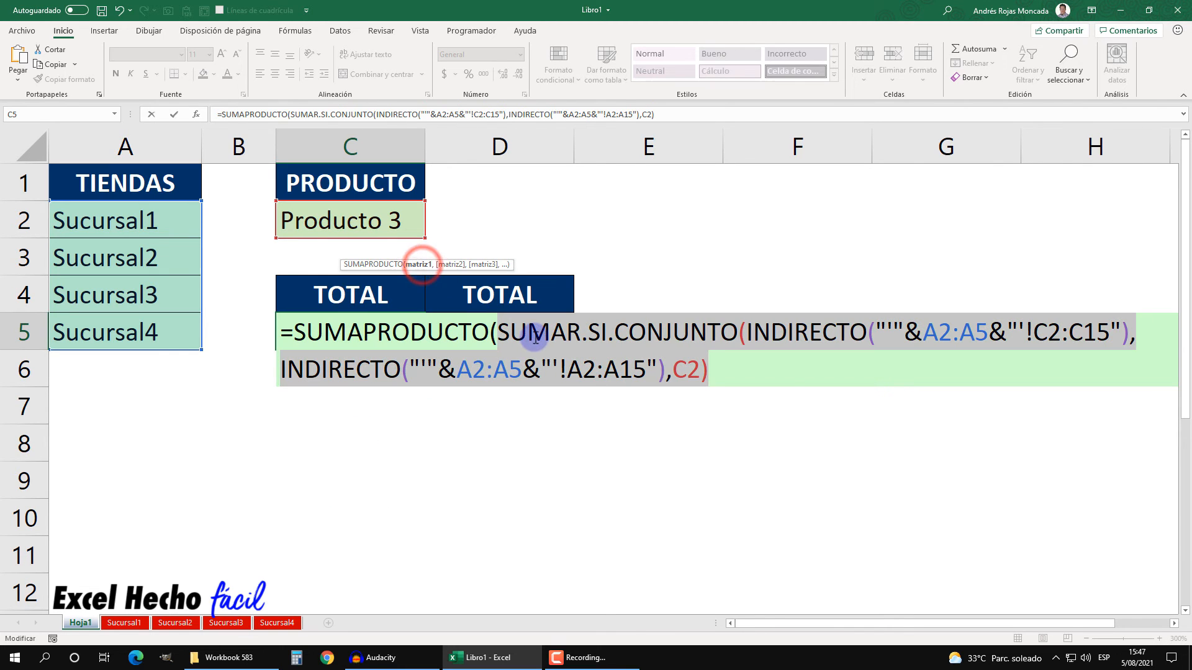
click(713, 359)
text())
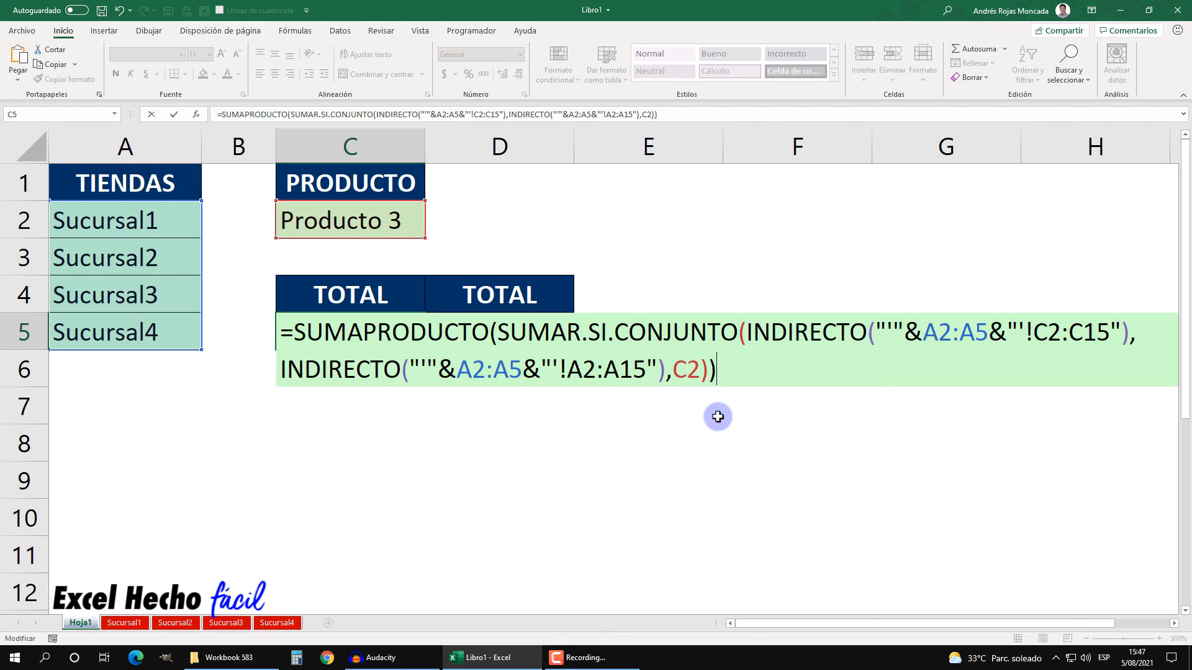
key(Return)
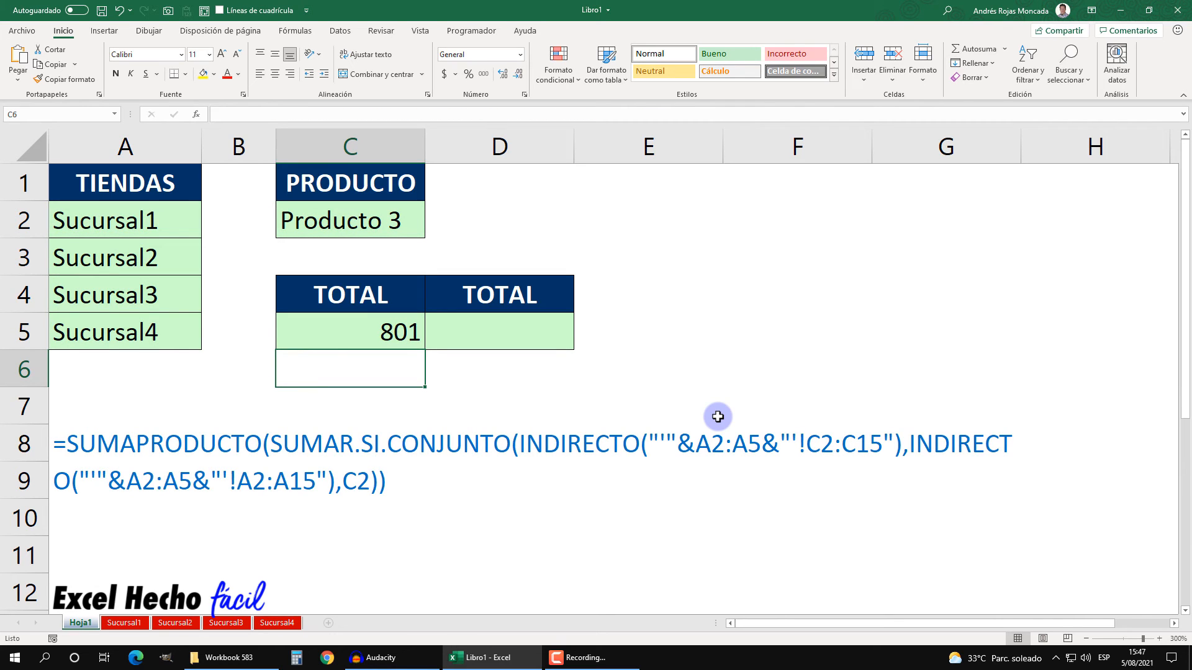
Step: Review the formula in C5 and leaf through the four branch sheets before returning to Hoja1
click(372, 335)
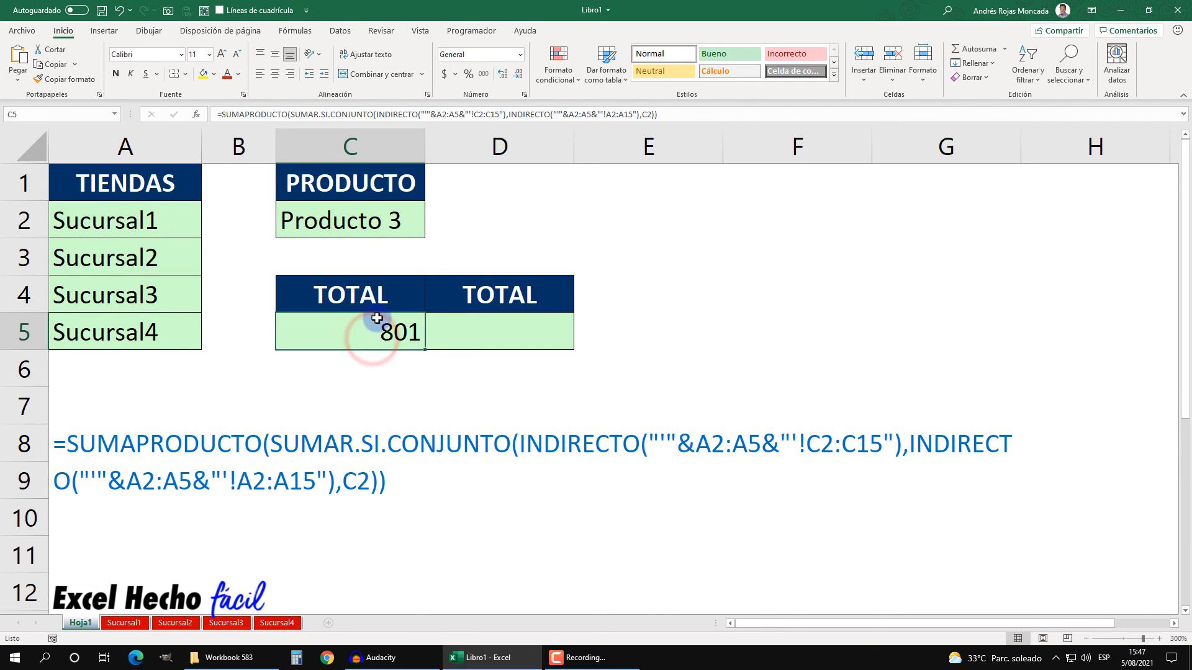
click(133, 623)
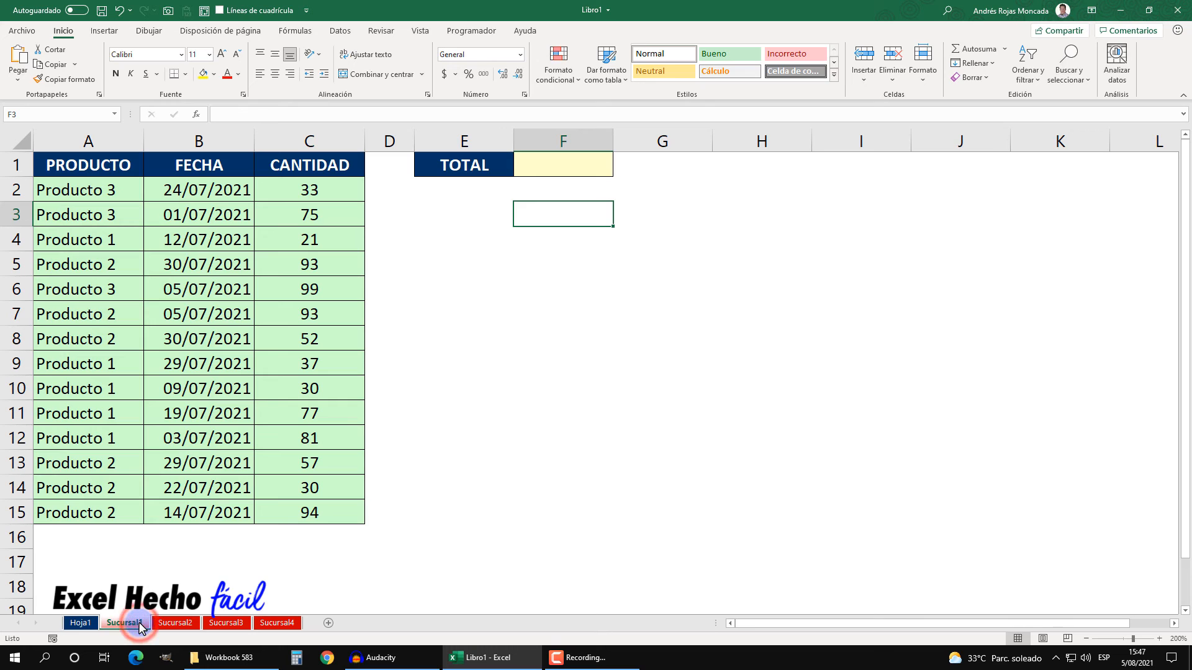
click(172, 624)
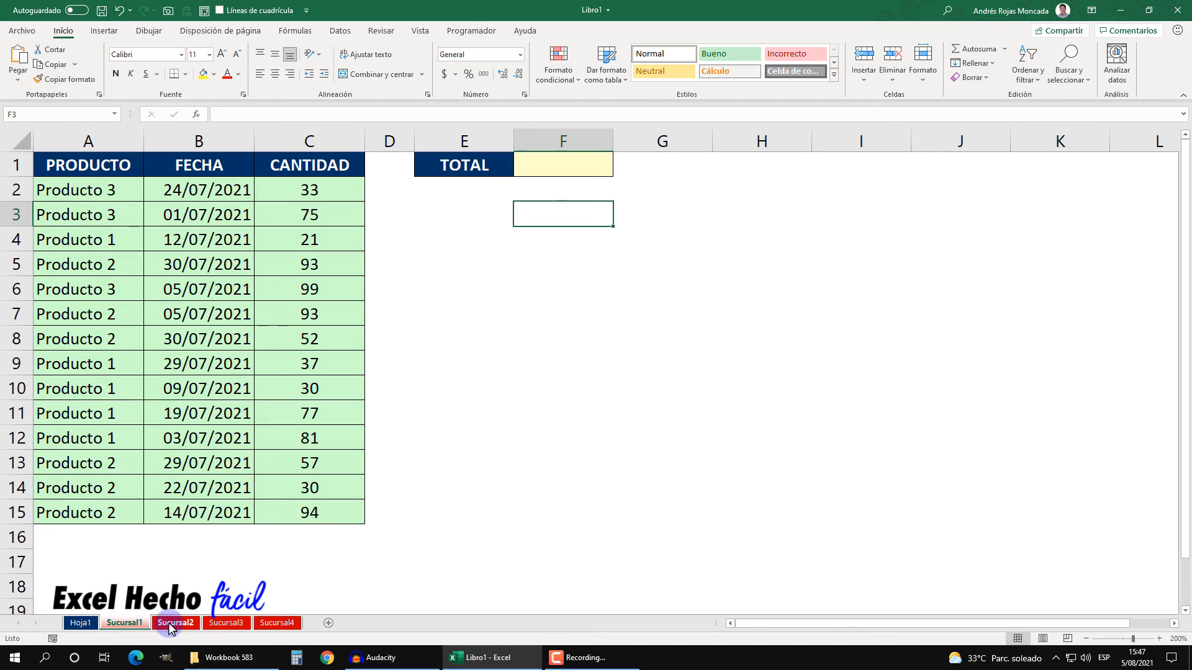
click(224, 624)
click(273, 627)
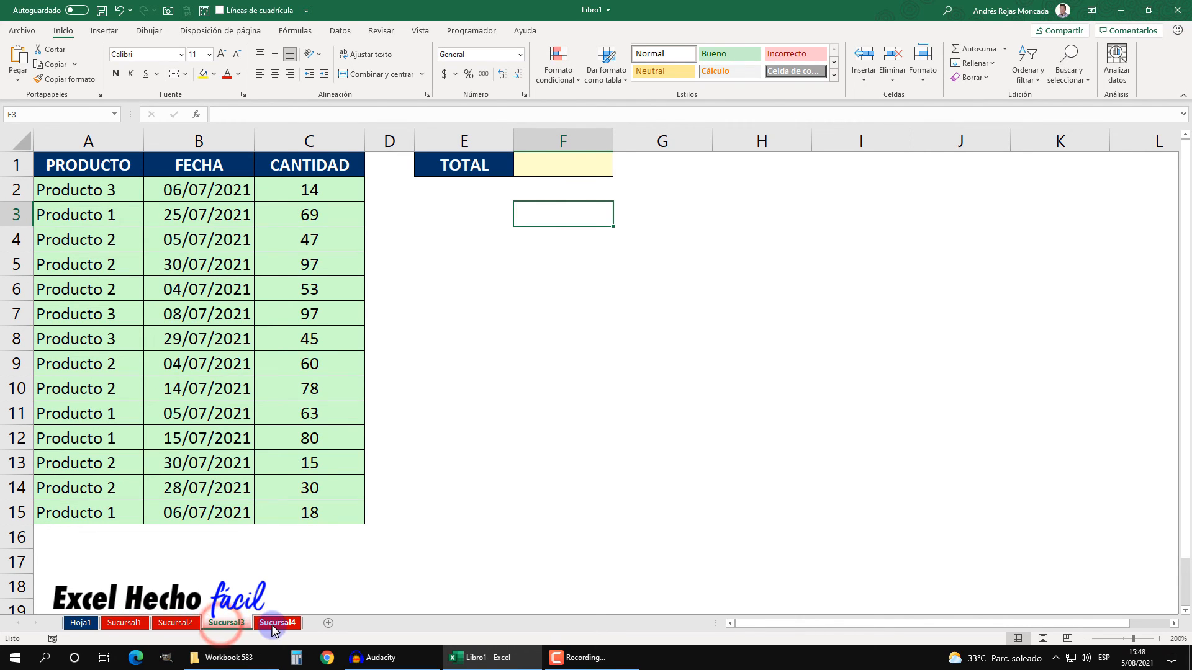
click(73, 626)
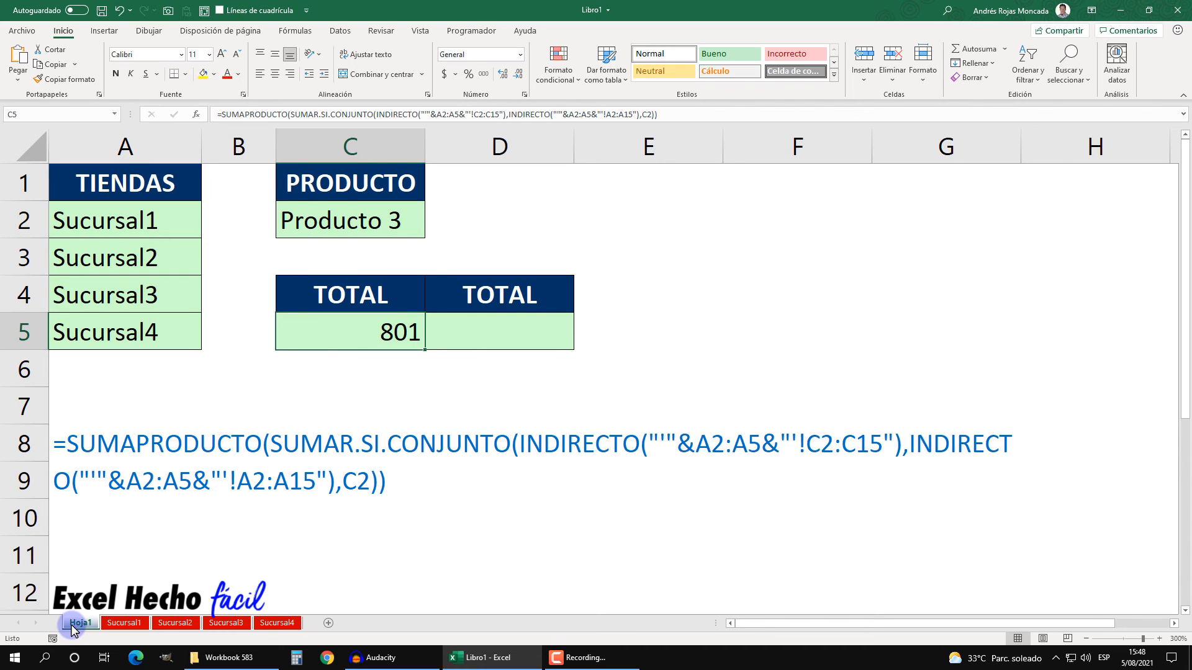
Step: Group the four branch sheets and start a SUMAR.SI.CONJUNTO formula in F1 with C2:C15 as the sum range
click(113, 623)
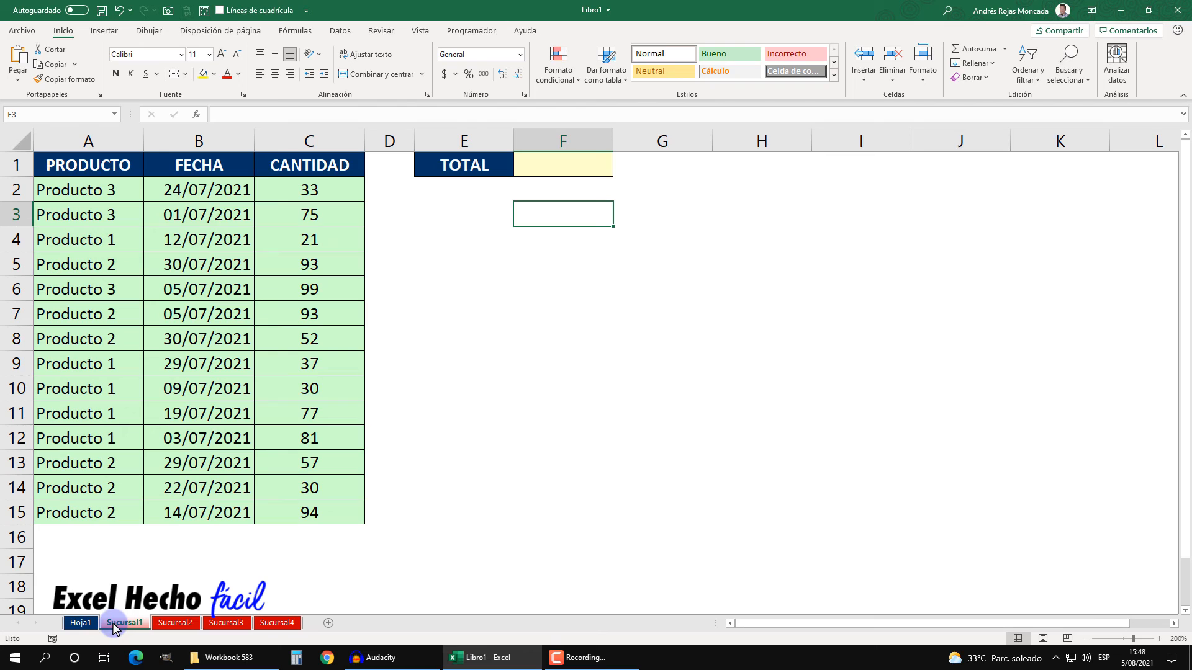
shift+click(281, 623)
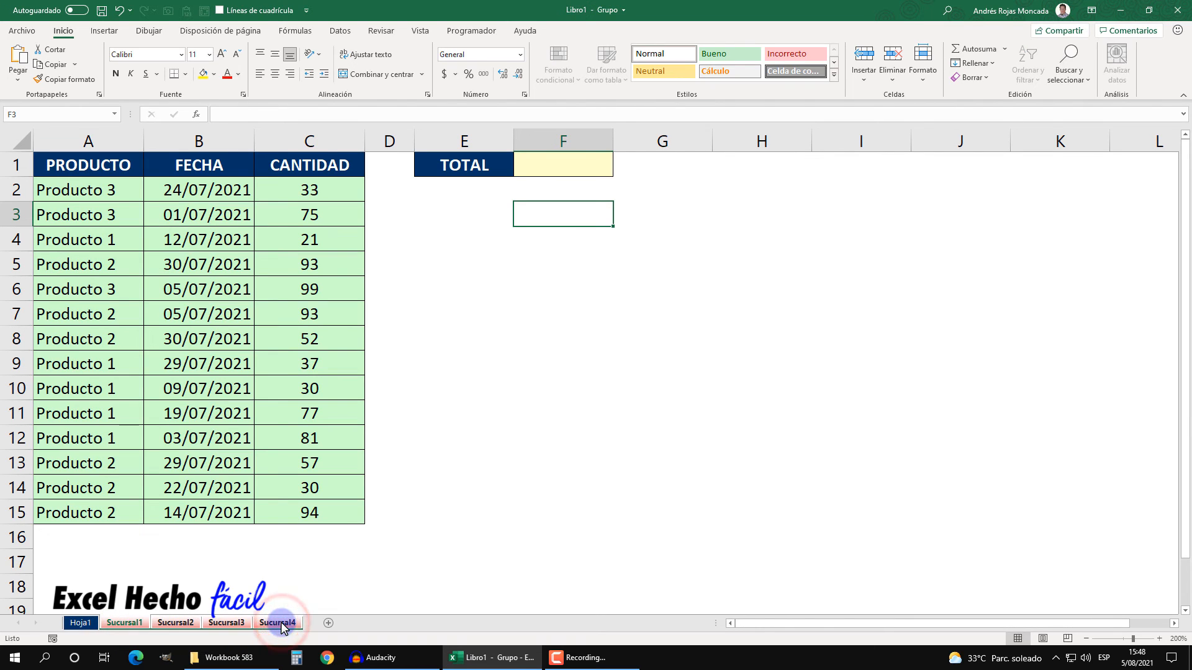
click(545, 171)
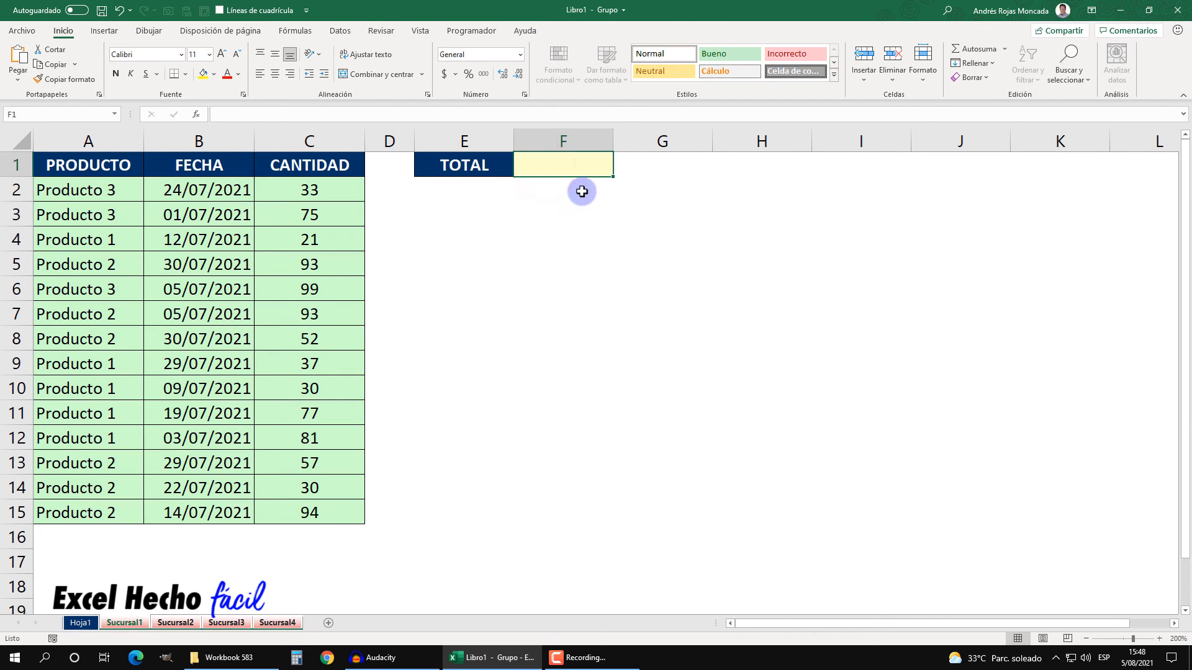
text(=sum)
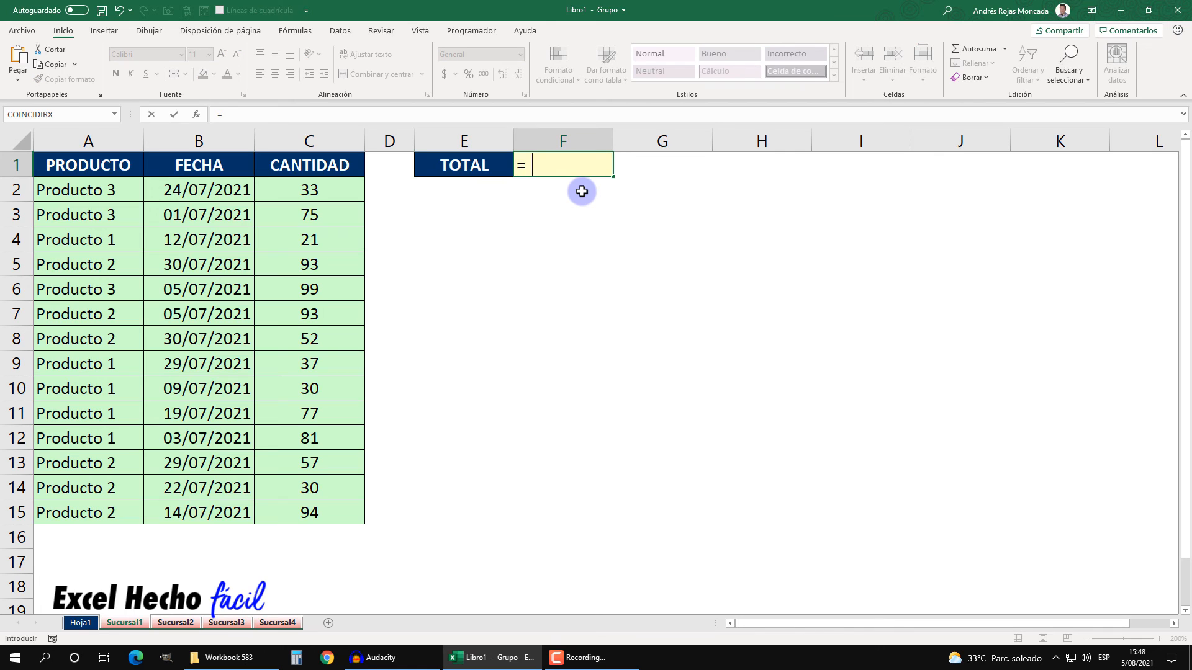
key(Down)
key(Down)
key(Down)
key(Down)
key(Down)
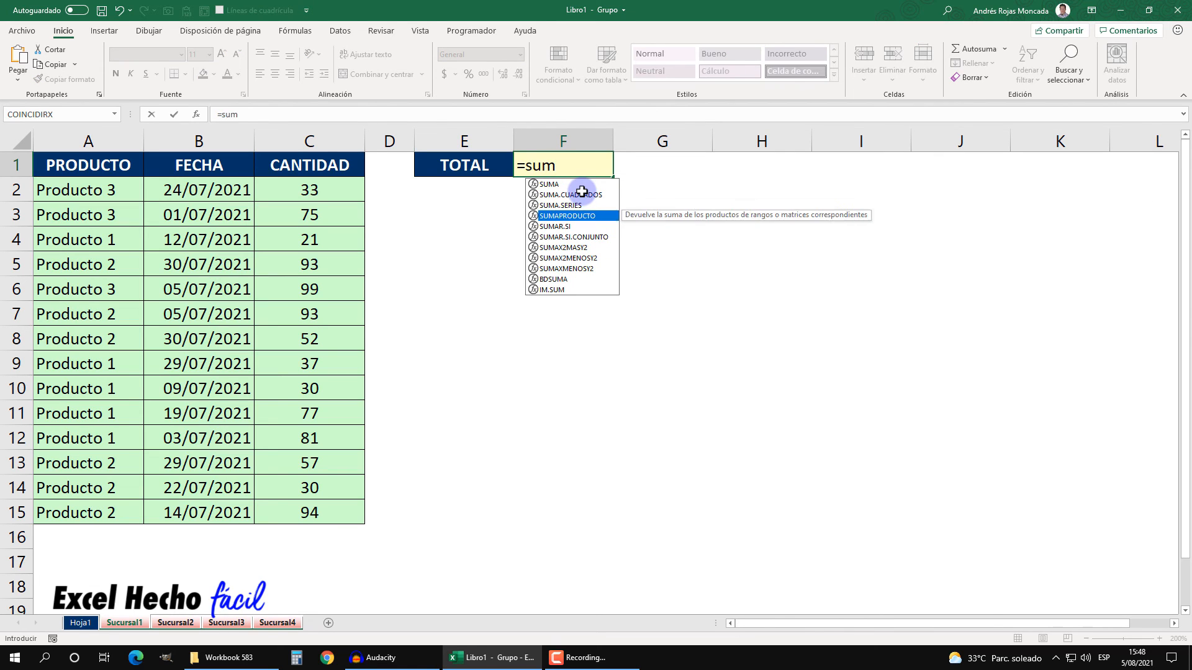
key(Tab)
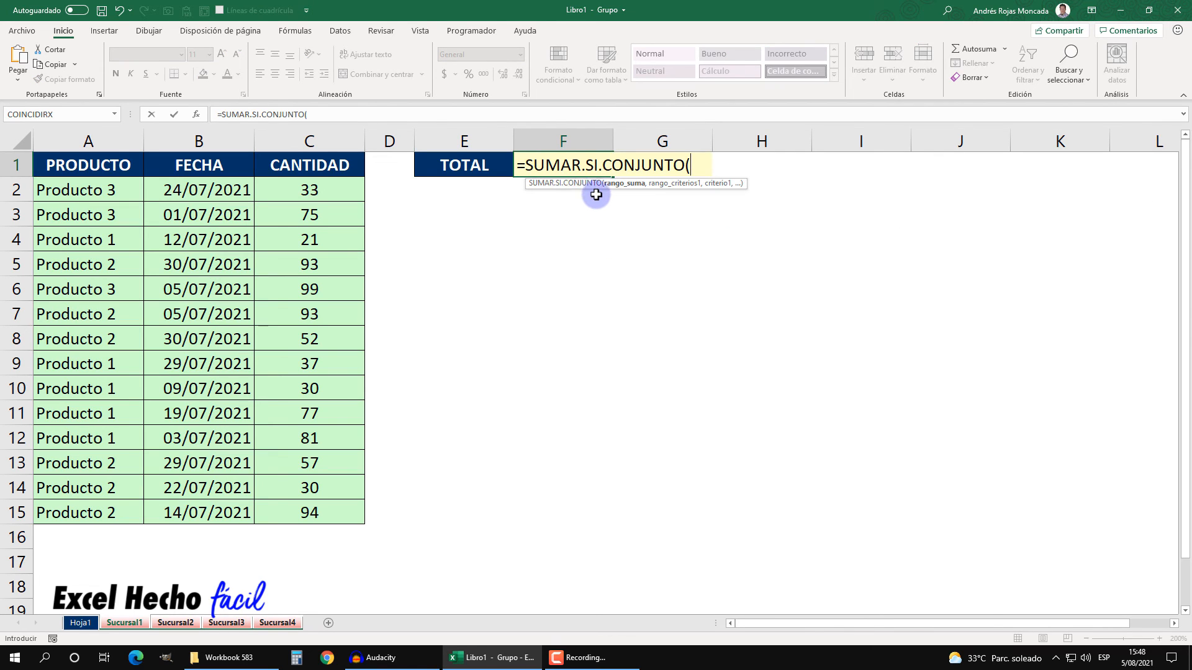
drag(261, 189, 300, 505)
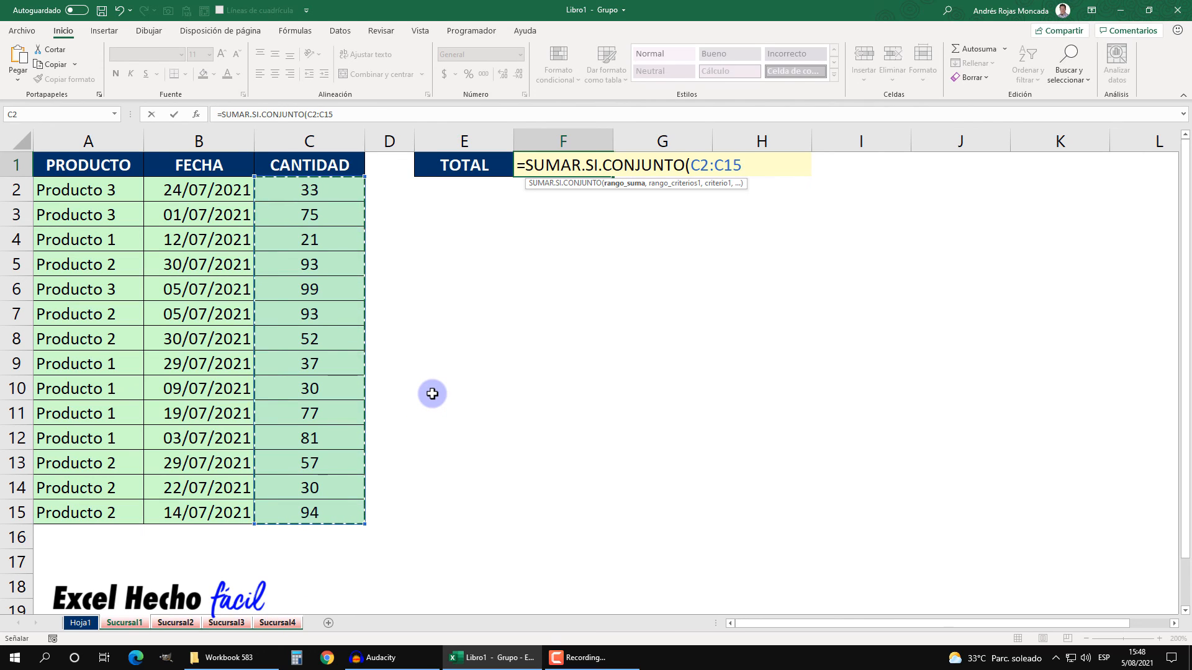
Step: Add A2:A15 as the criteria range and Hoja1!C2 as the criterion, then close and confirm the formula
text(,)
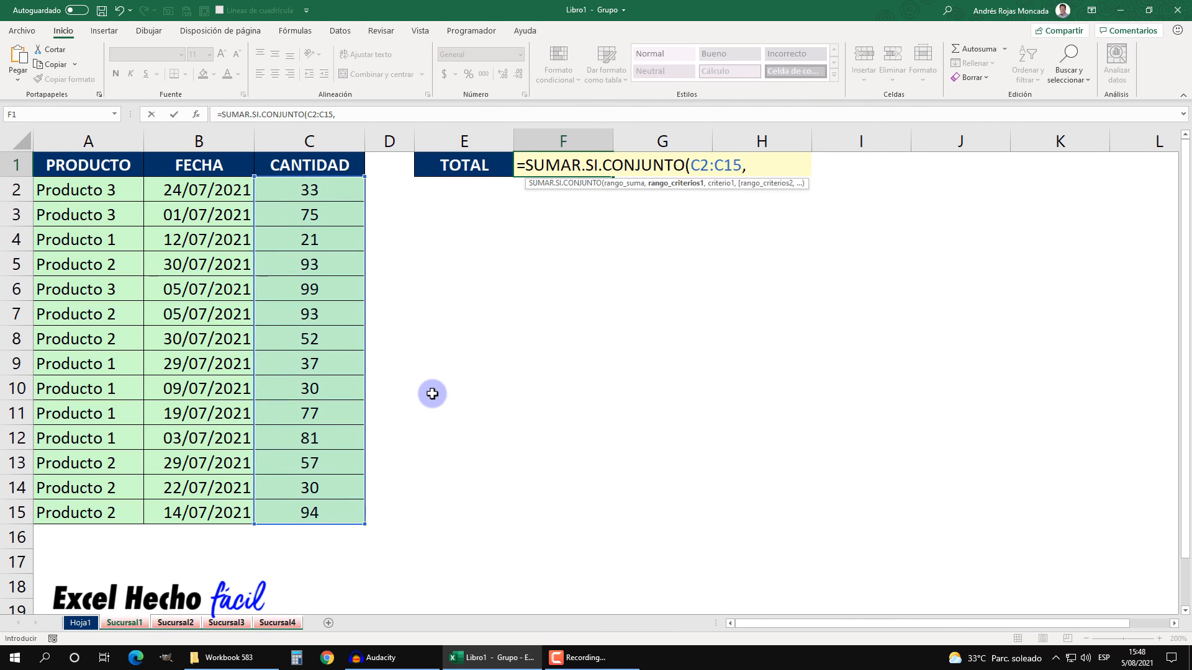
click(128, 189)
drag(137, 251, 125, 502)
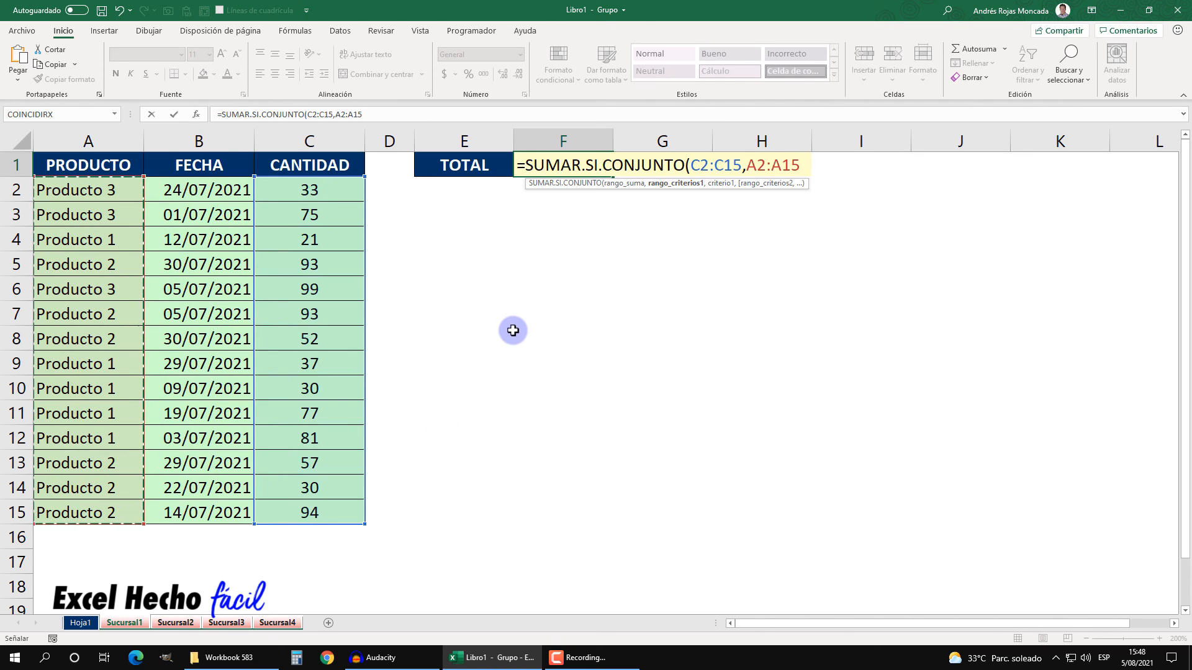
text(,)
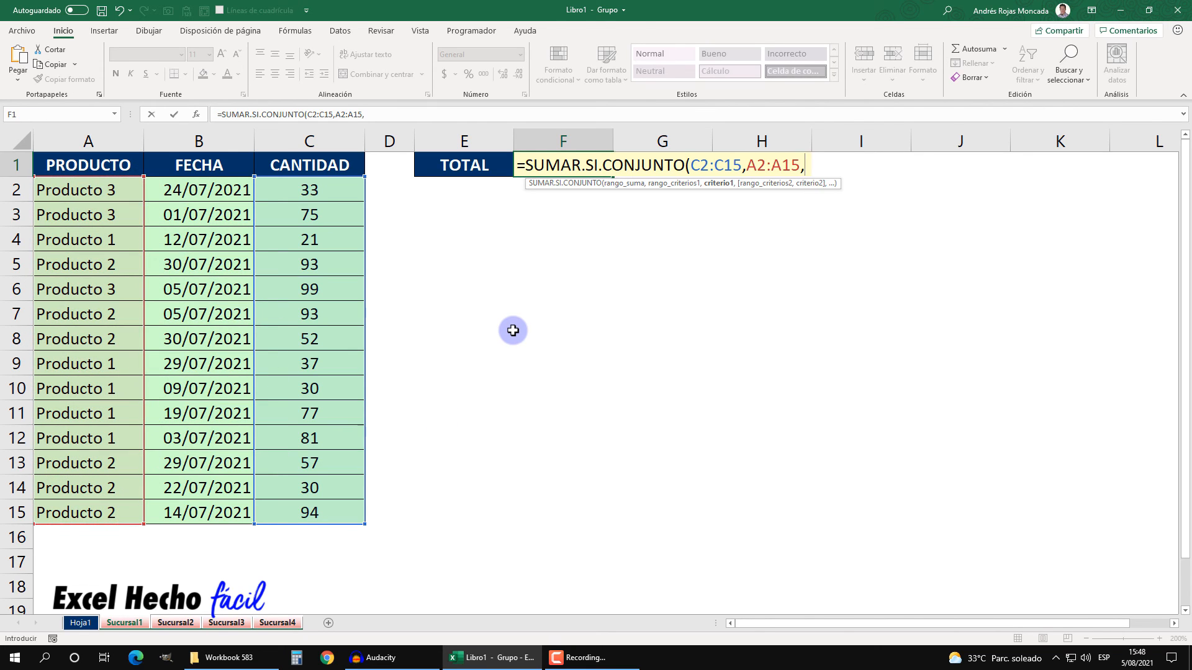
click(81, 622)
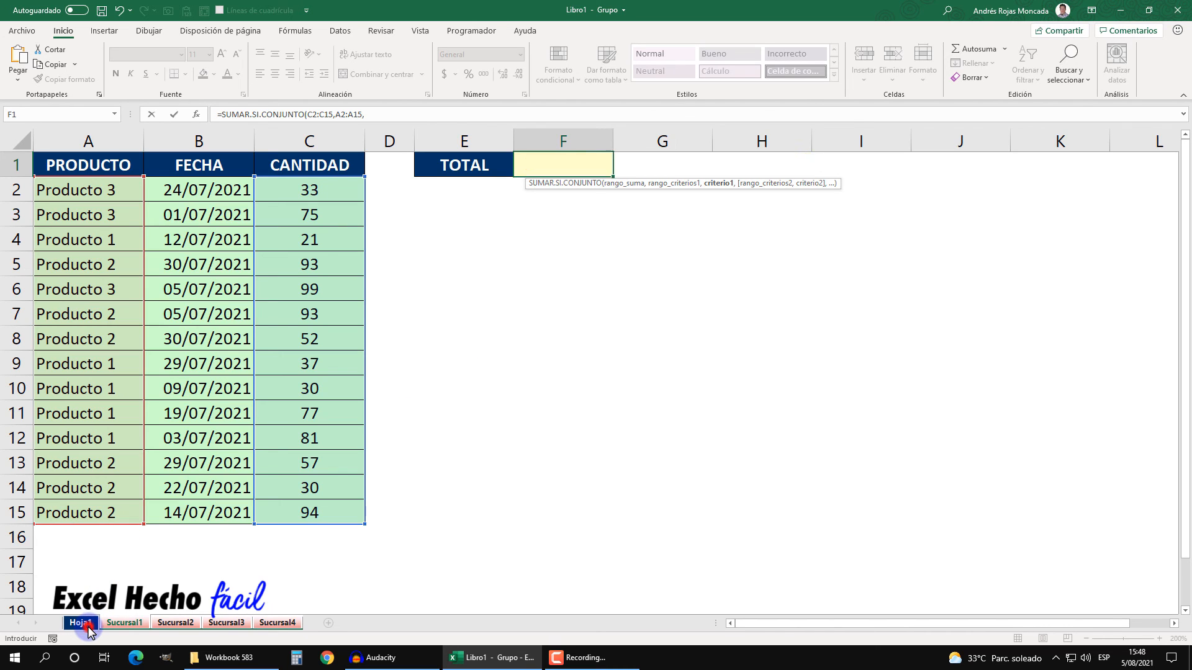
click(346, 224)
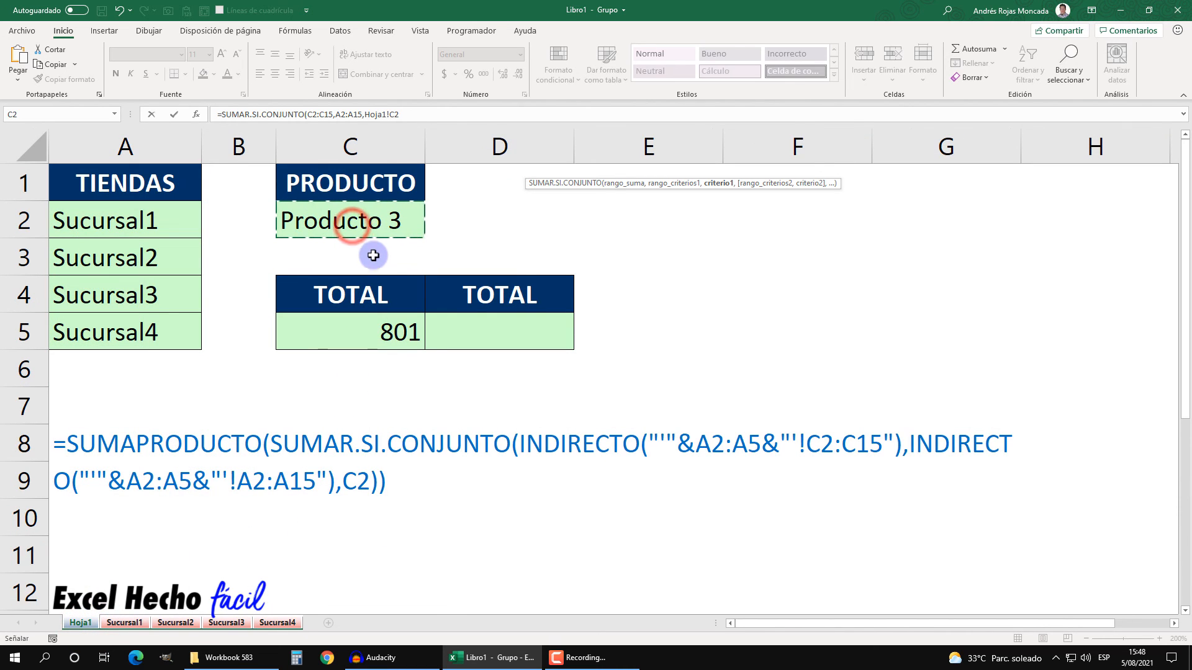
text())
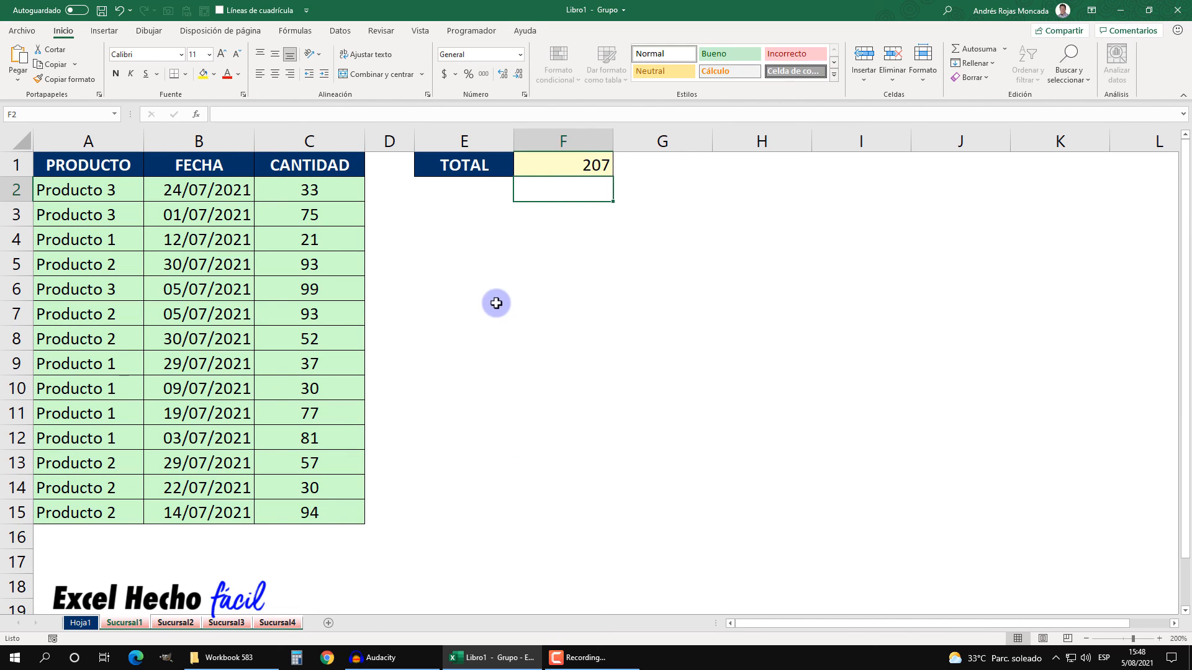
click(538, 214)
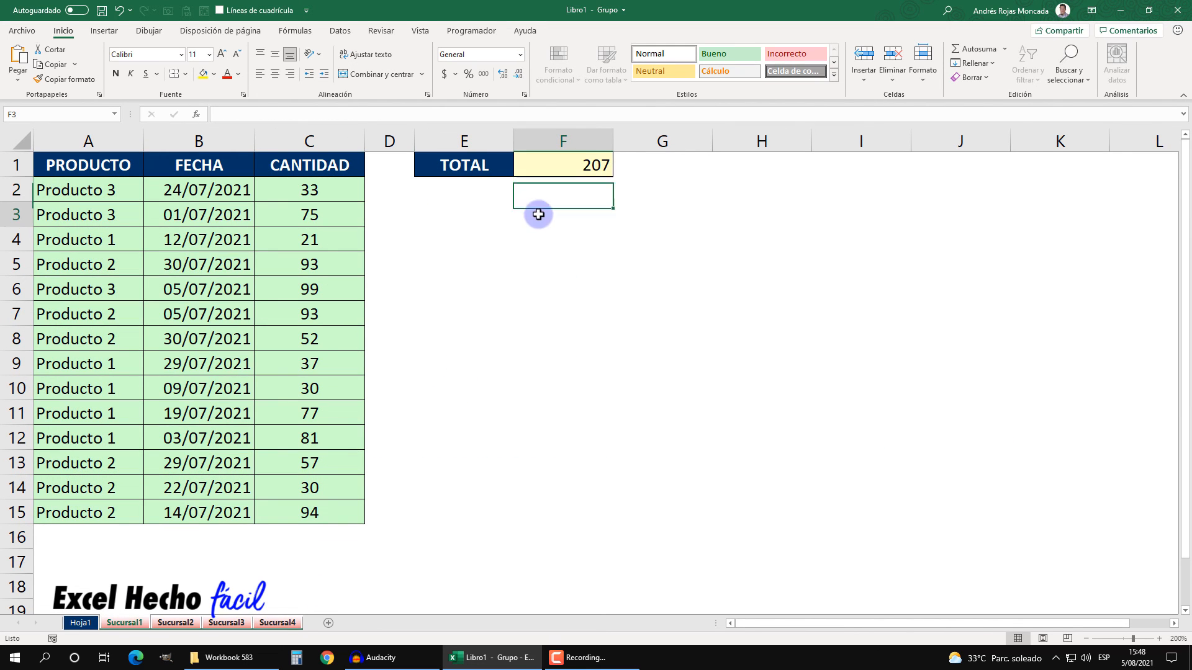
Step: Ungroup the branch sheets and check each sheet's F1 total before returning to Hoja1
right_click(131, 623)
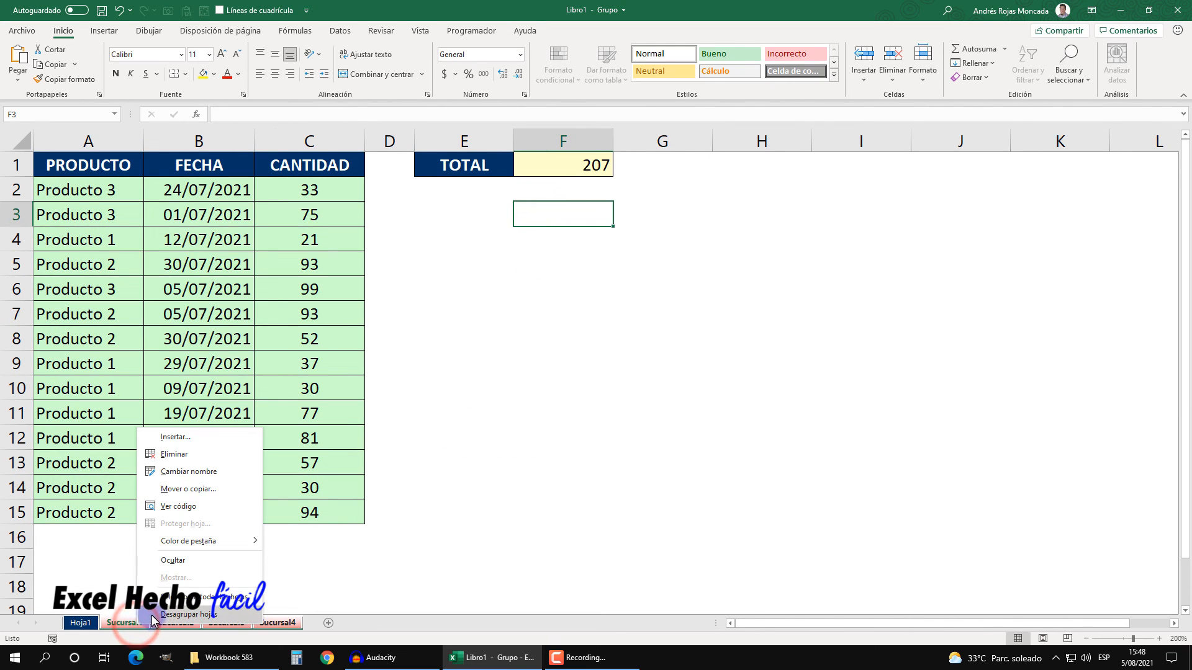
click(152, 615)
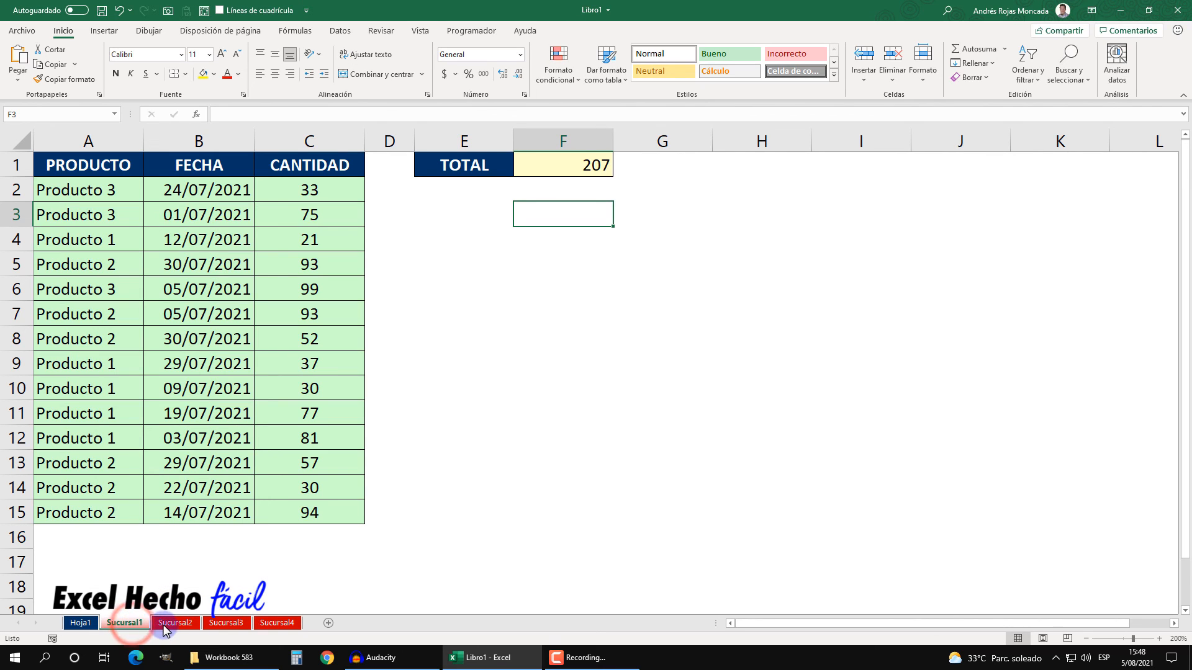
click(167, 624)
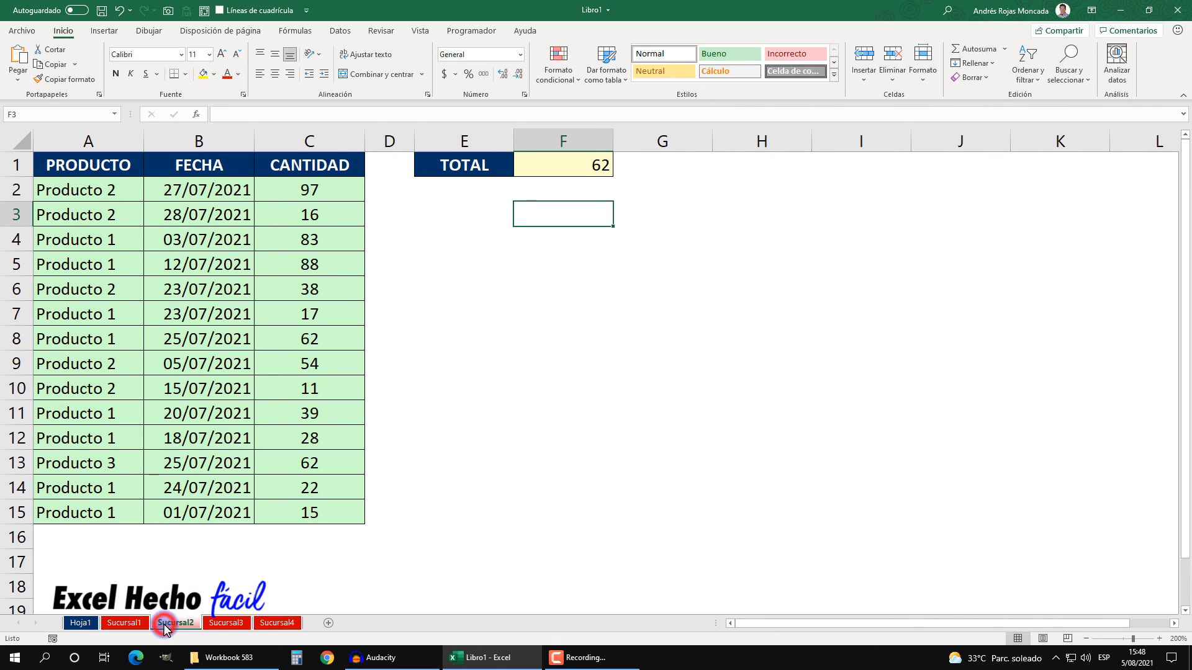
click(219, 626)
click(283, 625)
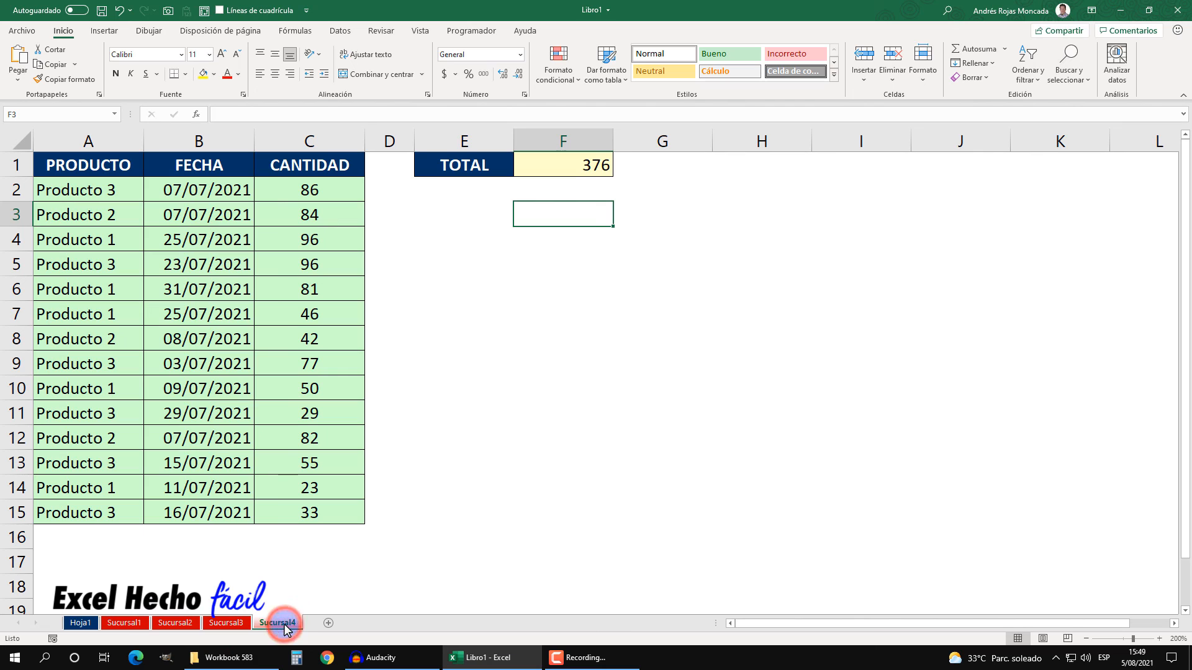
click(83, 623)
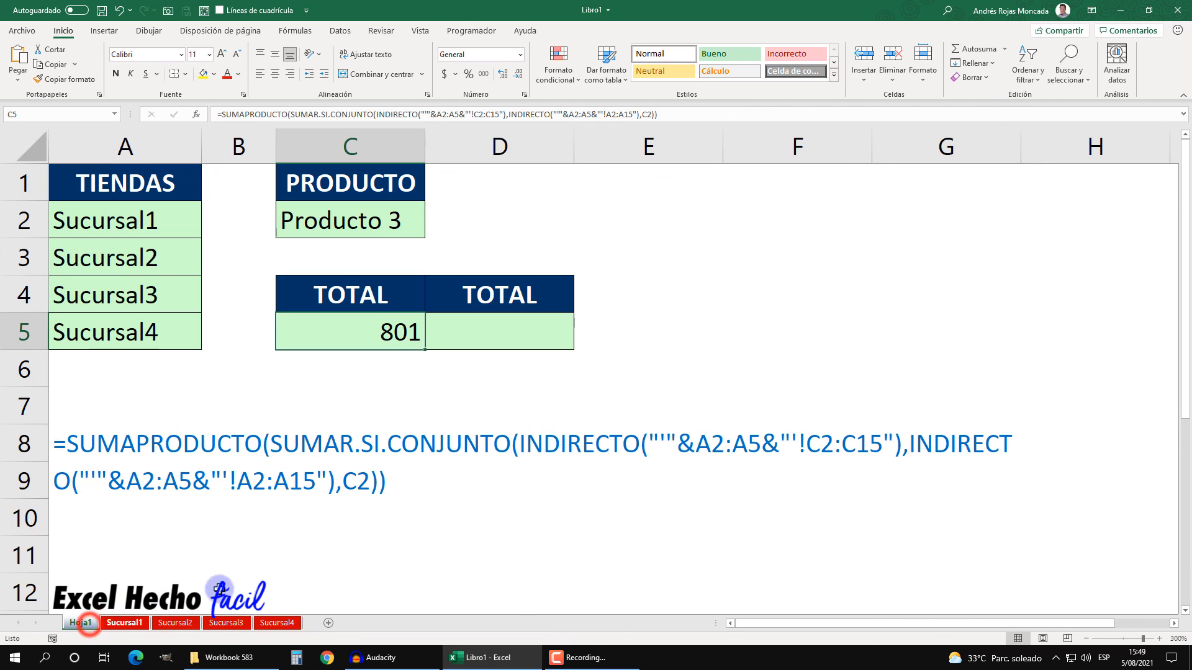
Step: Enter a SUMA formula in D5 that totals F1 across the sheets Sucursal1 to Sucursal4
click(434, 323)
text(=s)
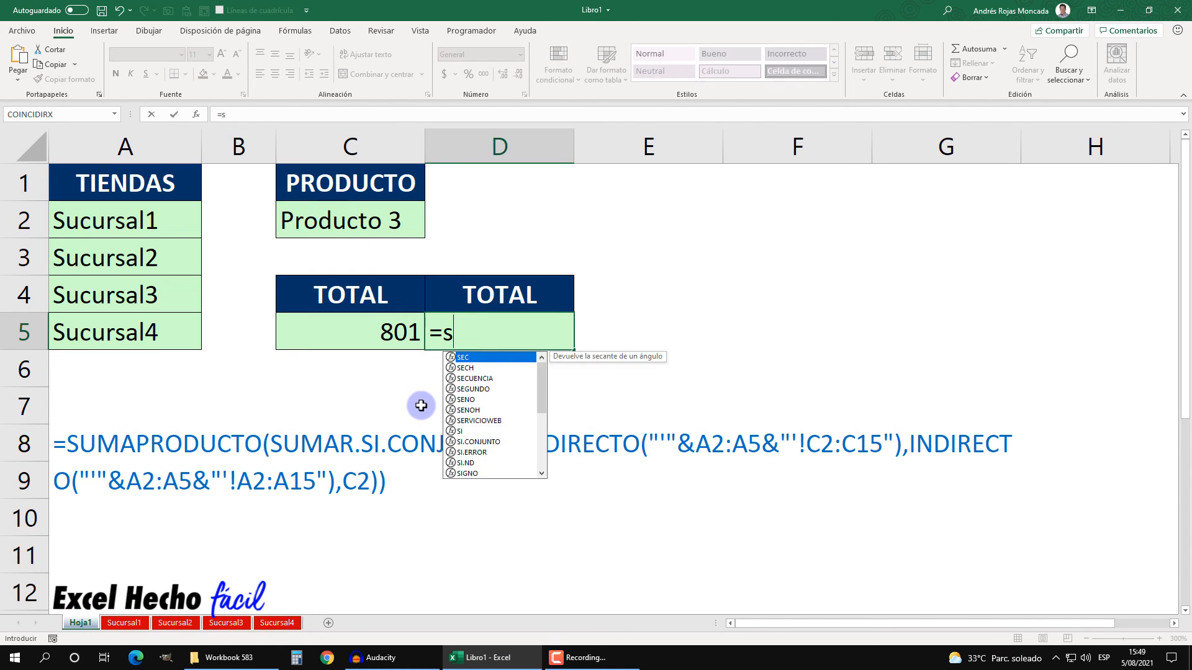
text(um)
key(Tab)
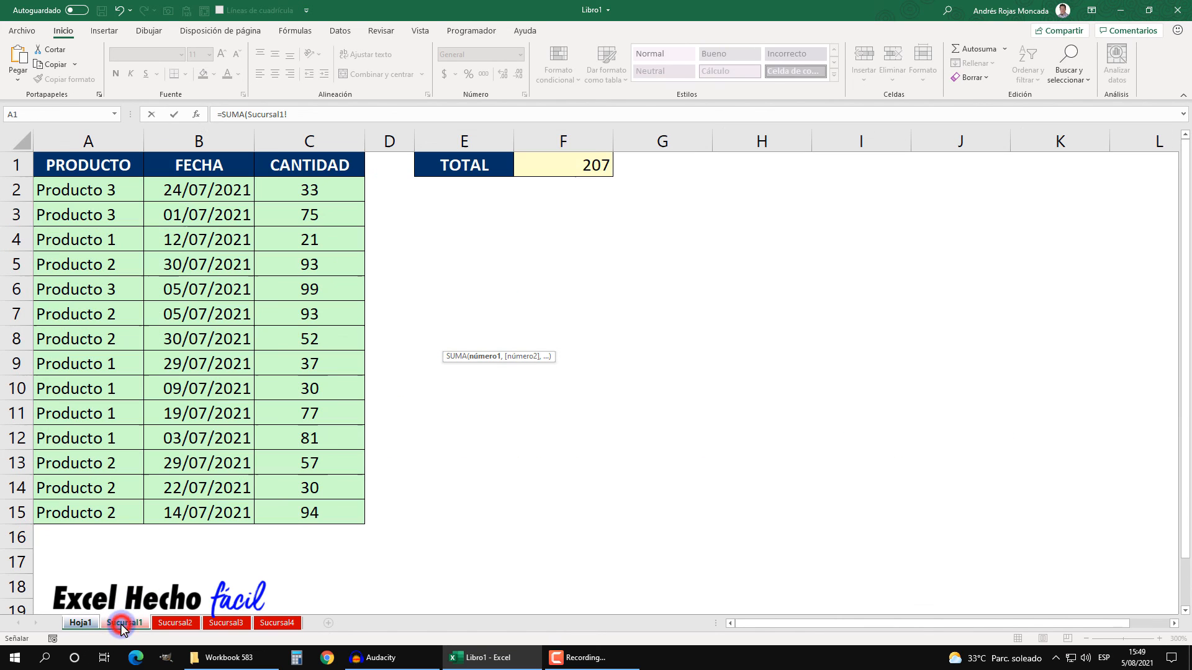
click(122, 622)
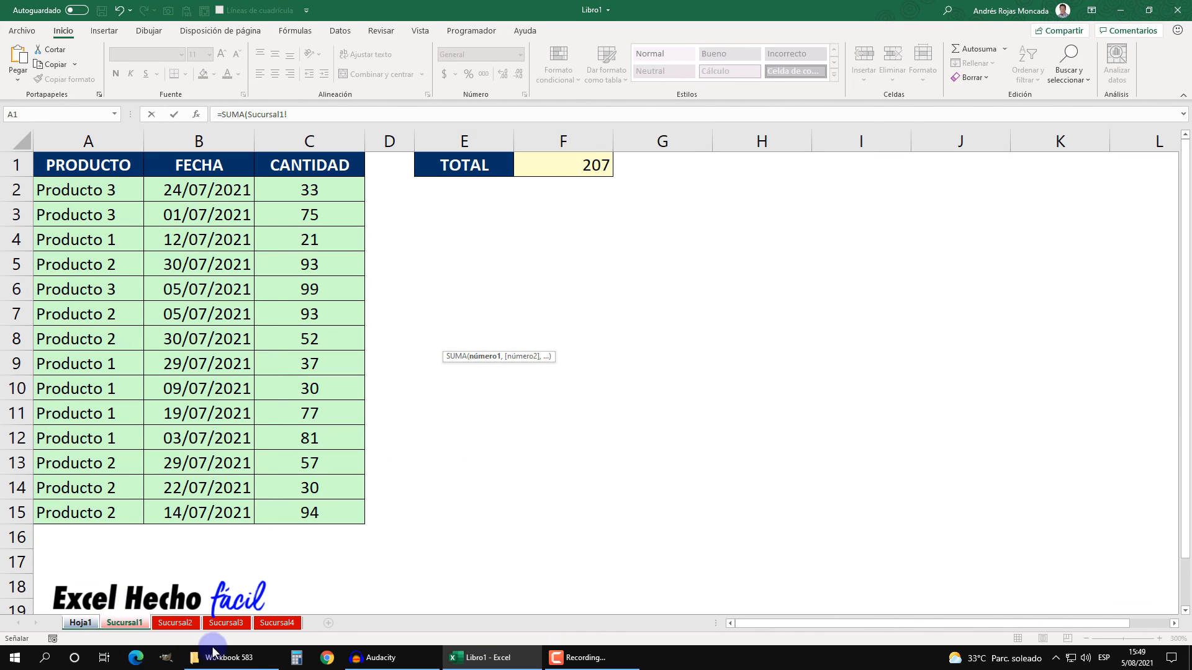
shift+click(274, 623)
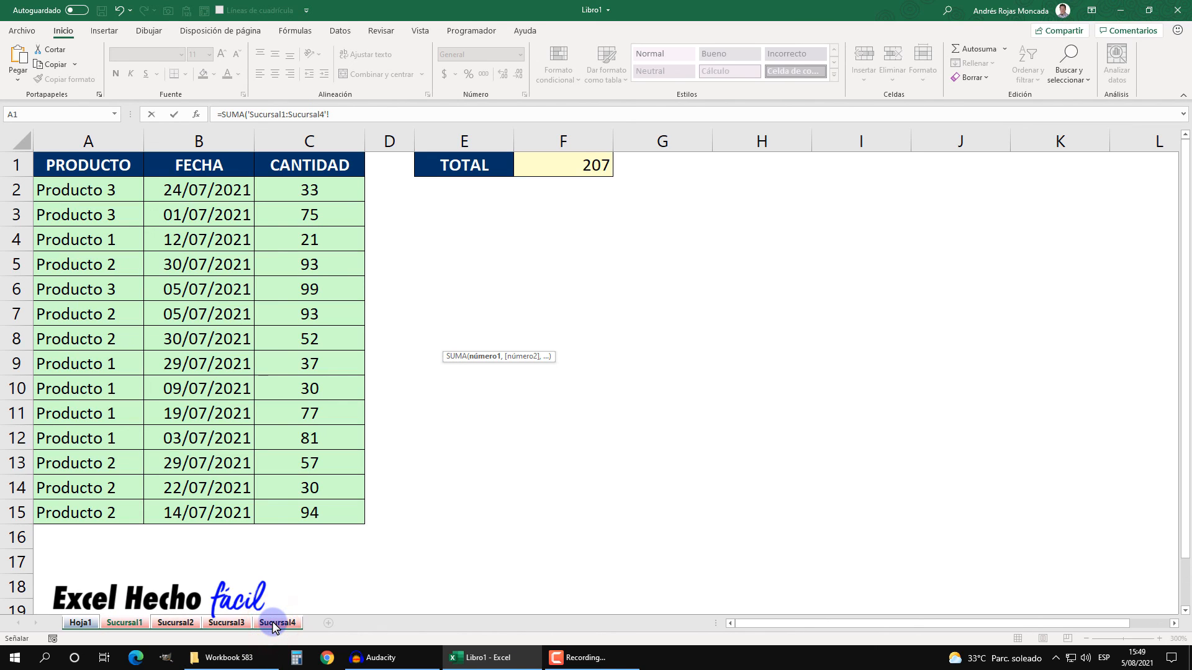
click(561, 165)
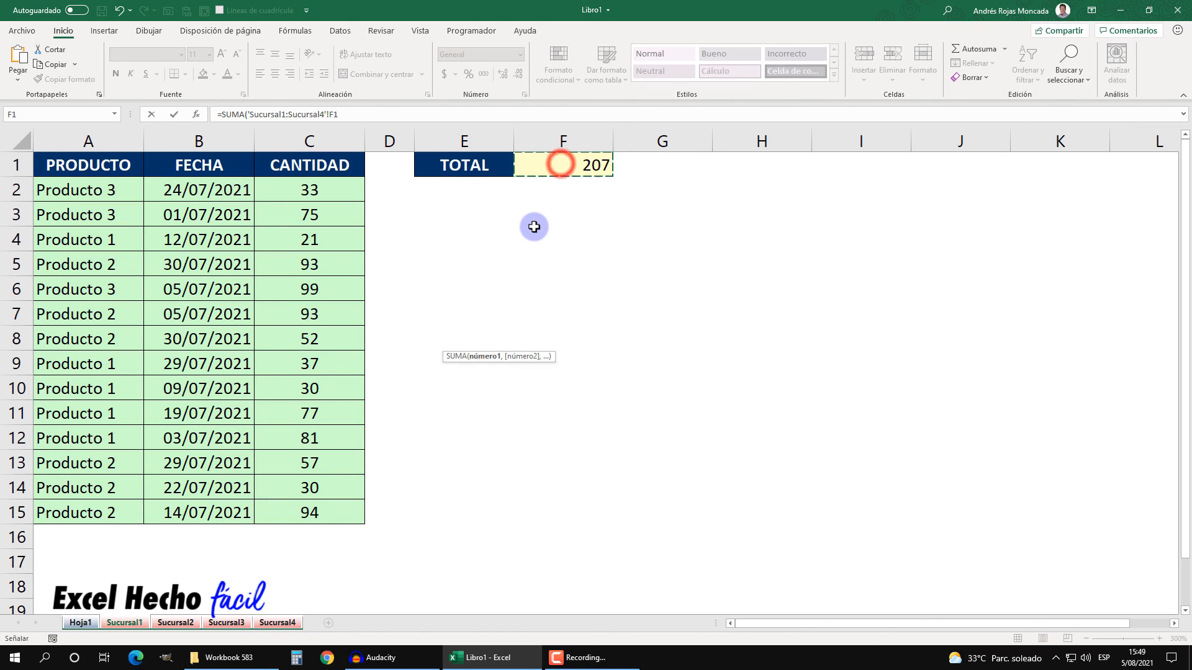
key(Return)
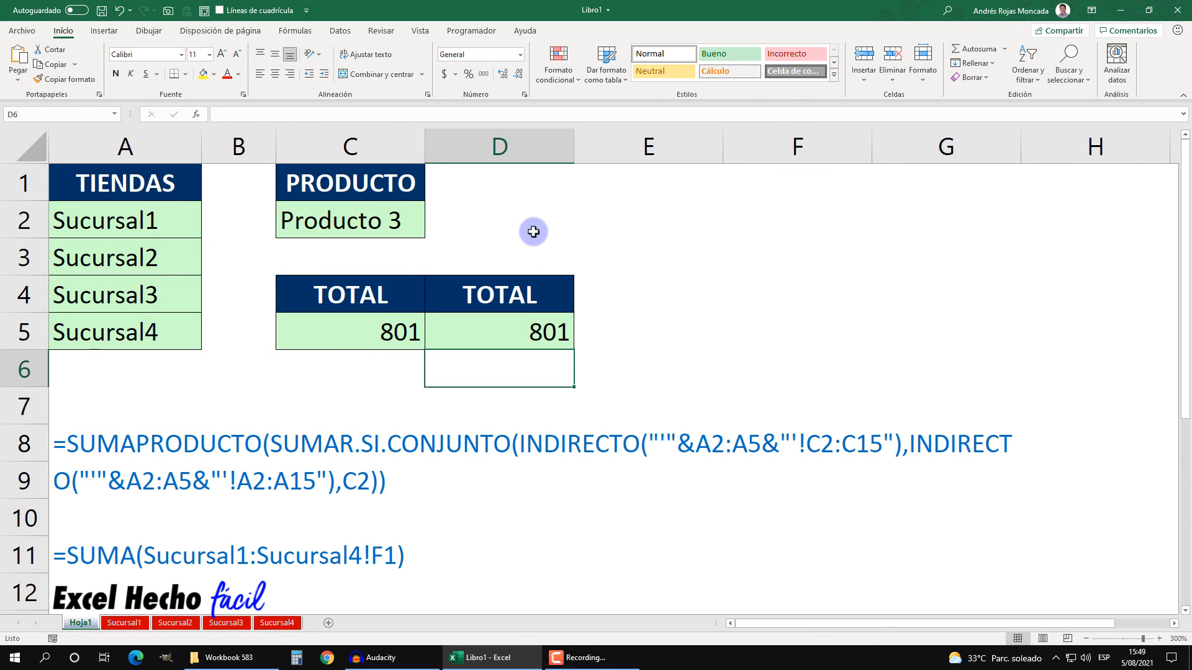
Step: Compare the formulas in C5 and D5 and leaf through the branch sheets, returning to Hoja1
click(518, 323)
click(379, 335)
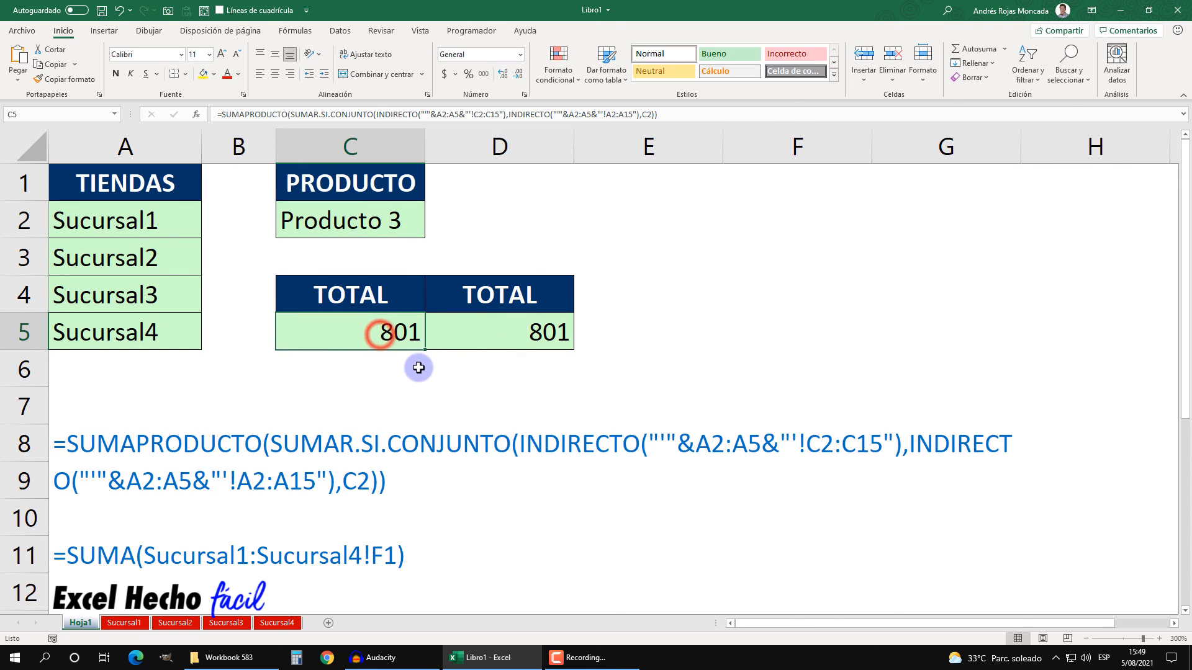
click(481, 333)
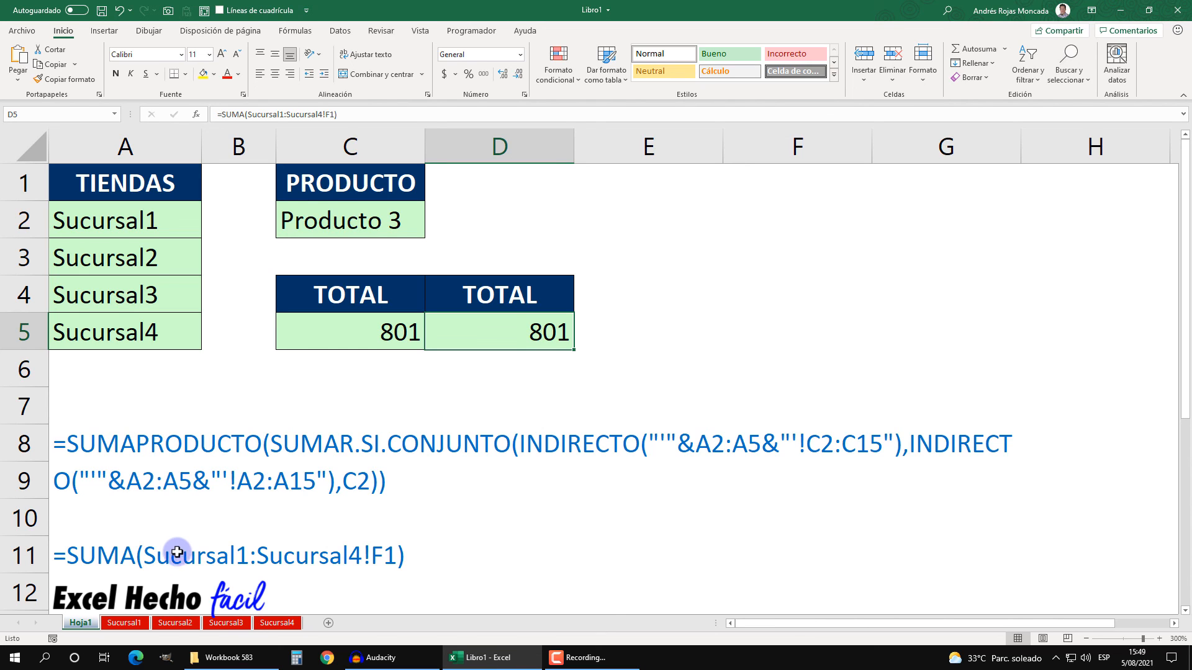
click(126, 623)
click(164, 626)
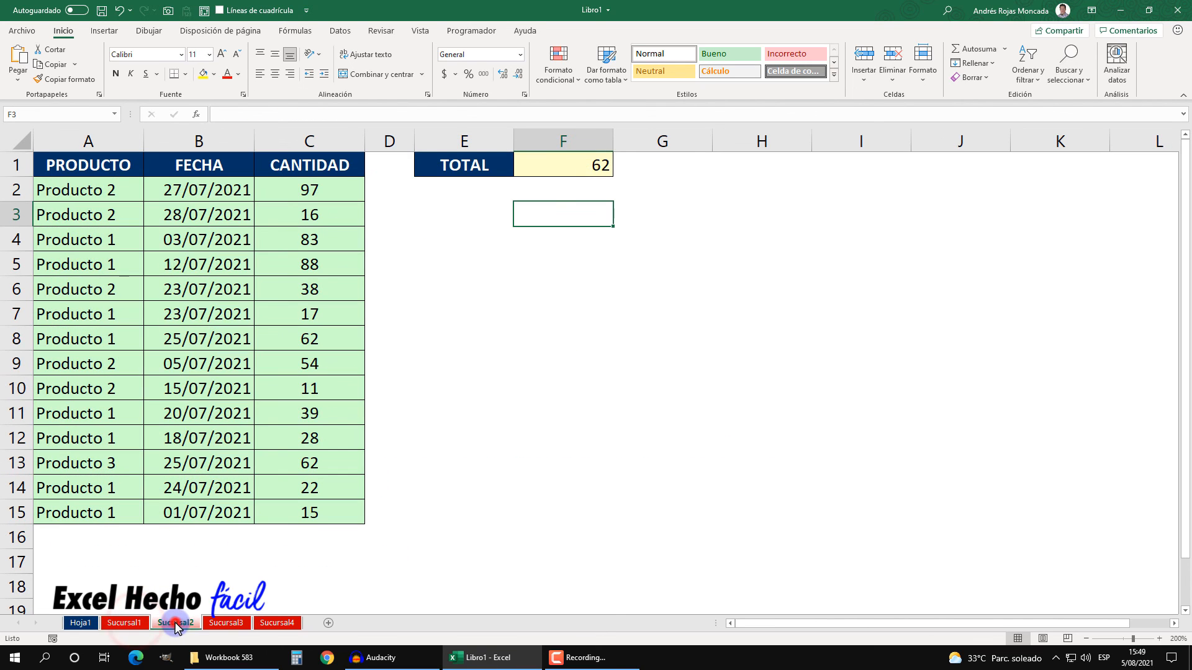
click(226, 624)
click(278, 624)
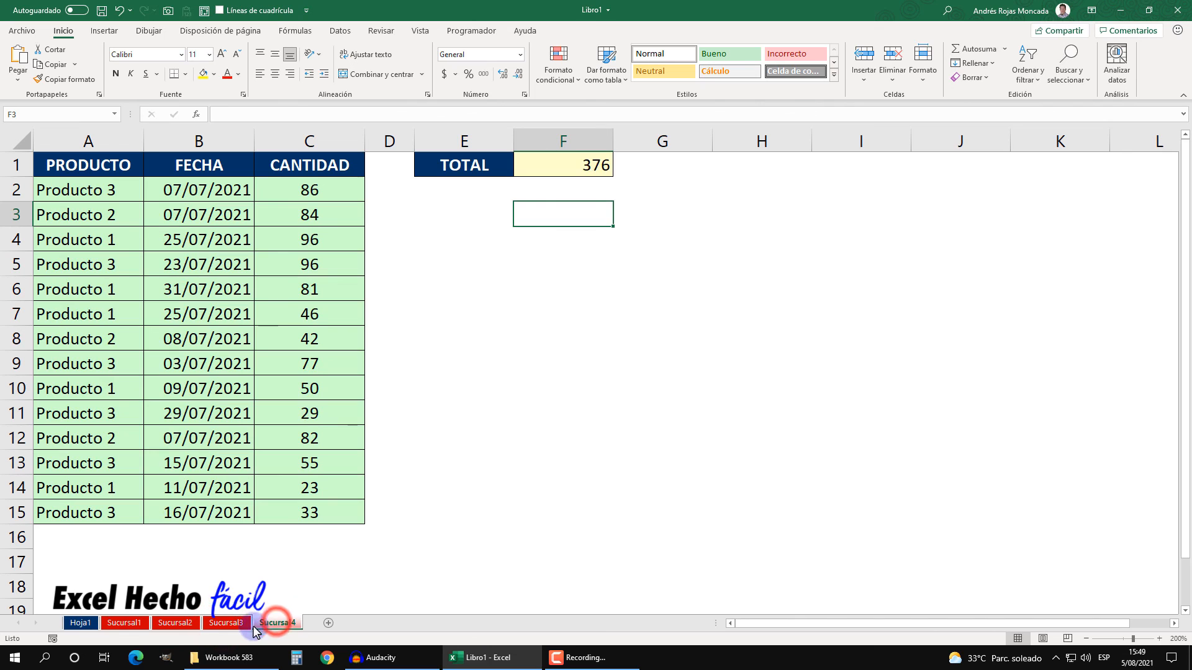
click(226, 623)
click(176, 623)
click(125, 623)
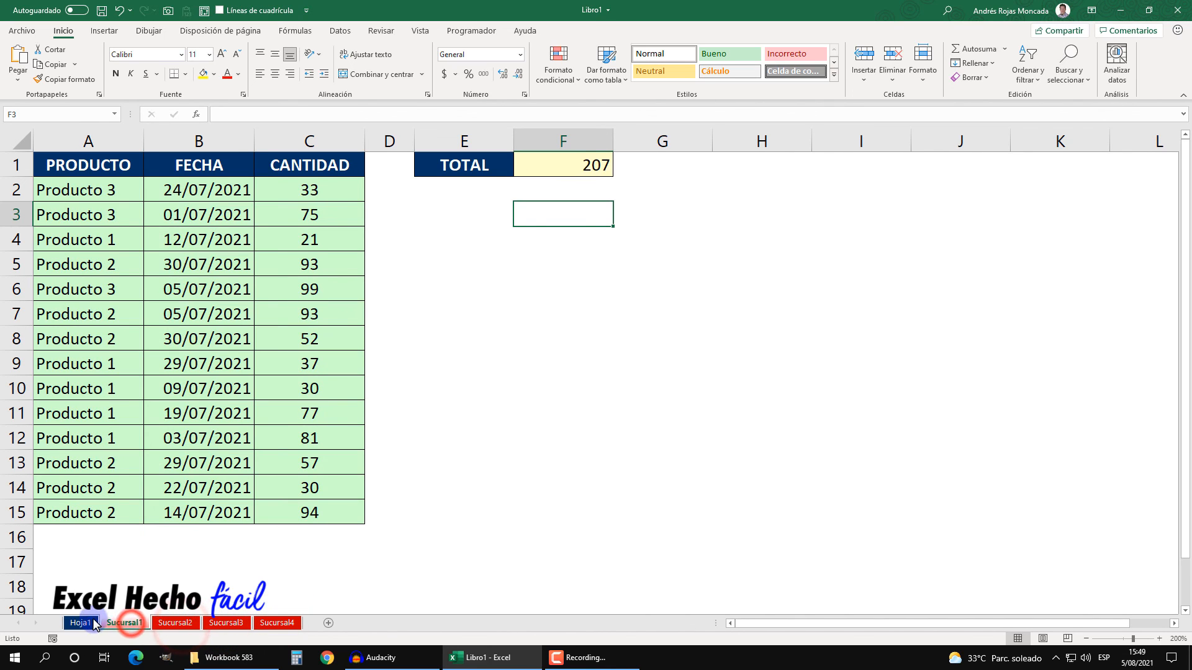
click(80, 623)
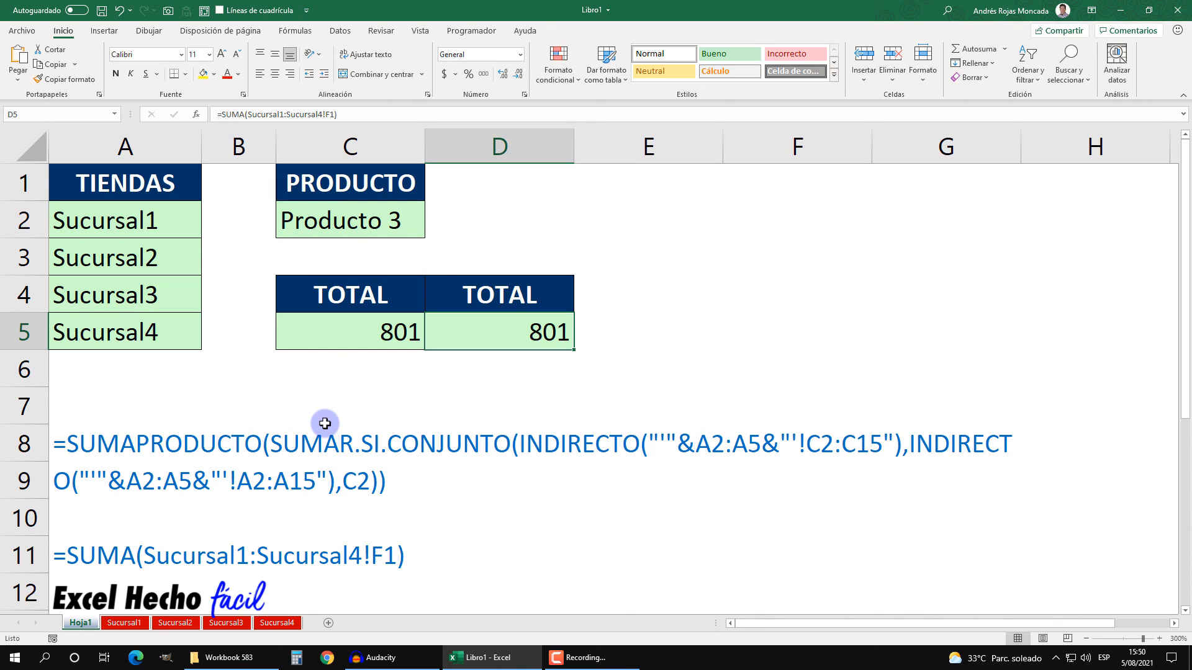
Step: Leaf through the branch sheets once more and return to Hoja1 to compare both totals
click(124, 623)
click(180, 625)
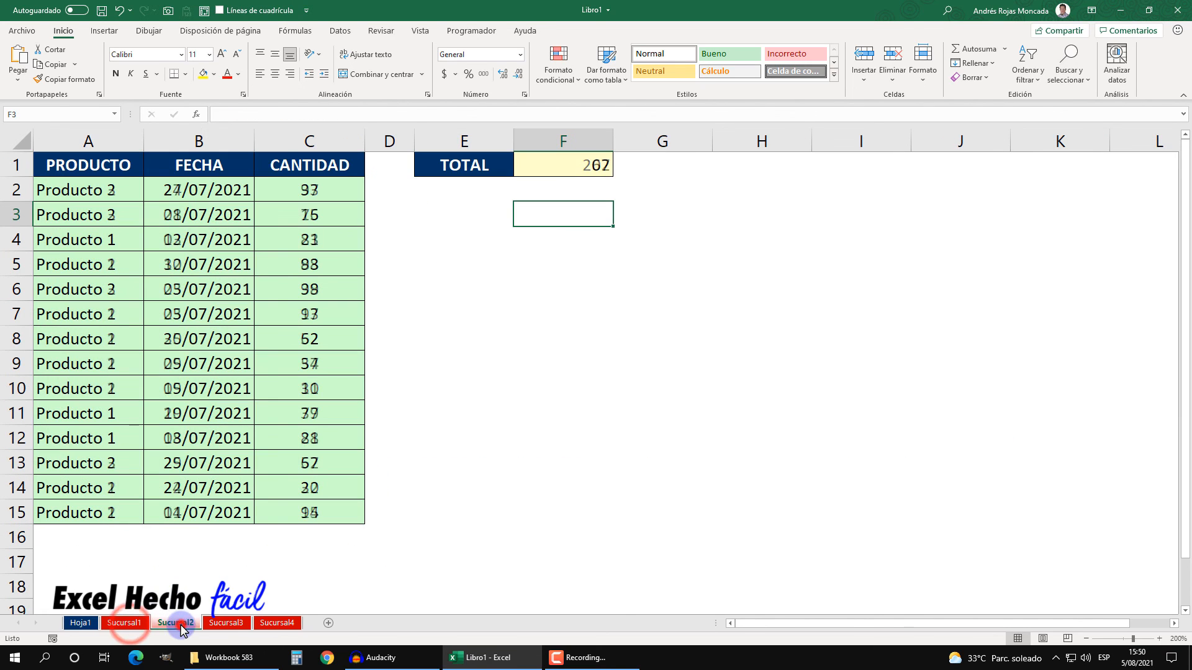
click(225, 624)
click(228, 622)
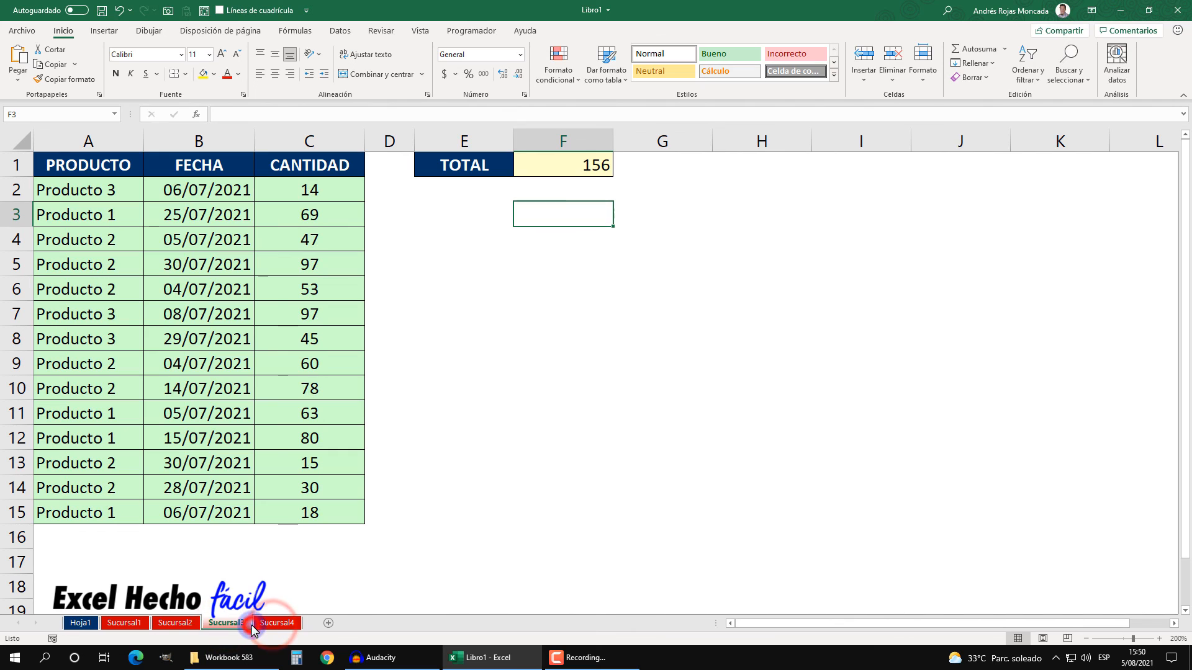
click(177, 623)
click(126, 623)
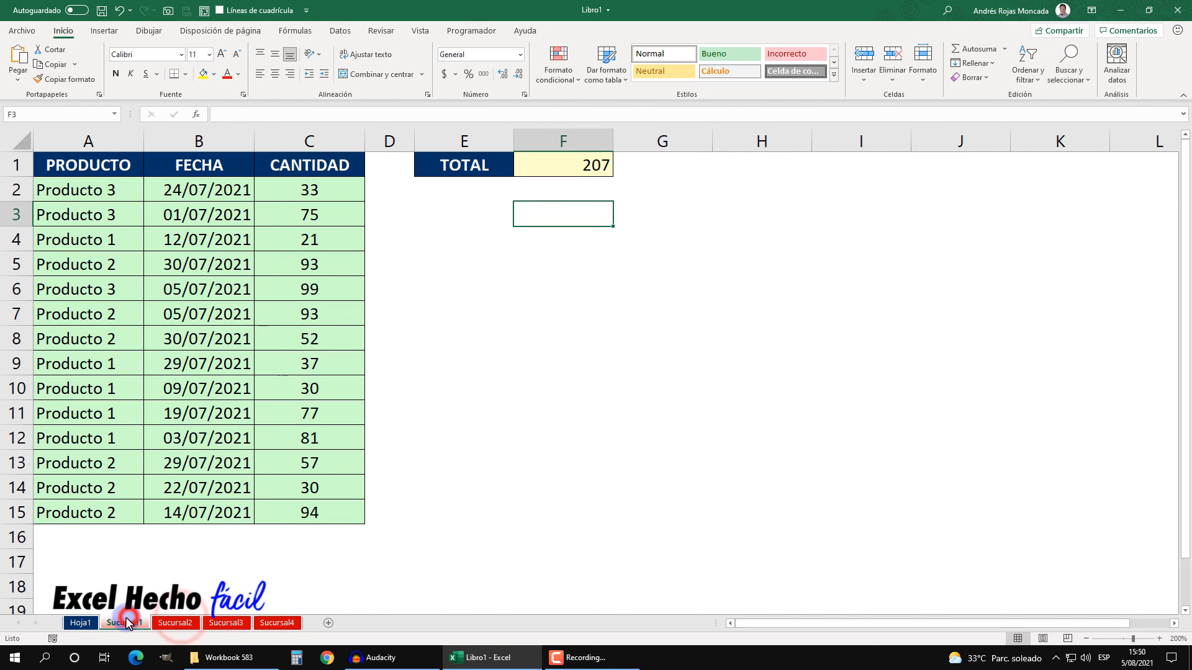
click(80, 623)
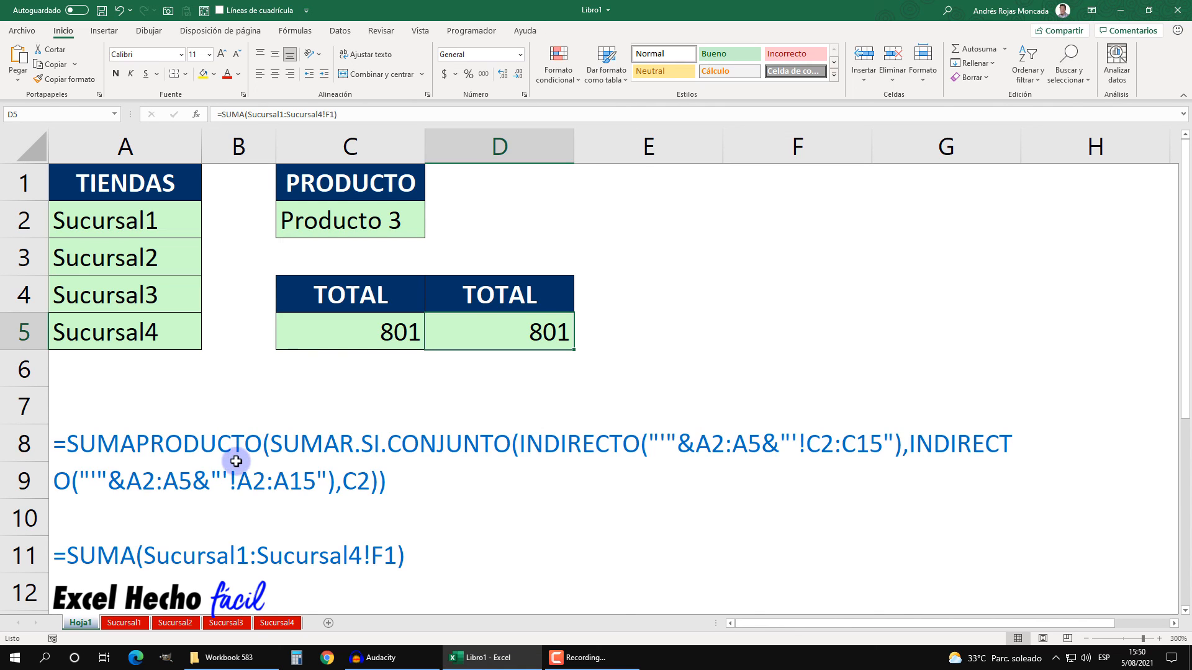
click(378, 327)
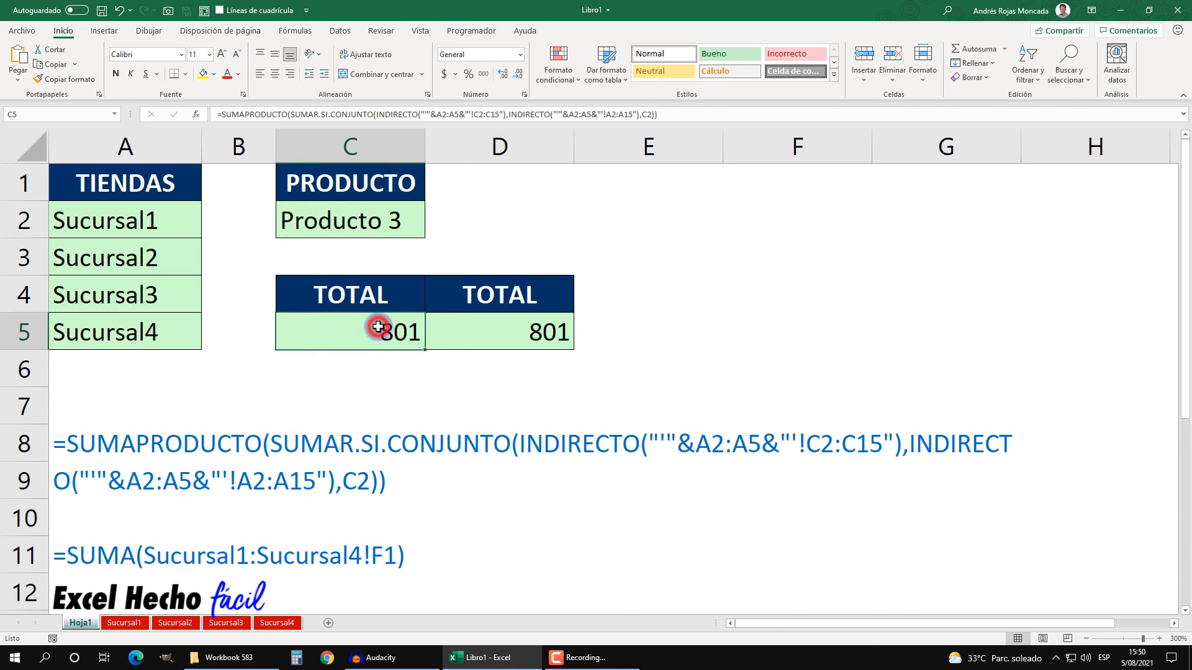
click(457, 328)
click(518, 212)
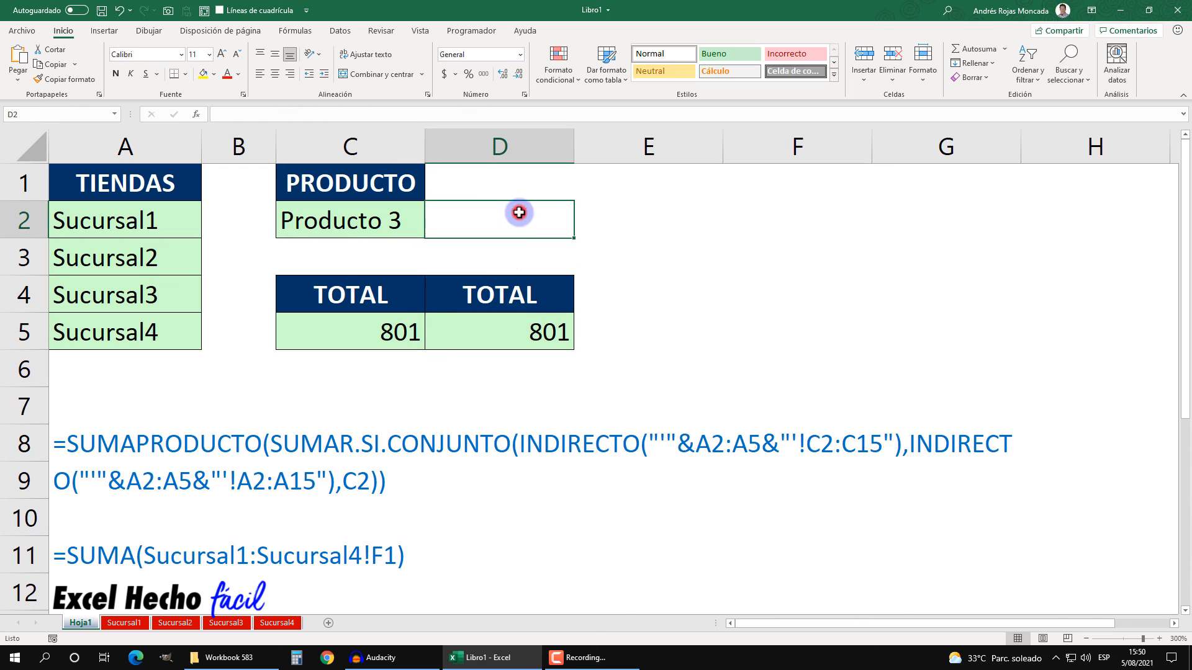